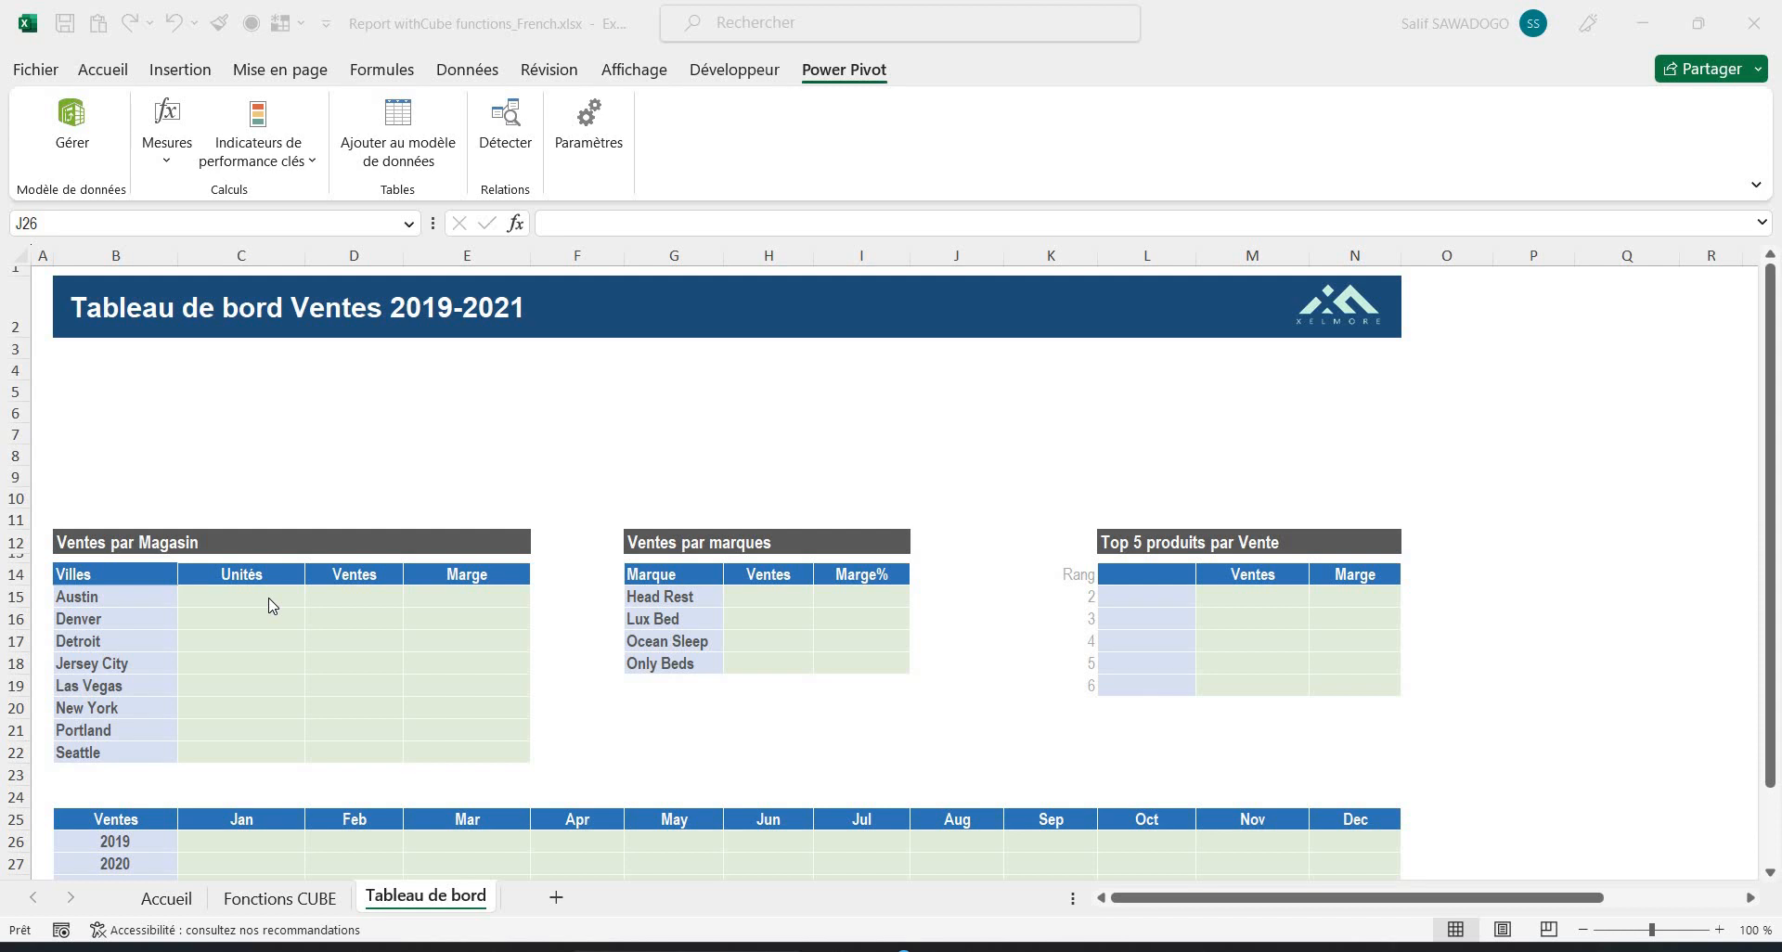
Step: Clear the Unités, Ventes and Marge headers in C14:E14 of the Ventes par Magasin table
{"action": "left_click_drag", "start_coordinate": [126, 596], "coordinate": [80, 759]}
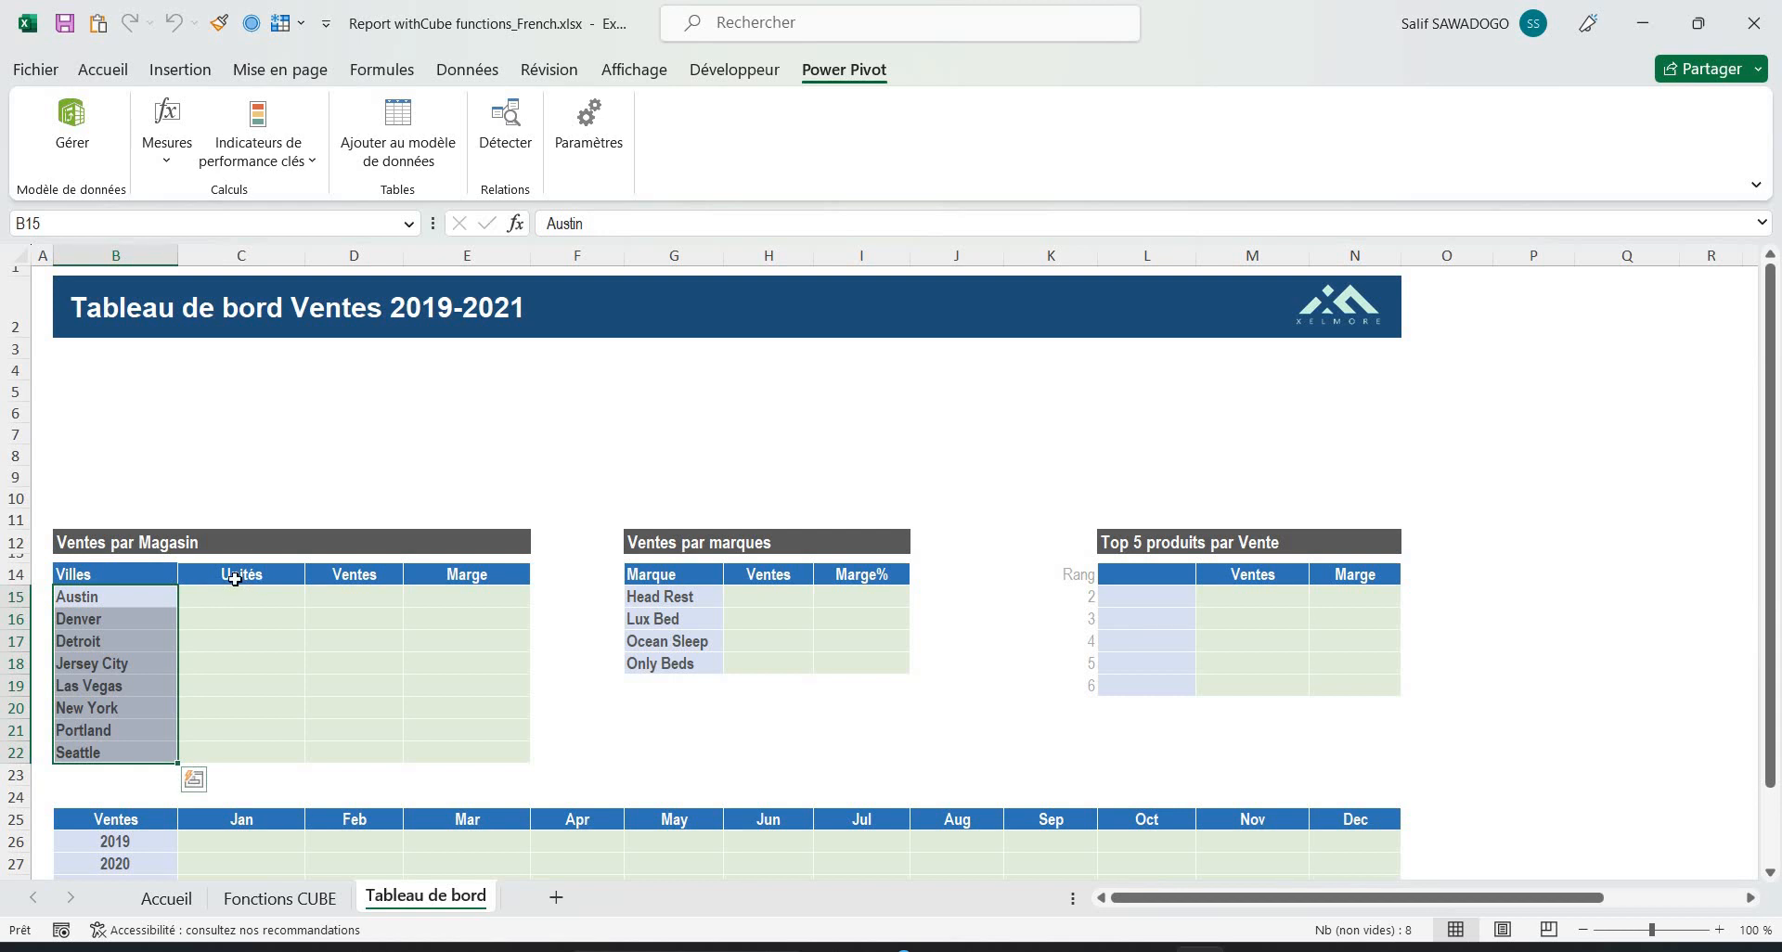
{"action": "left_click_drag", "start_coordinate": [245, 580], "coordinate": [490, 573]}
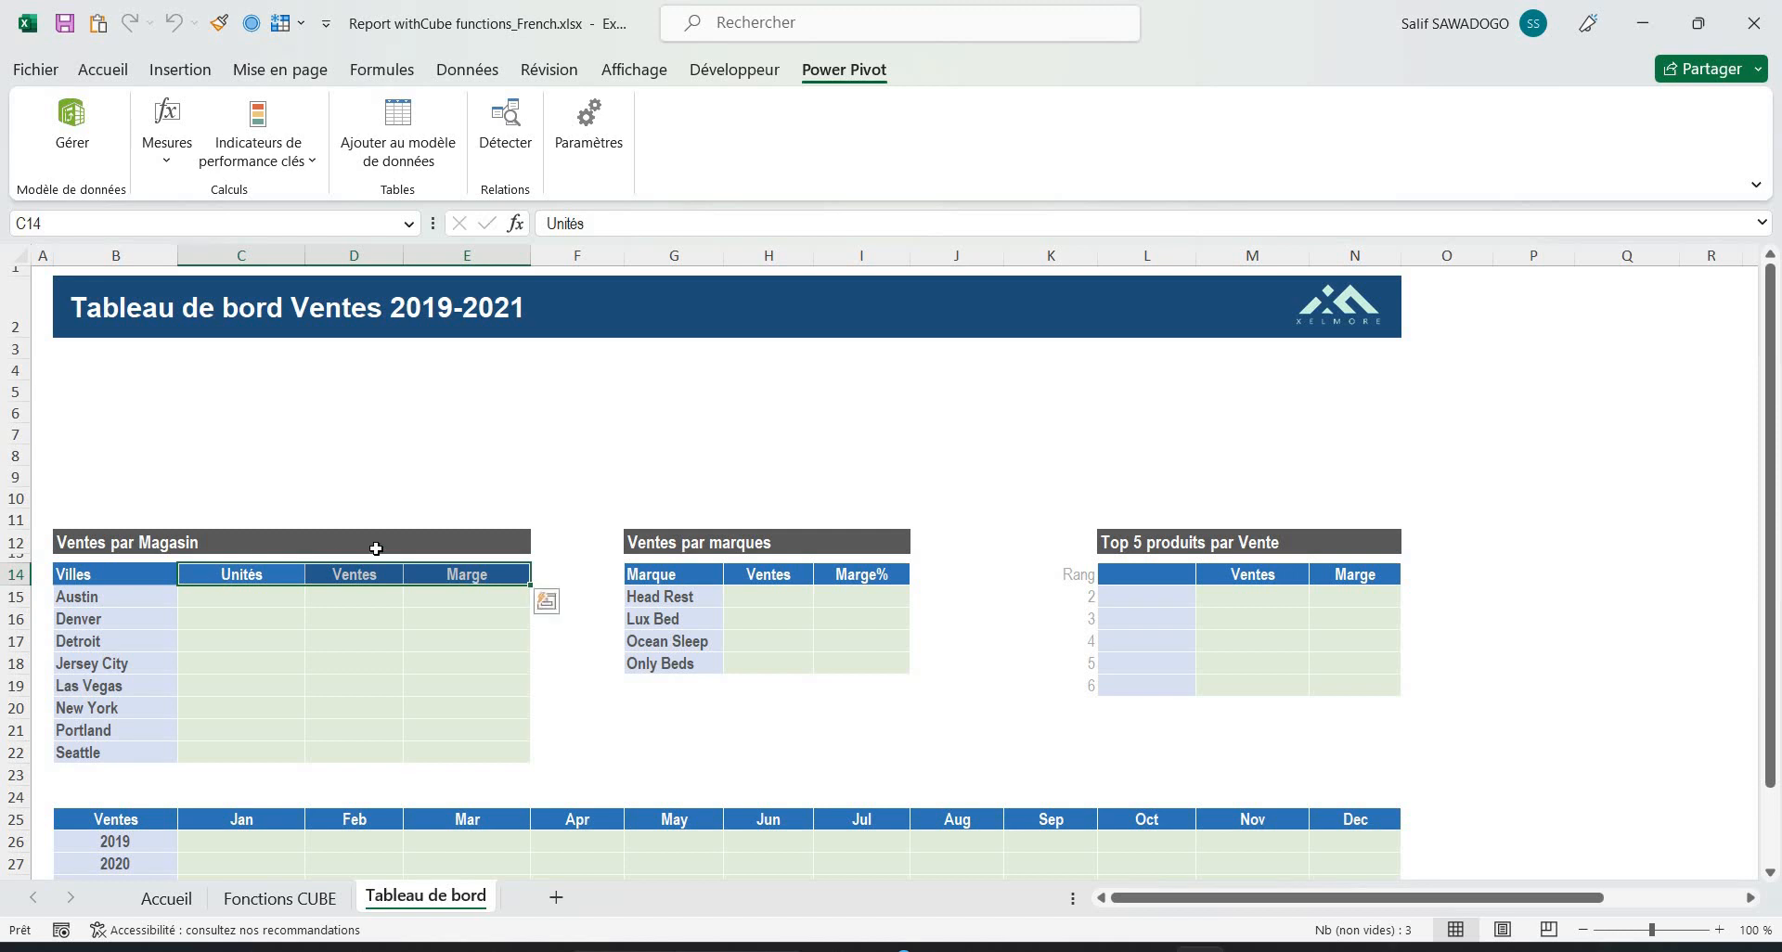
{"action": "key", "text": "Delete"}
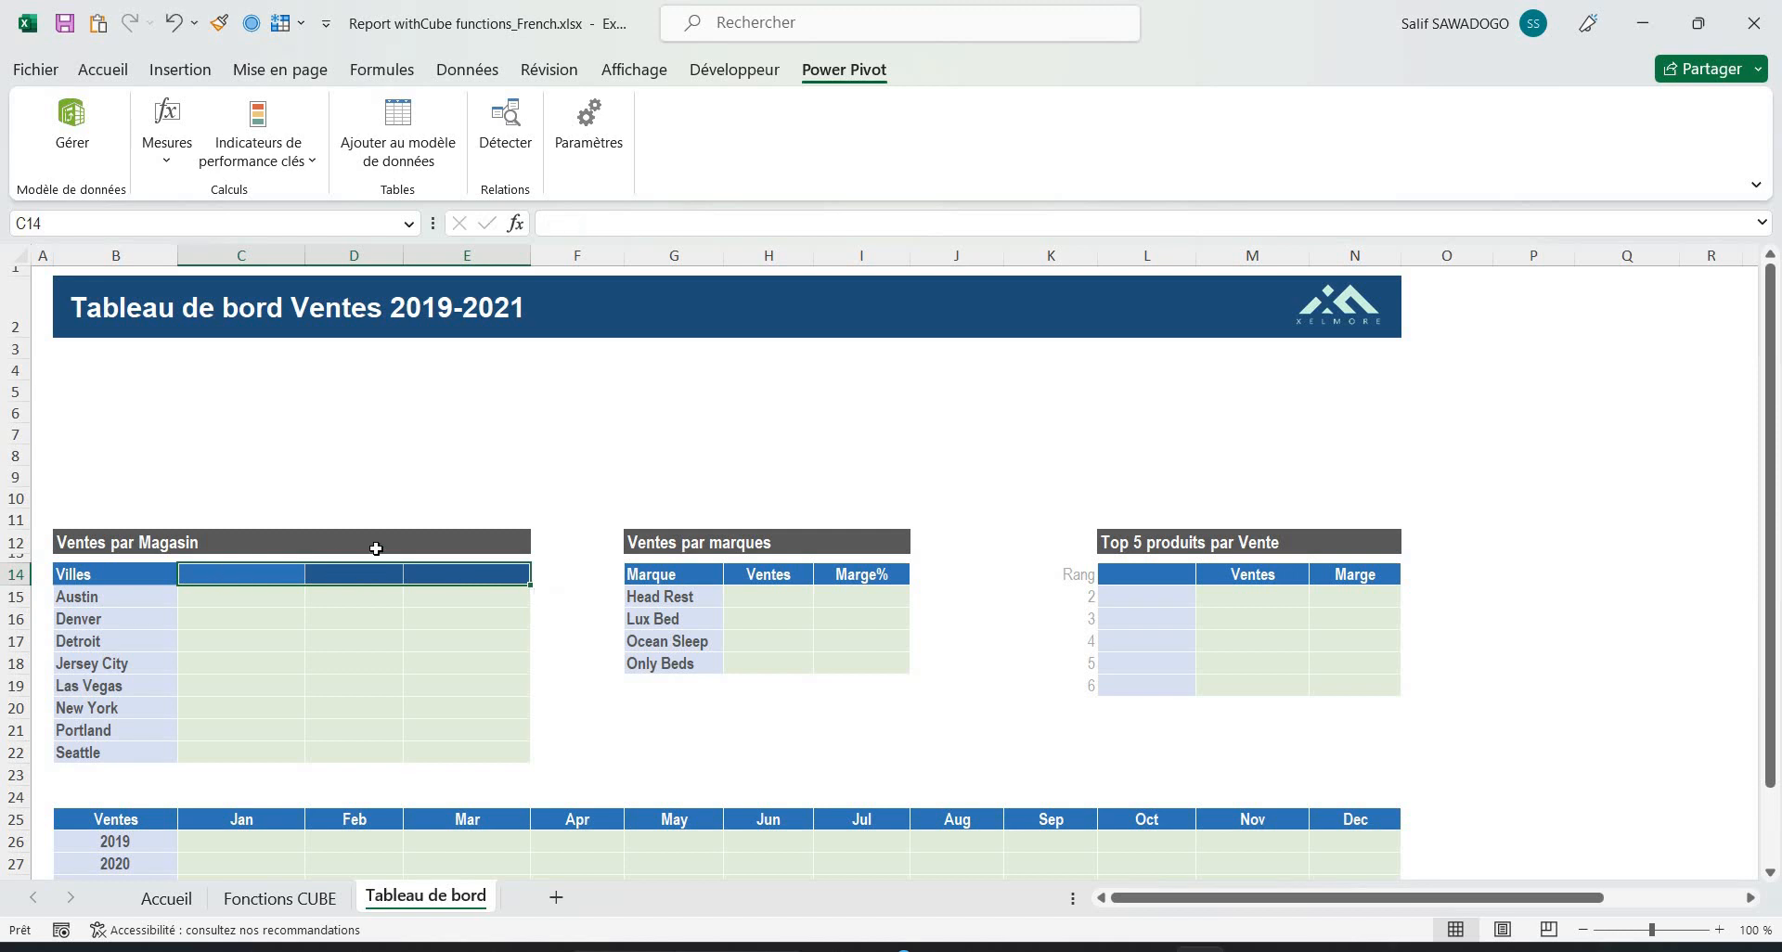
Step: Start a MEMBRECUBE formula in C14 with "ThisWorkbookDataModel" as the connection argument
{"action": "left_click", "coordinate": [286, 576]}
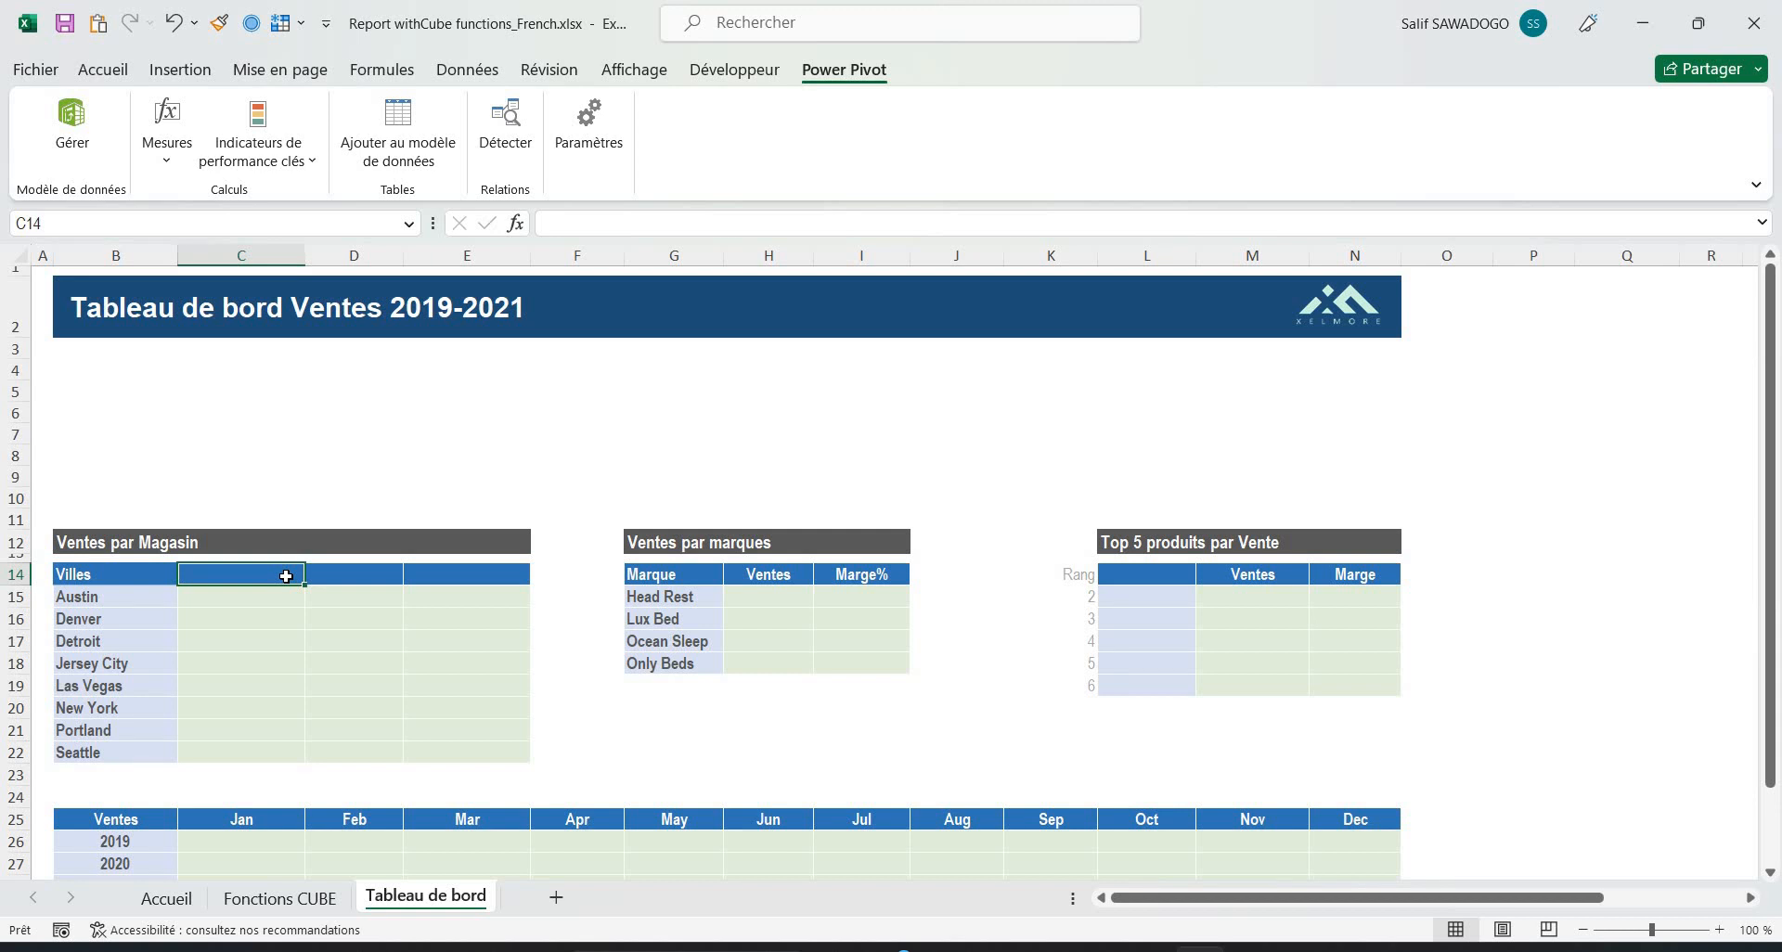
{"action": "type", "text": "="}
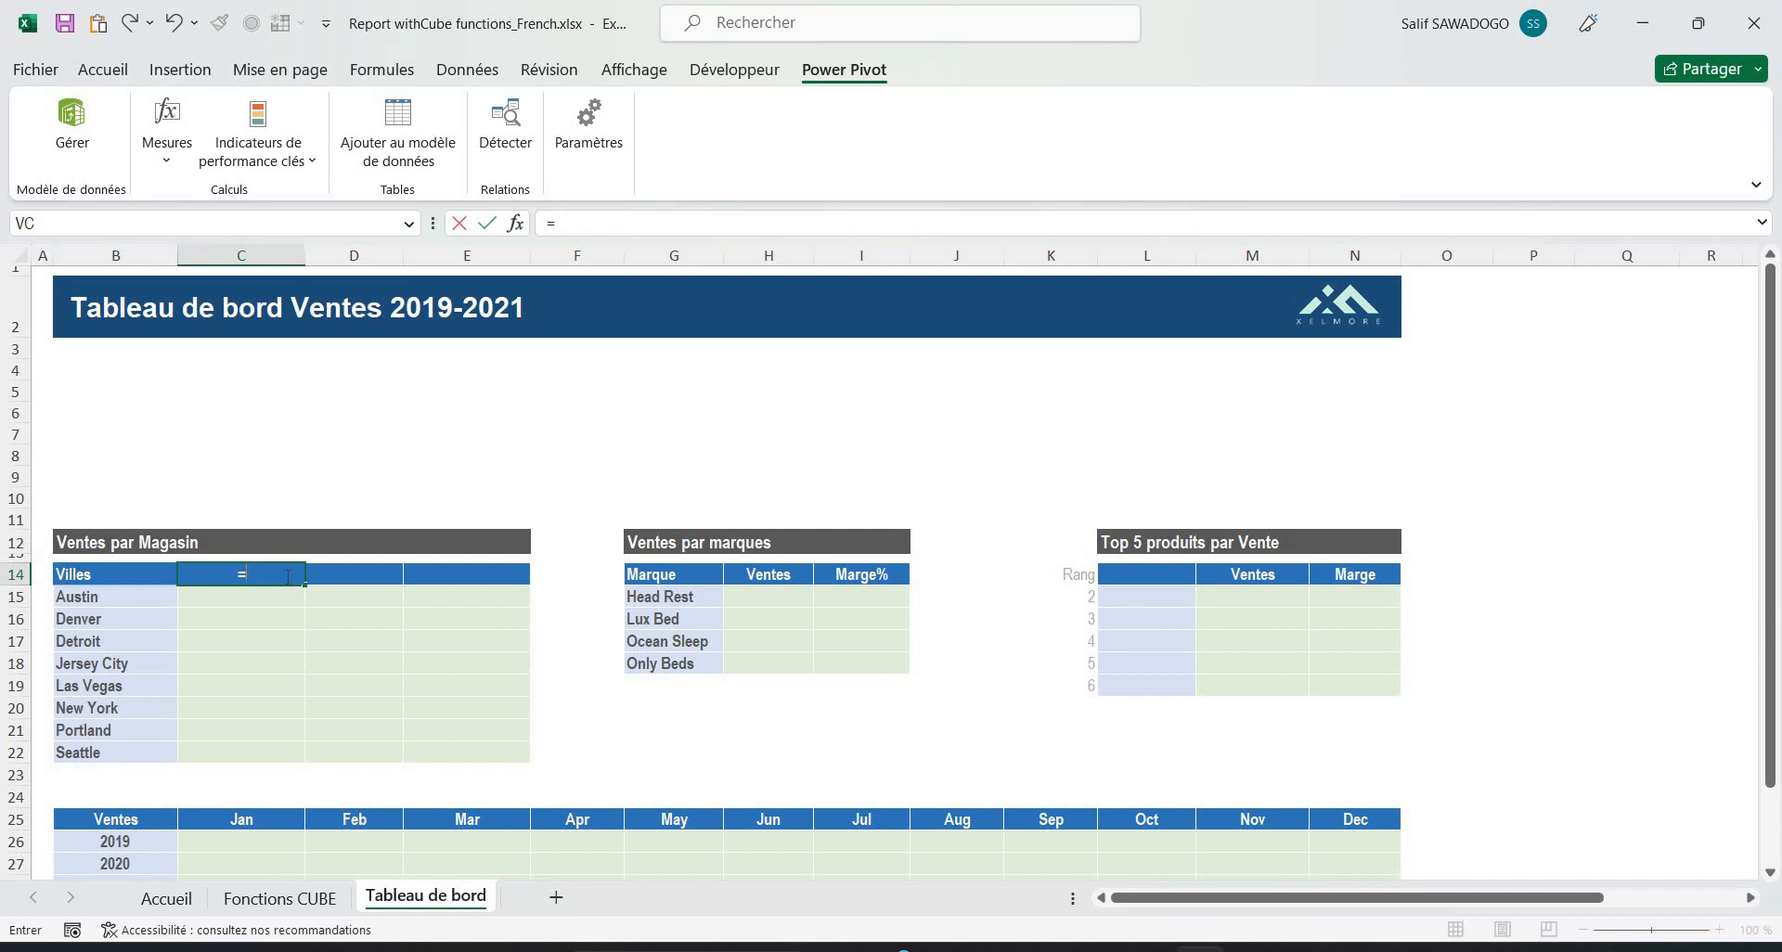
{"action": "type", "text": "mem"}
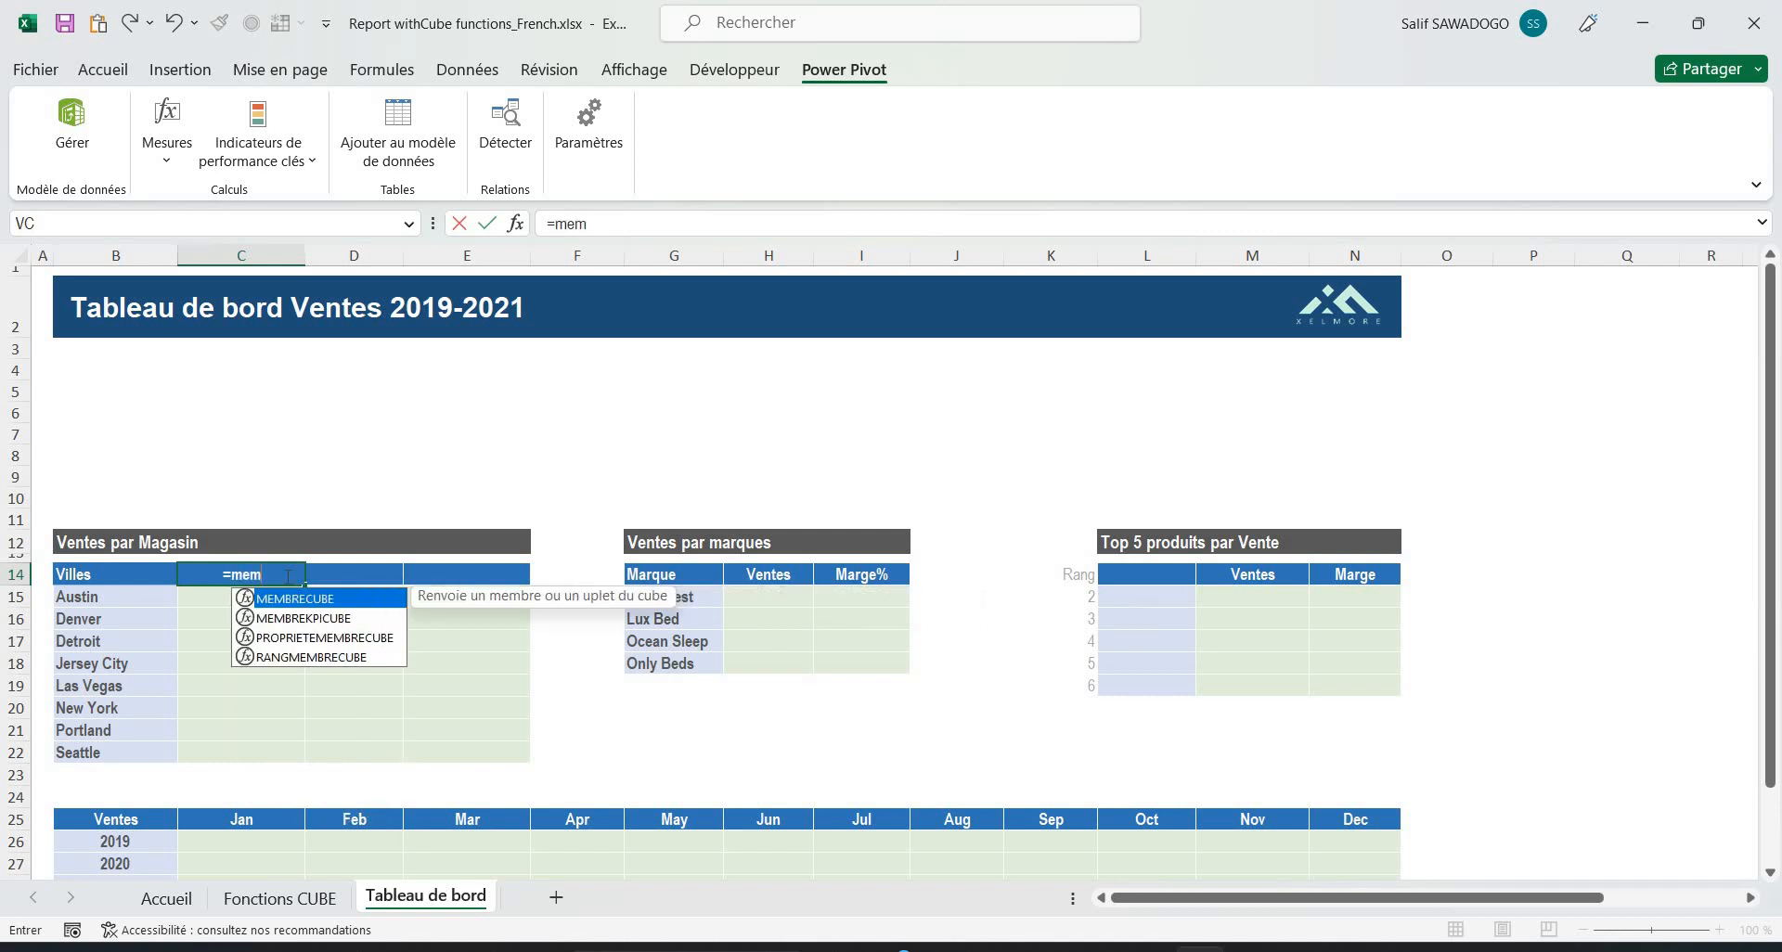
{"action": "key", "text": "Tab"}
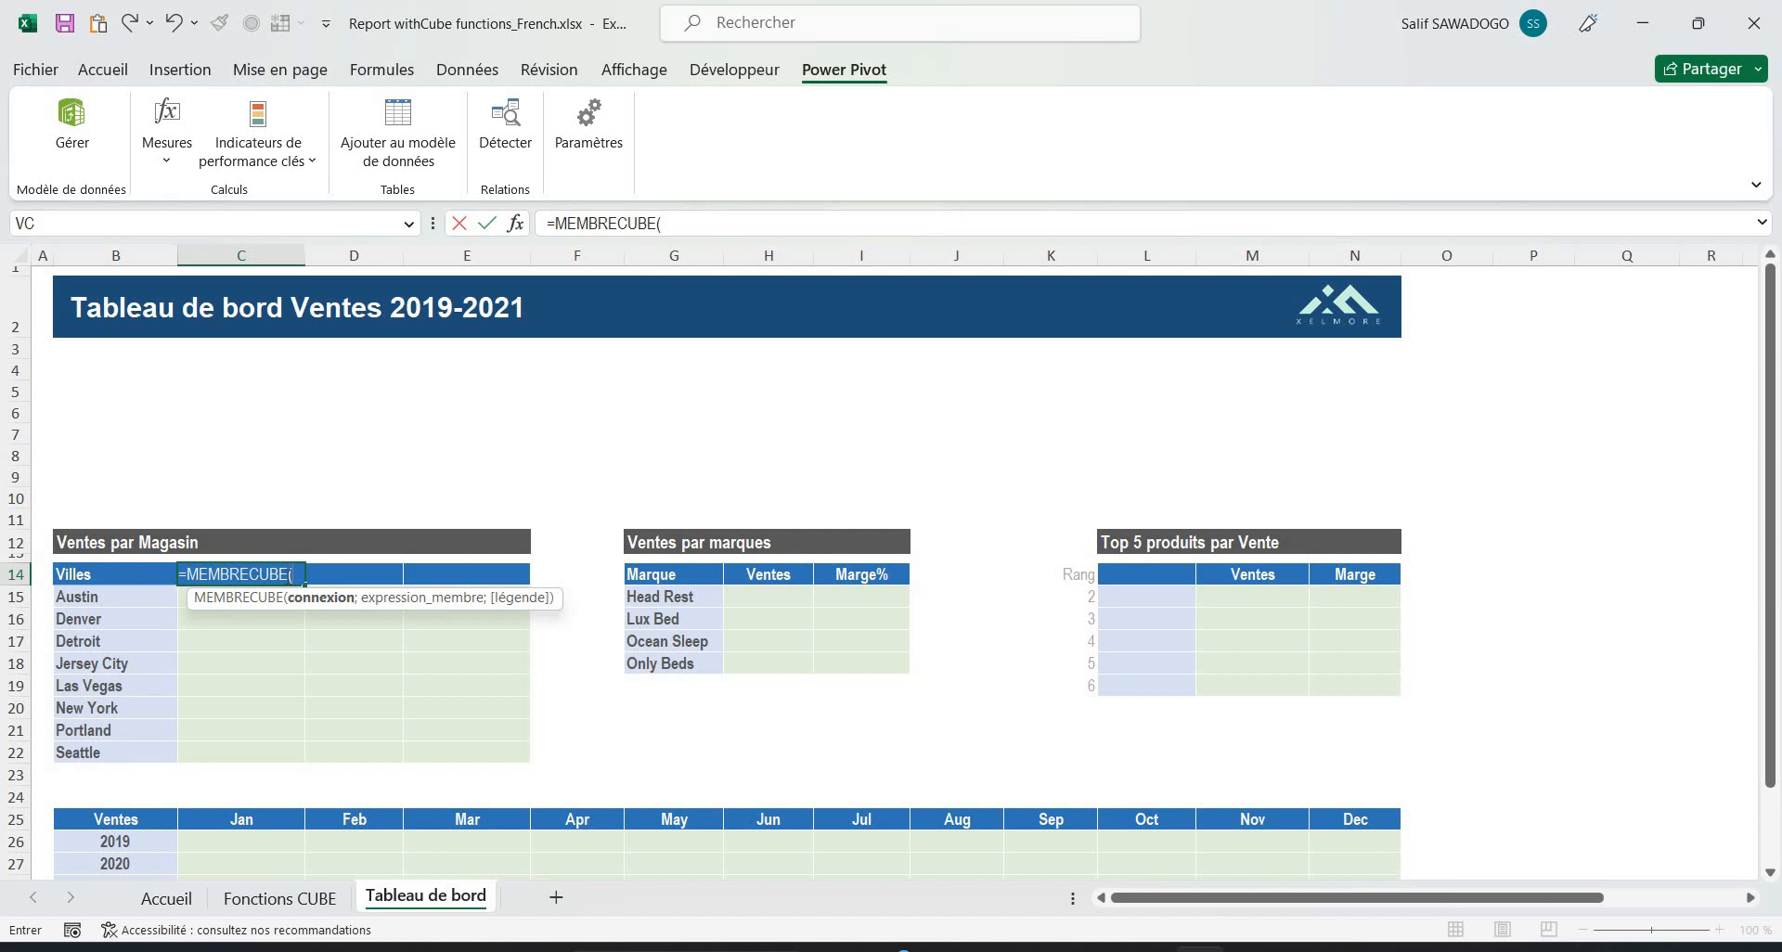
{"action": "type", "text": "\""}
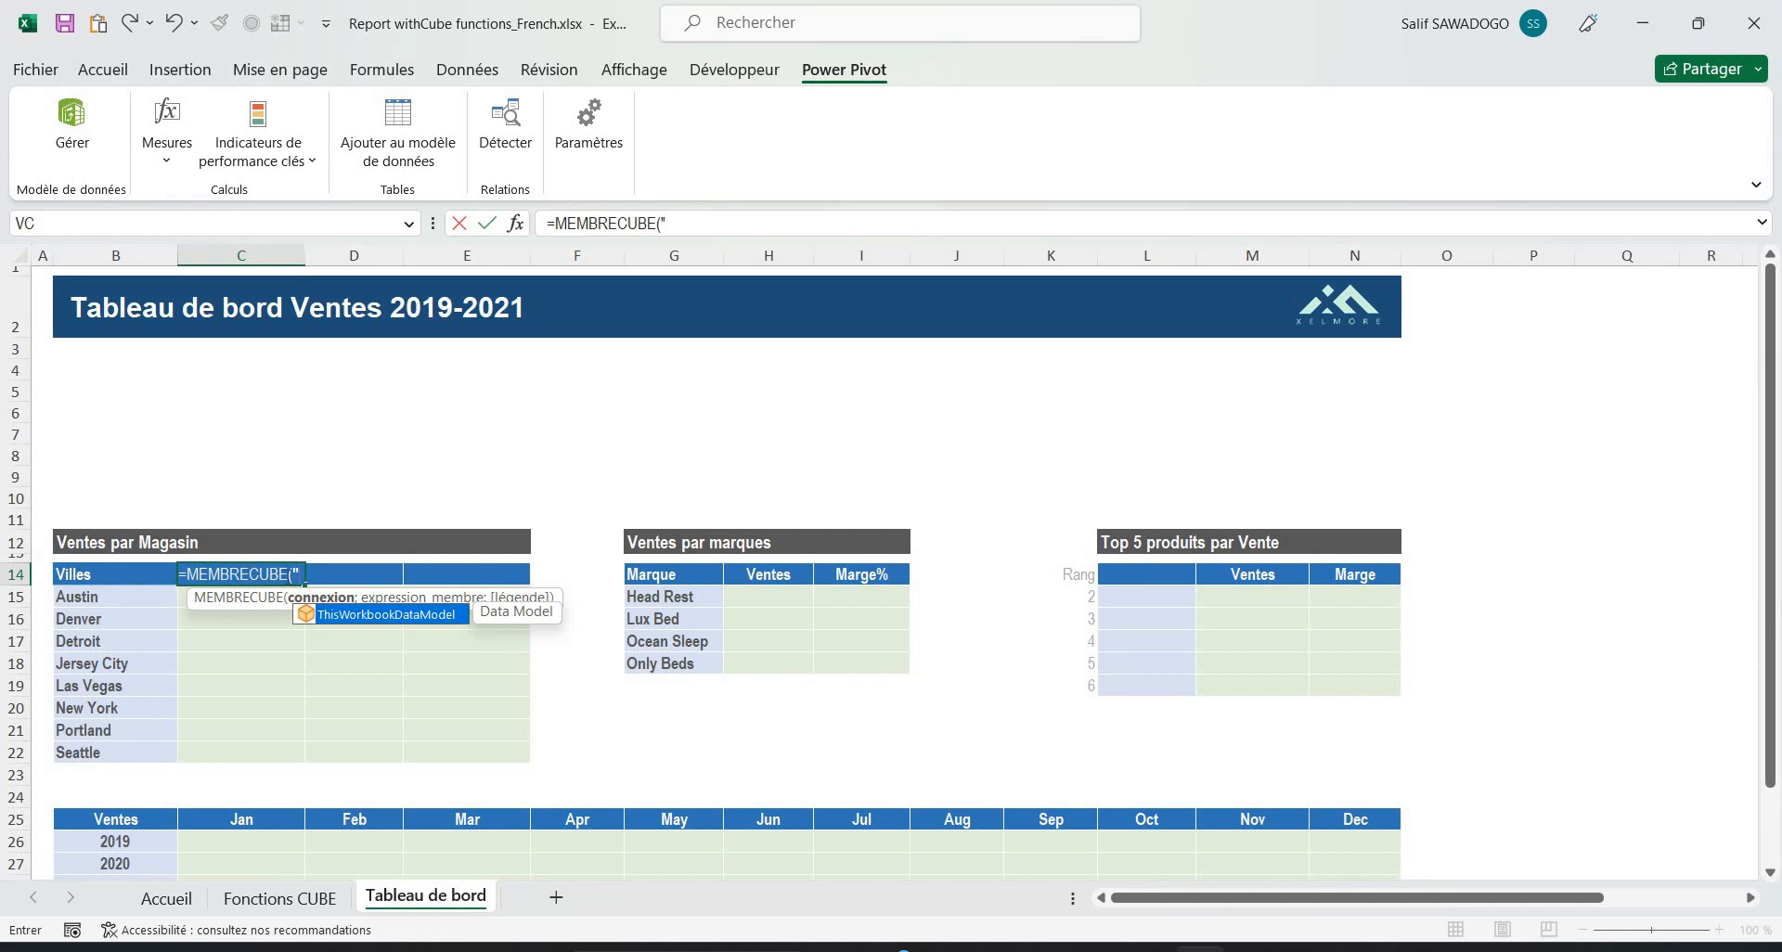
{"action": "key", "text": "Tab"}
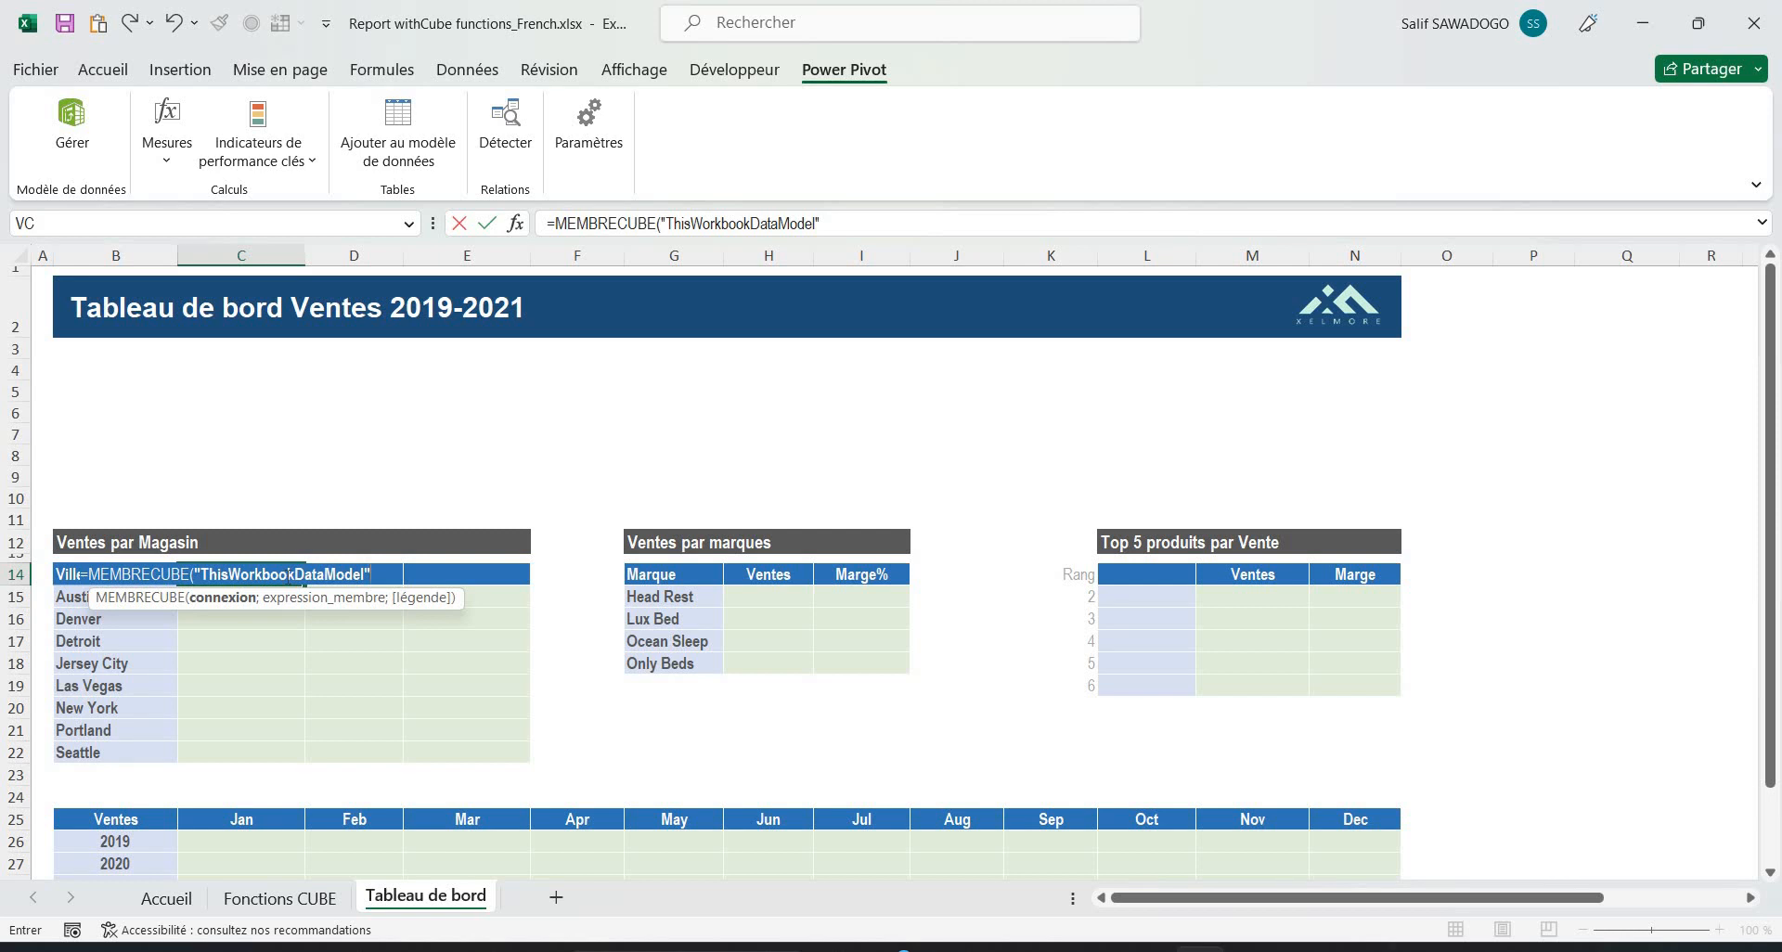
{"action": "type", "text": ";"}
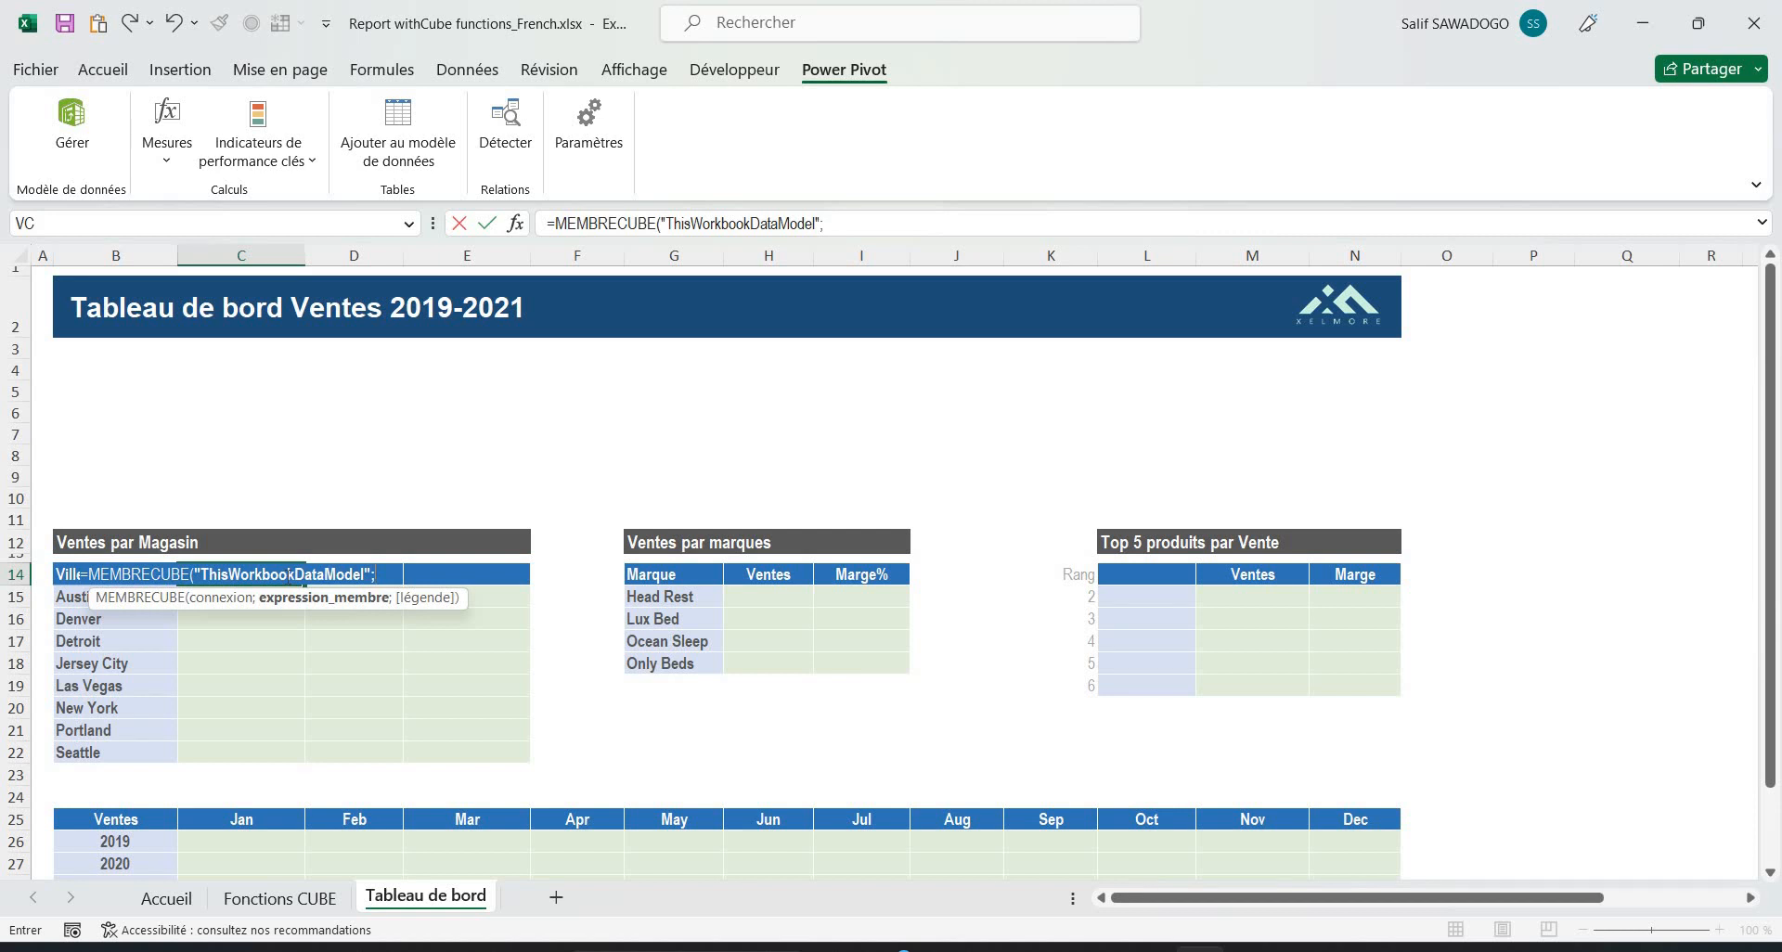
Step: Begin the member expression of the C14 formula with the [Measures] group from the data model
{"action": "type", "text": "\""}
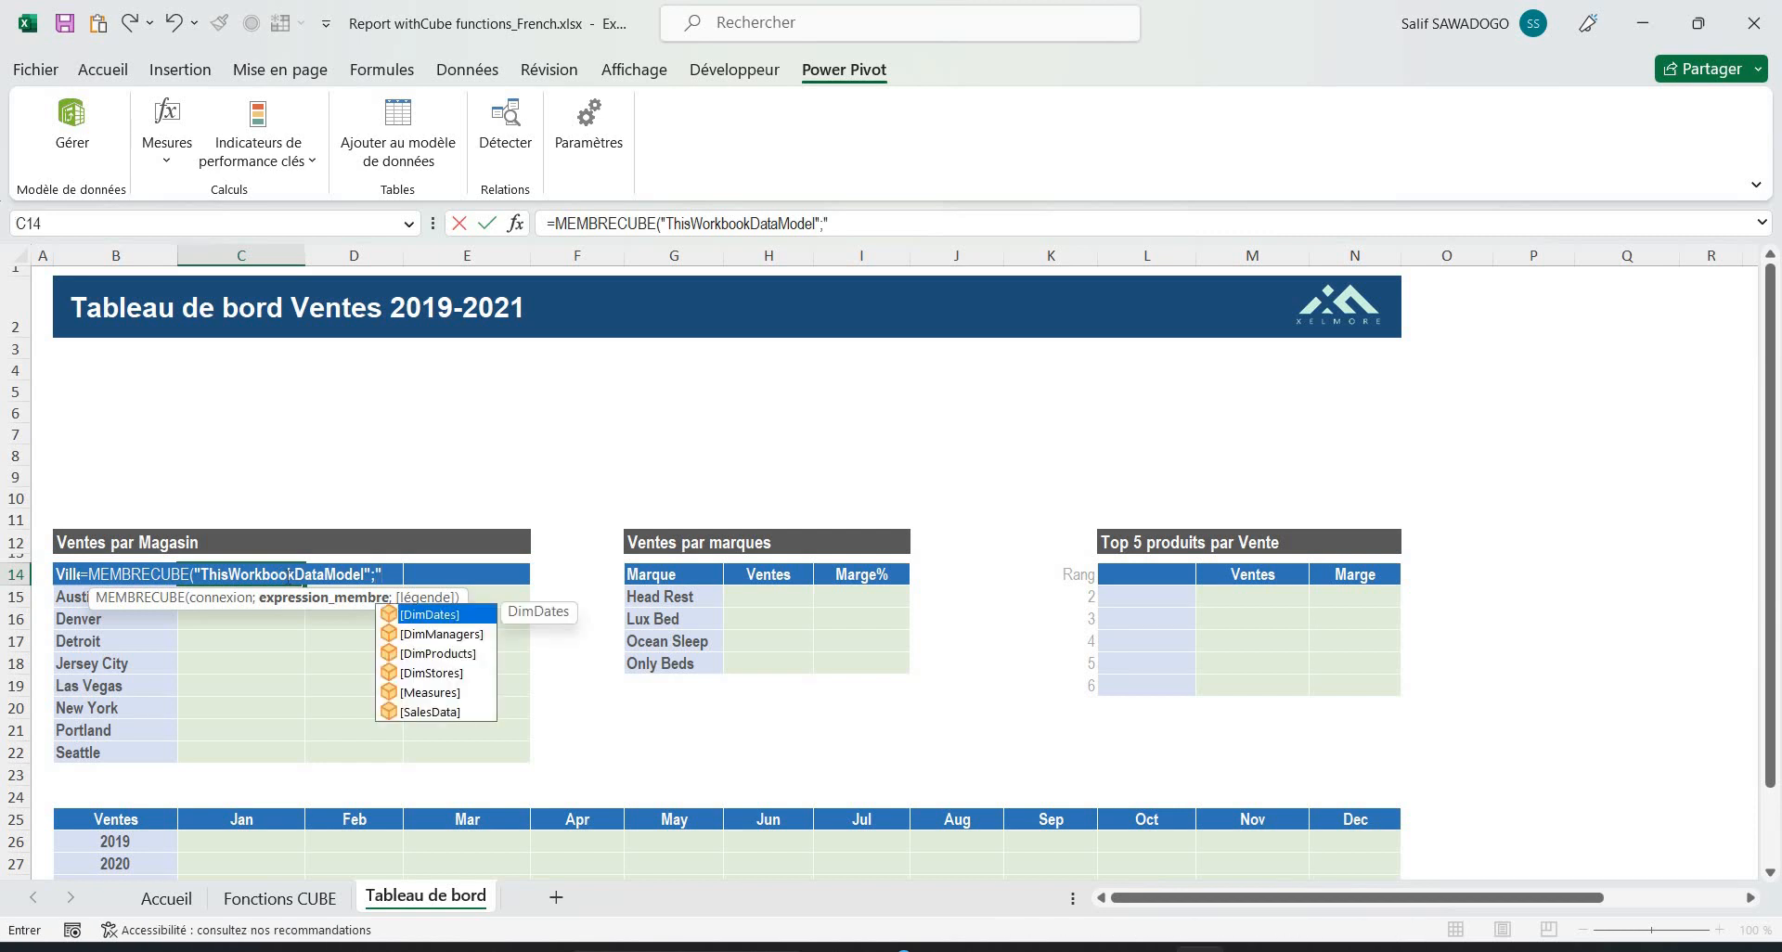
{"action": "key", "text": "Down"}
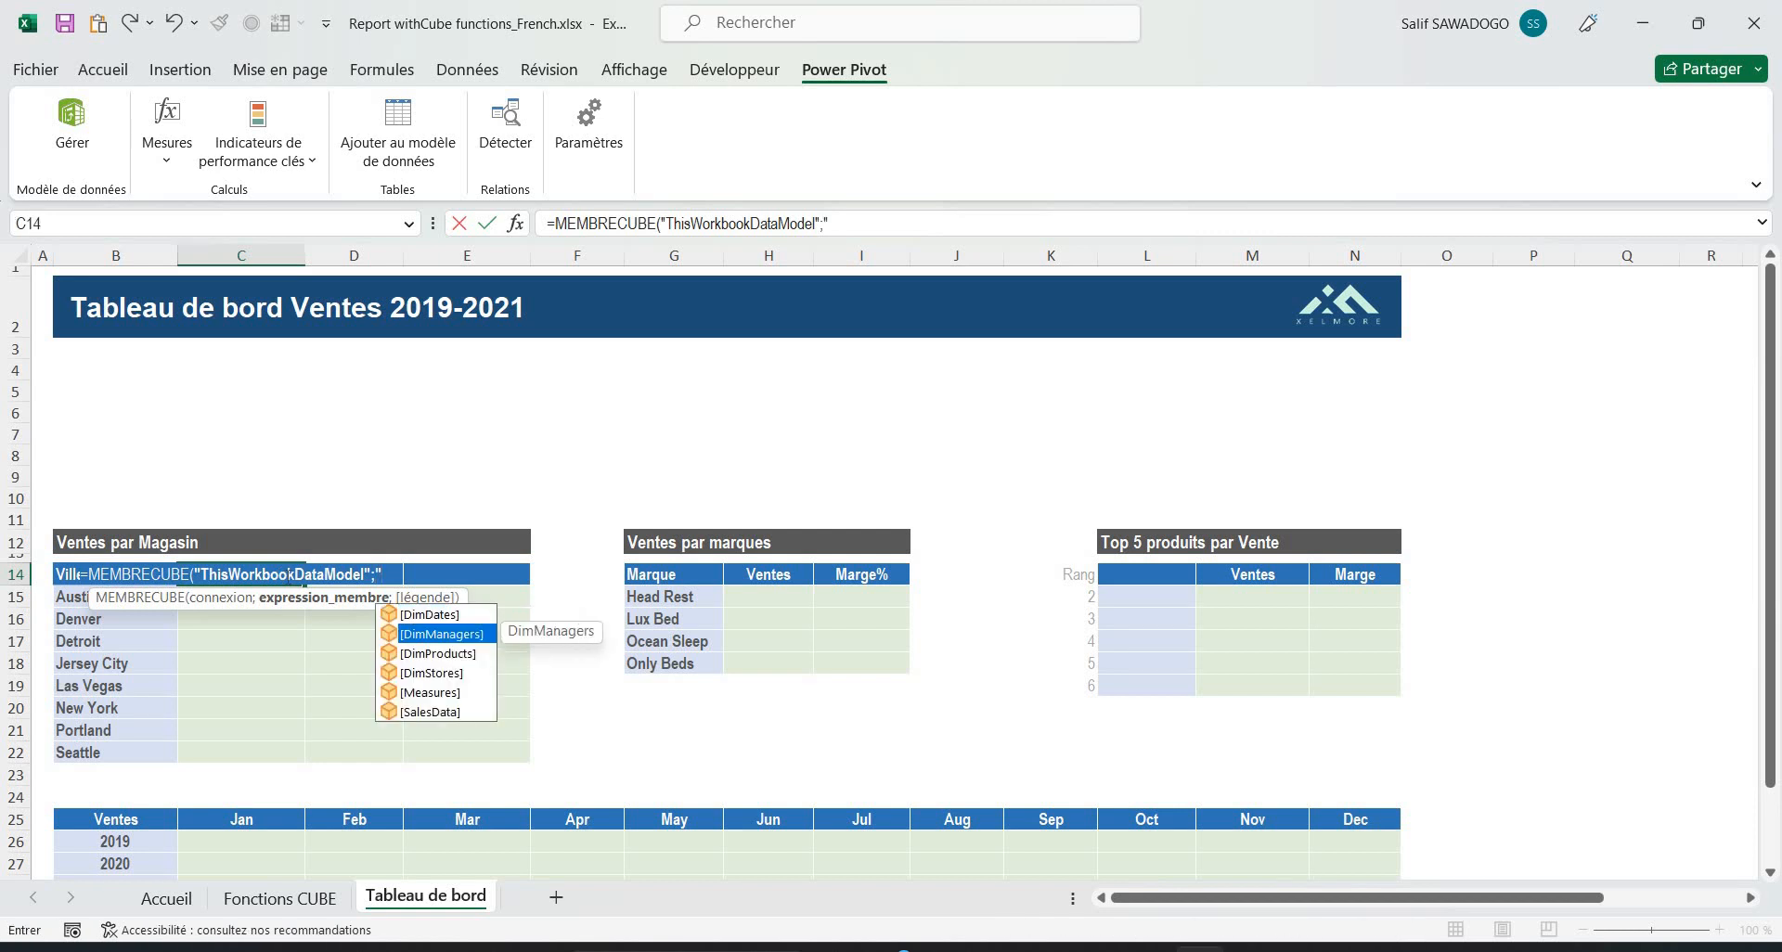
{"action": "key", "text": "Down"}
{"action": "key", "text": "Down"}
{"action": "key", "text": "Down"}
{"action": "key", "text": "Down"}
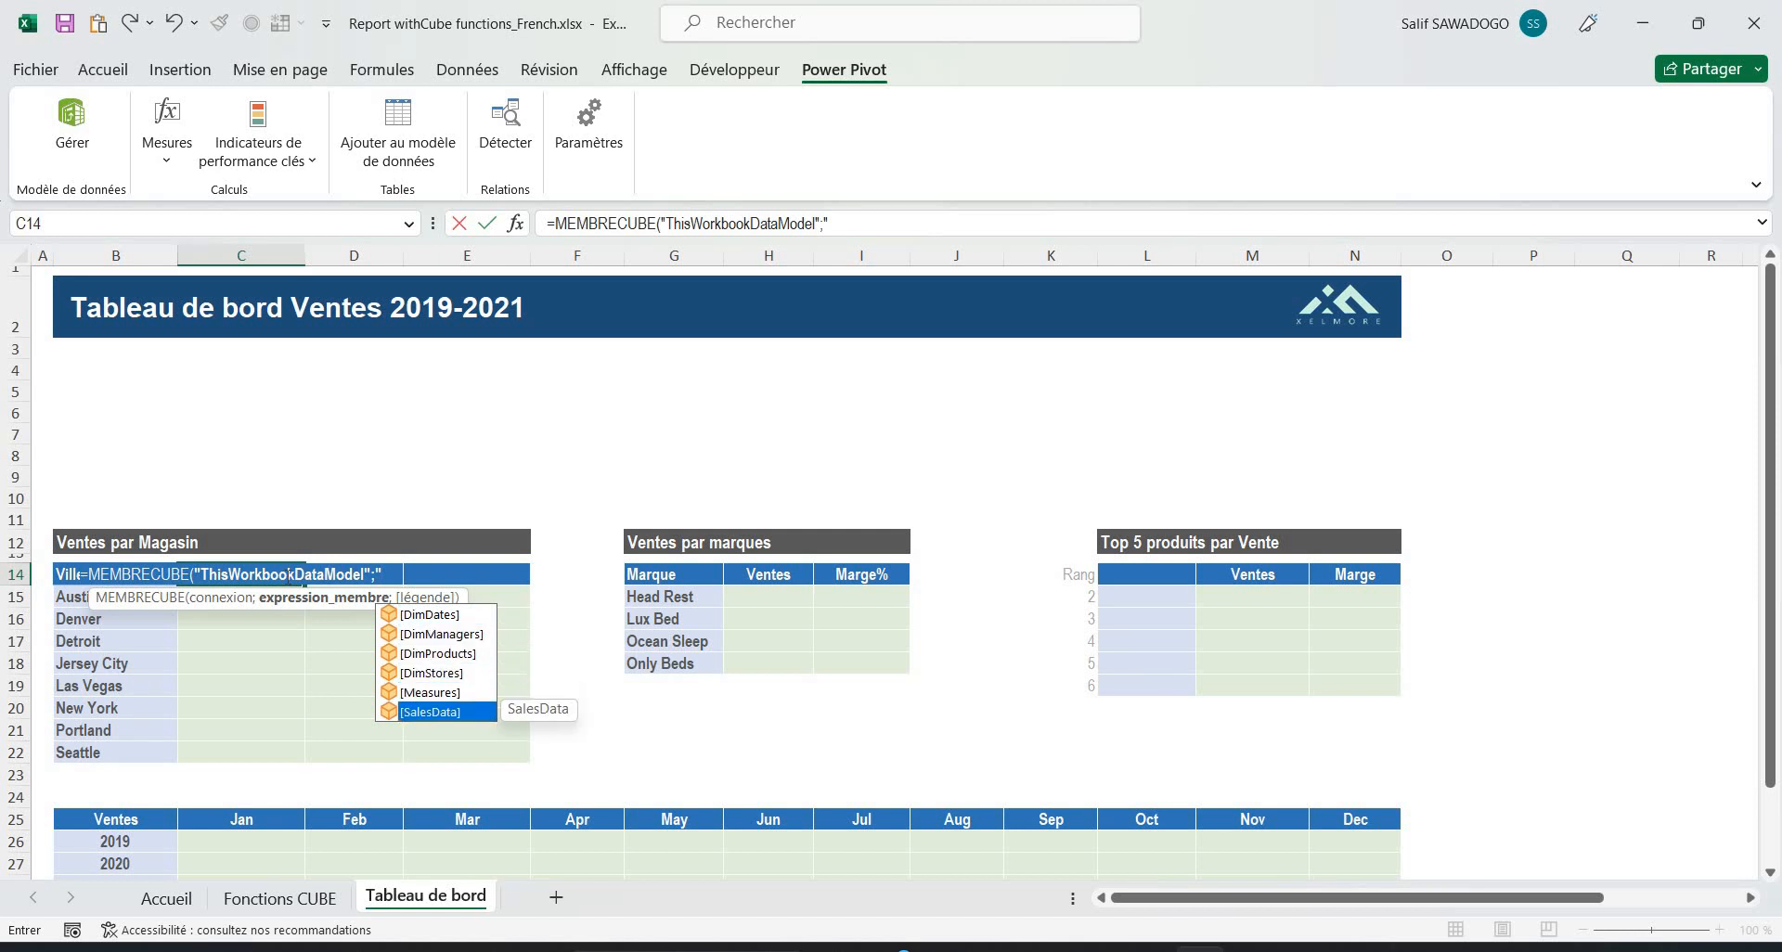
{"action": "key", "text": "Up"}
{"action": "key", "text": "Up"}
{"action": "key", "text": "Up"}
{"action": "key", "text": "Up"}
{"action": "key", "text": "Down"}
{"action": "key", "text": "Down"}
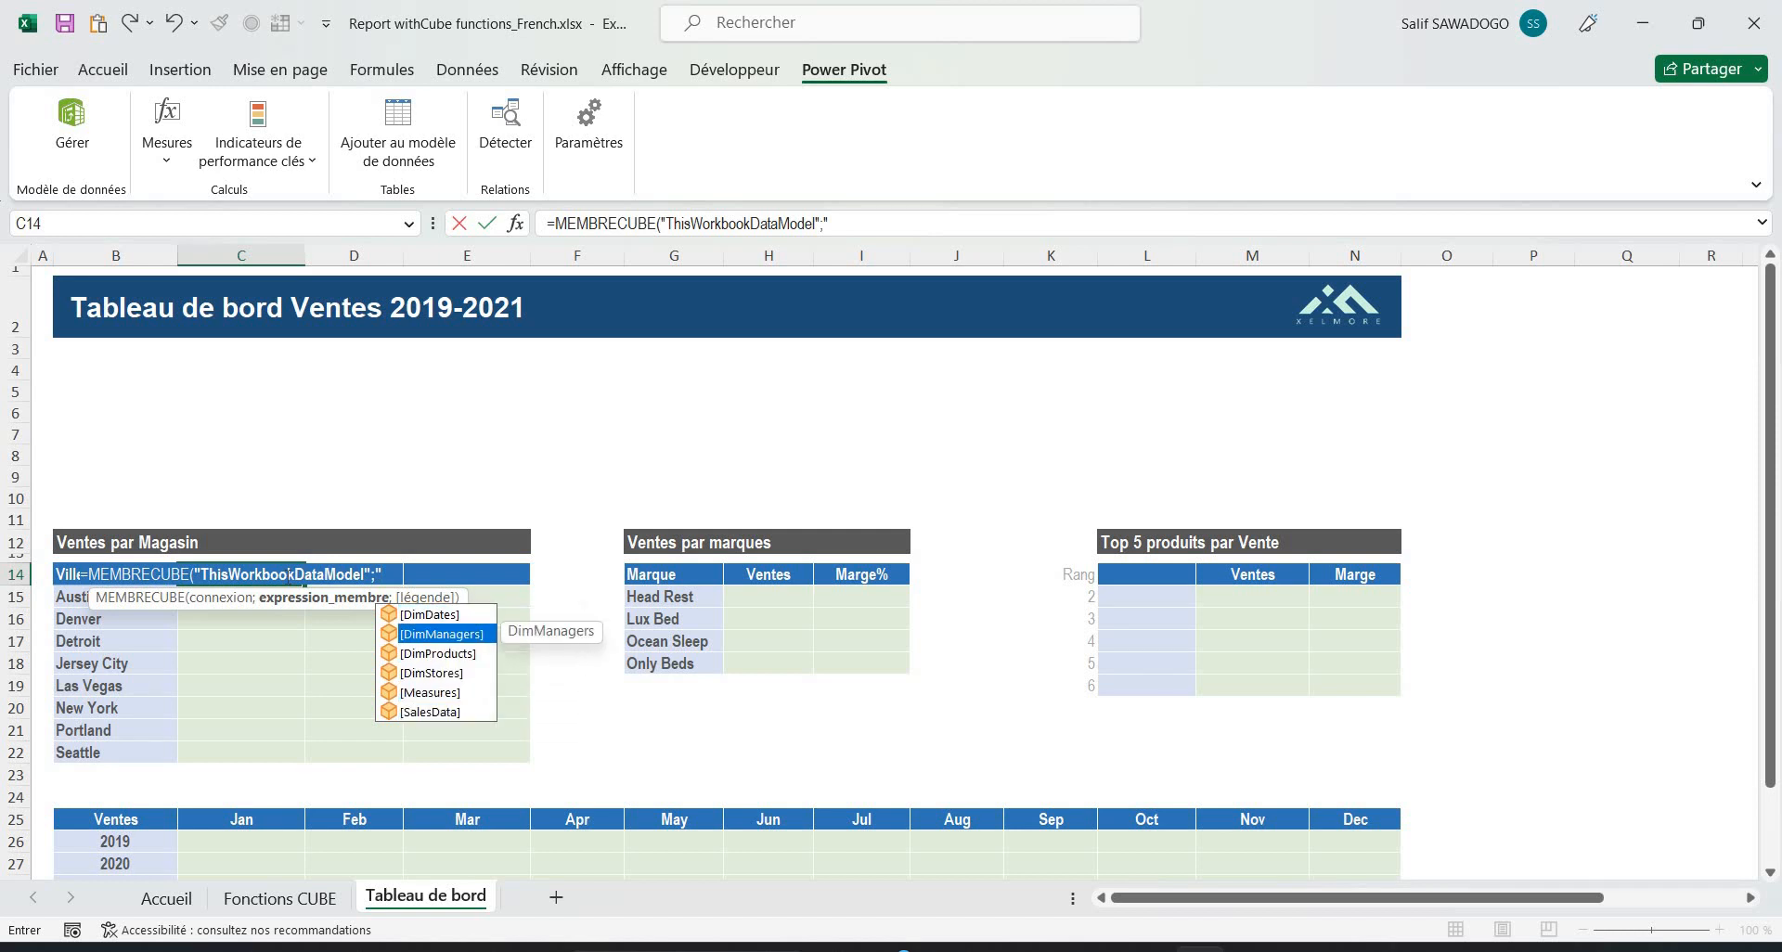
{"action": "key", "text": "Down"}
{"action": "key", "text": "Up"}
{"action": "key", "text": "Up"}
{"action": "key", "text": "Up"}
{"action": "key", "text": "Up"}
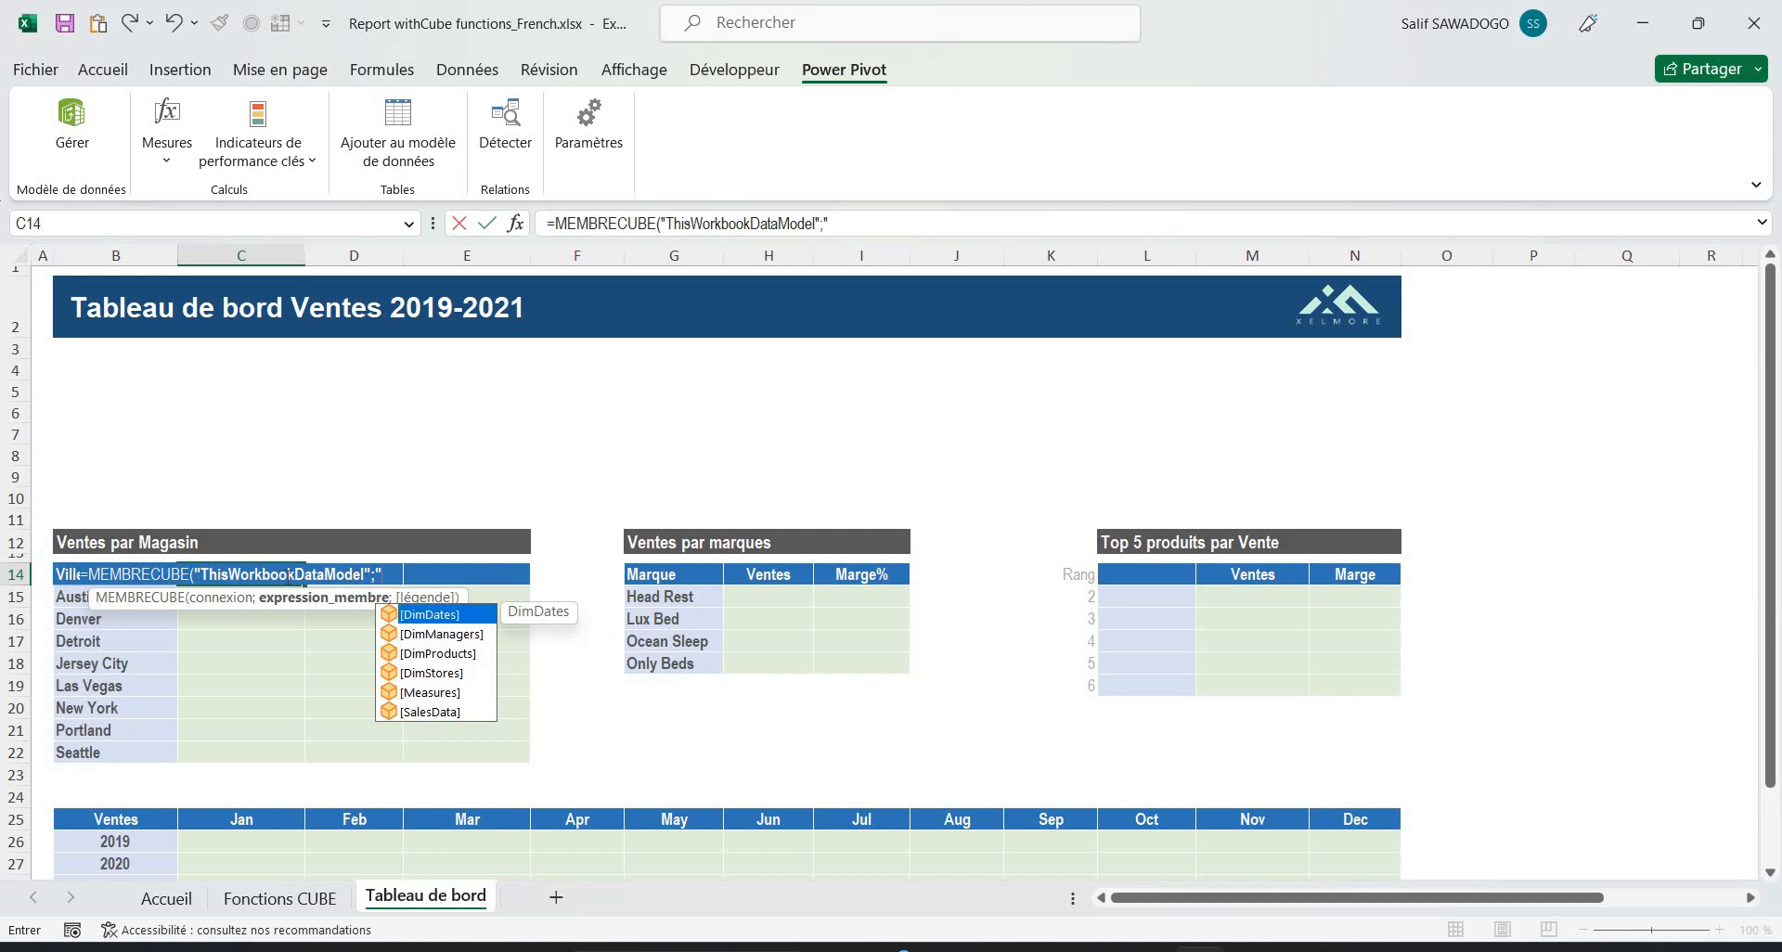
{"action": "key", "text": "Down"}
{"action": "key", "text": "Down"}
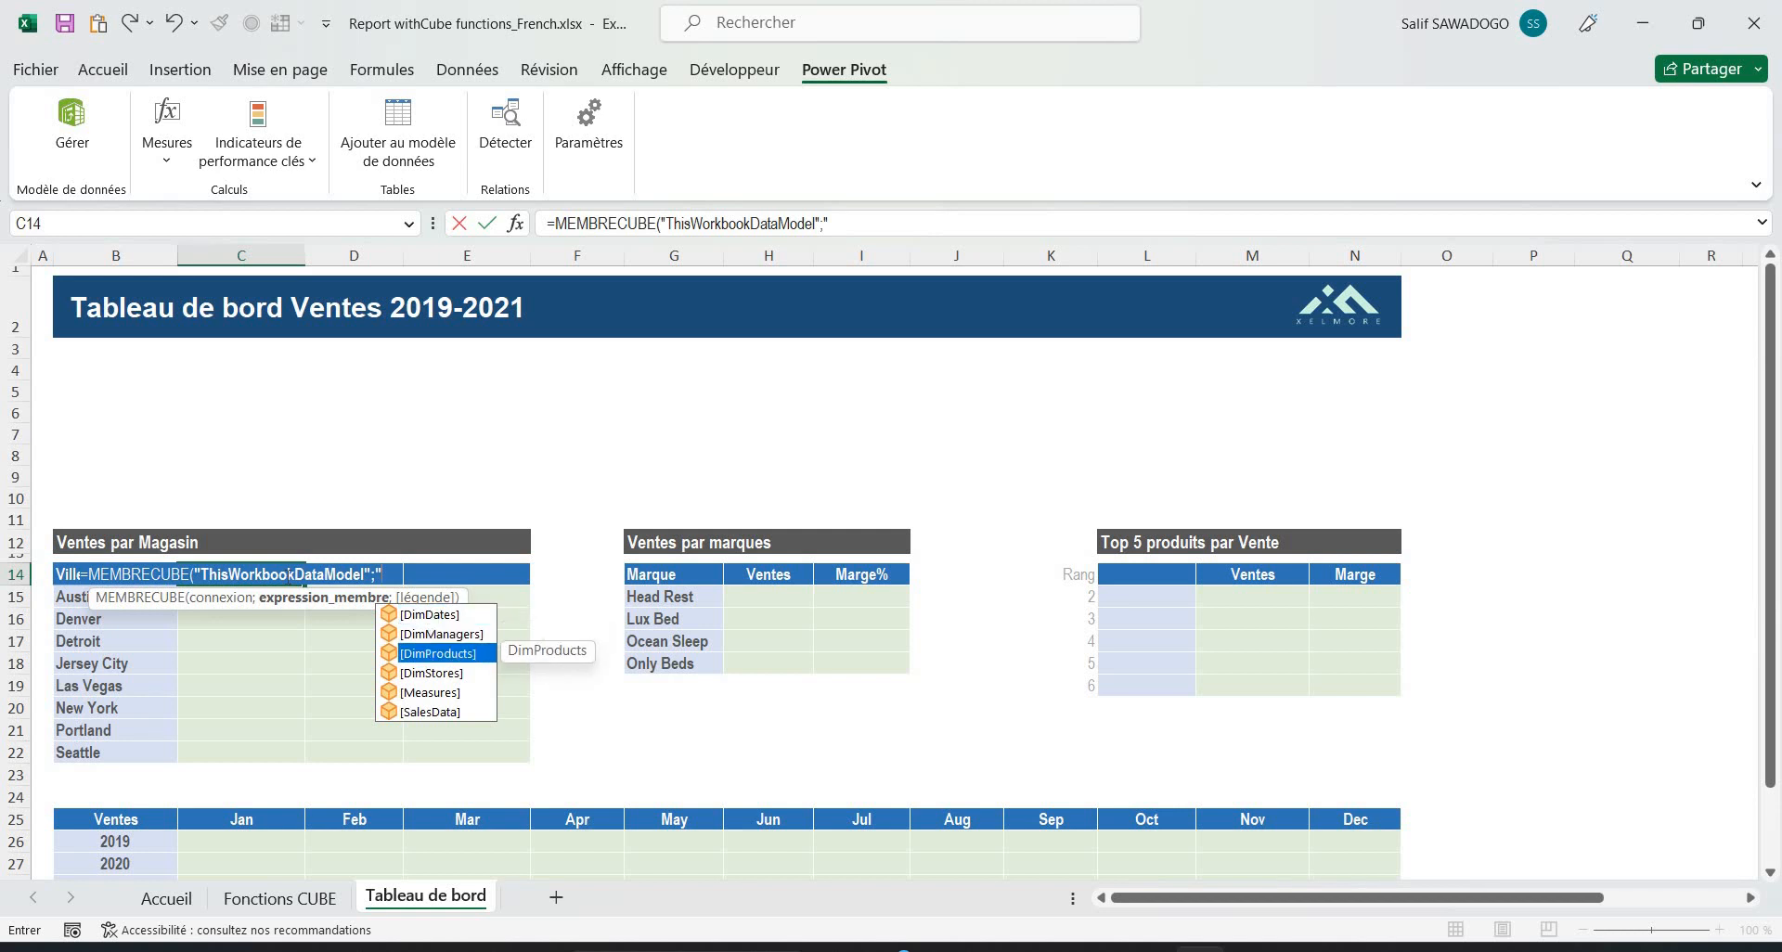
{"action": "key", "text": "Down"}
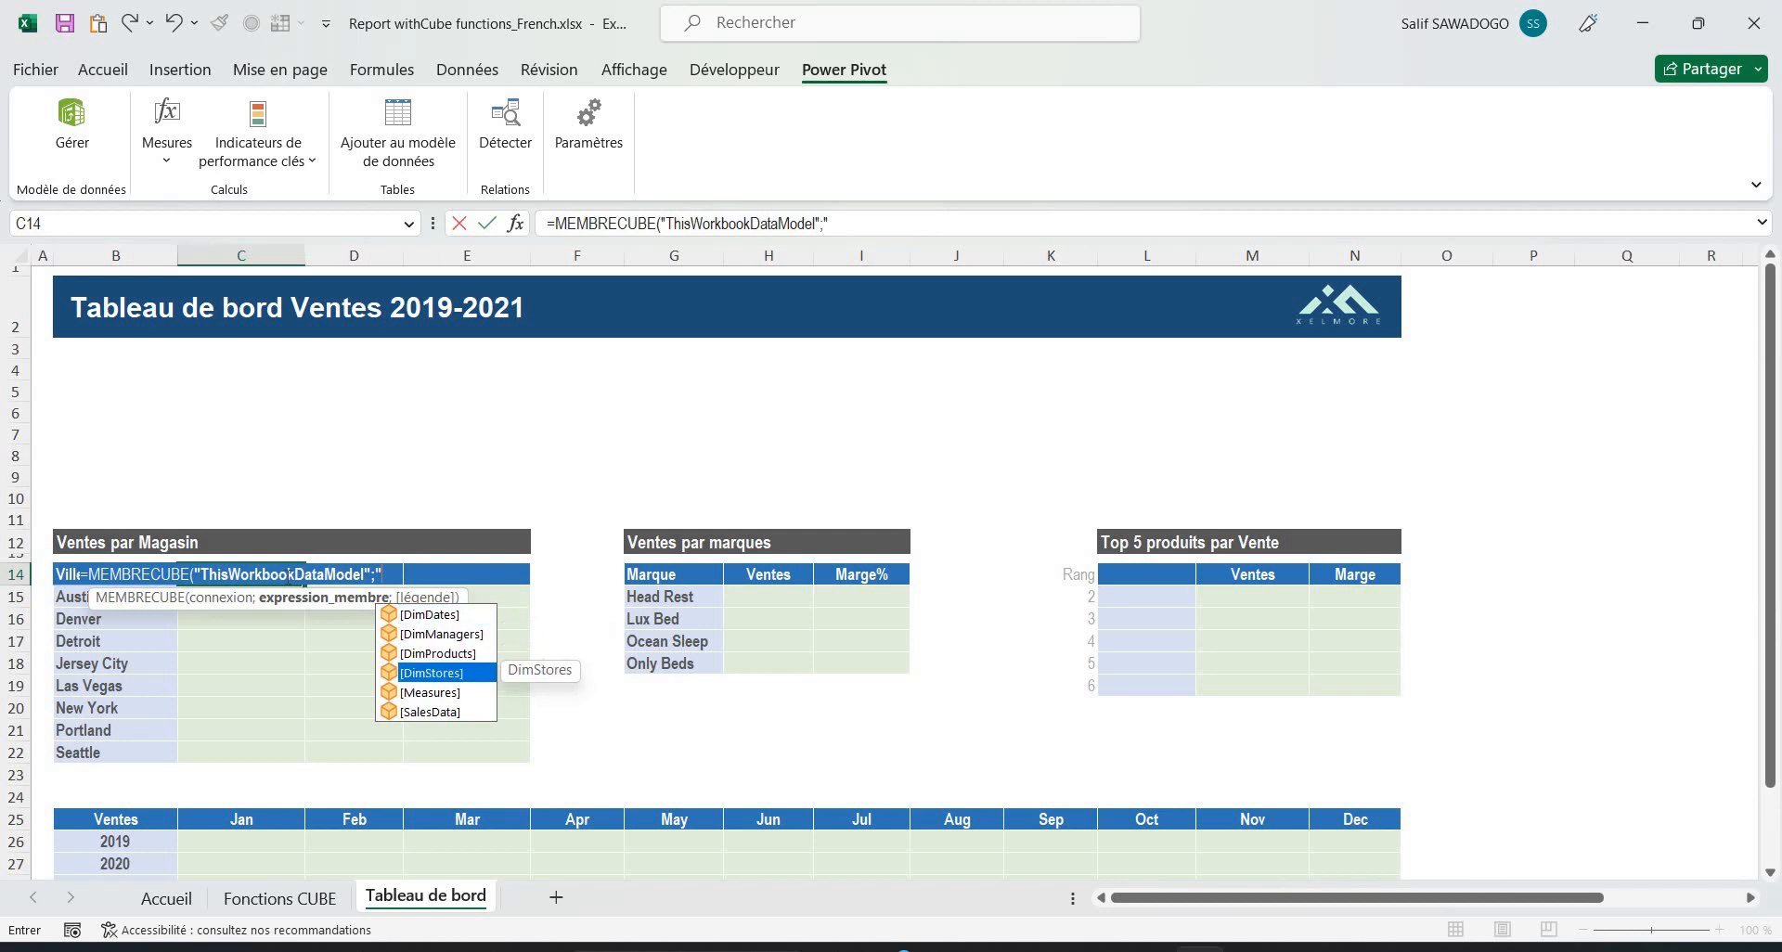
{"action": "key", "text": "Down"}
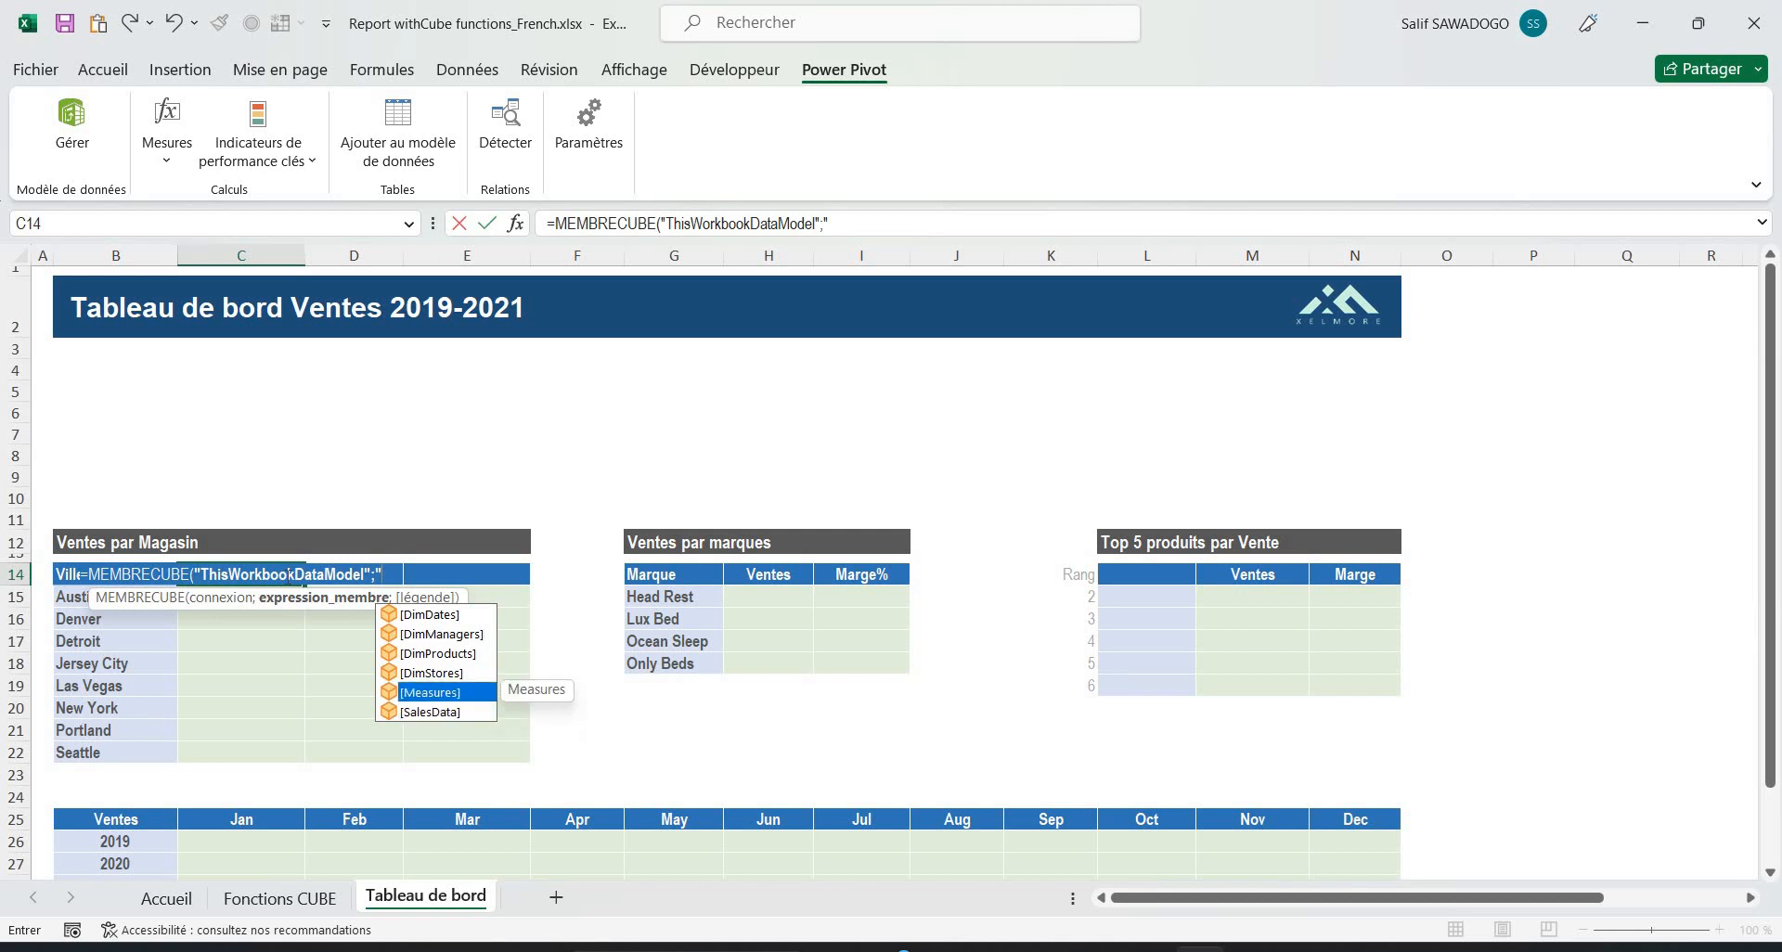
{"action": "key", "text": "Tab"}
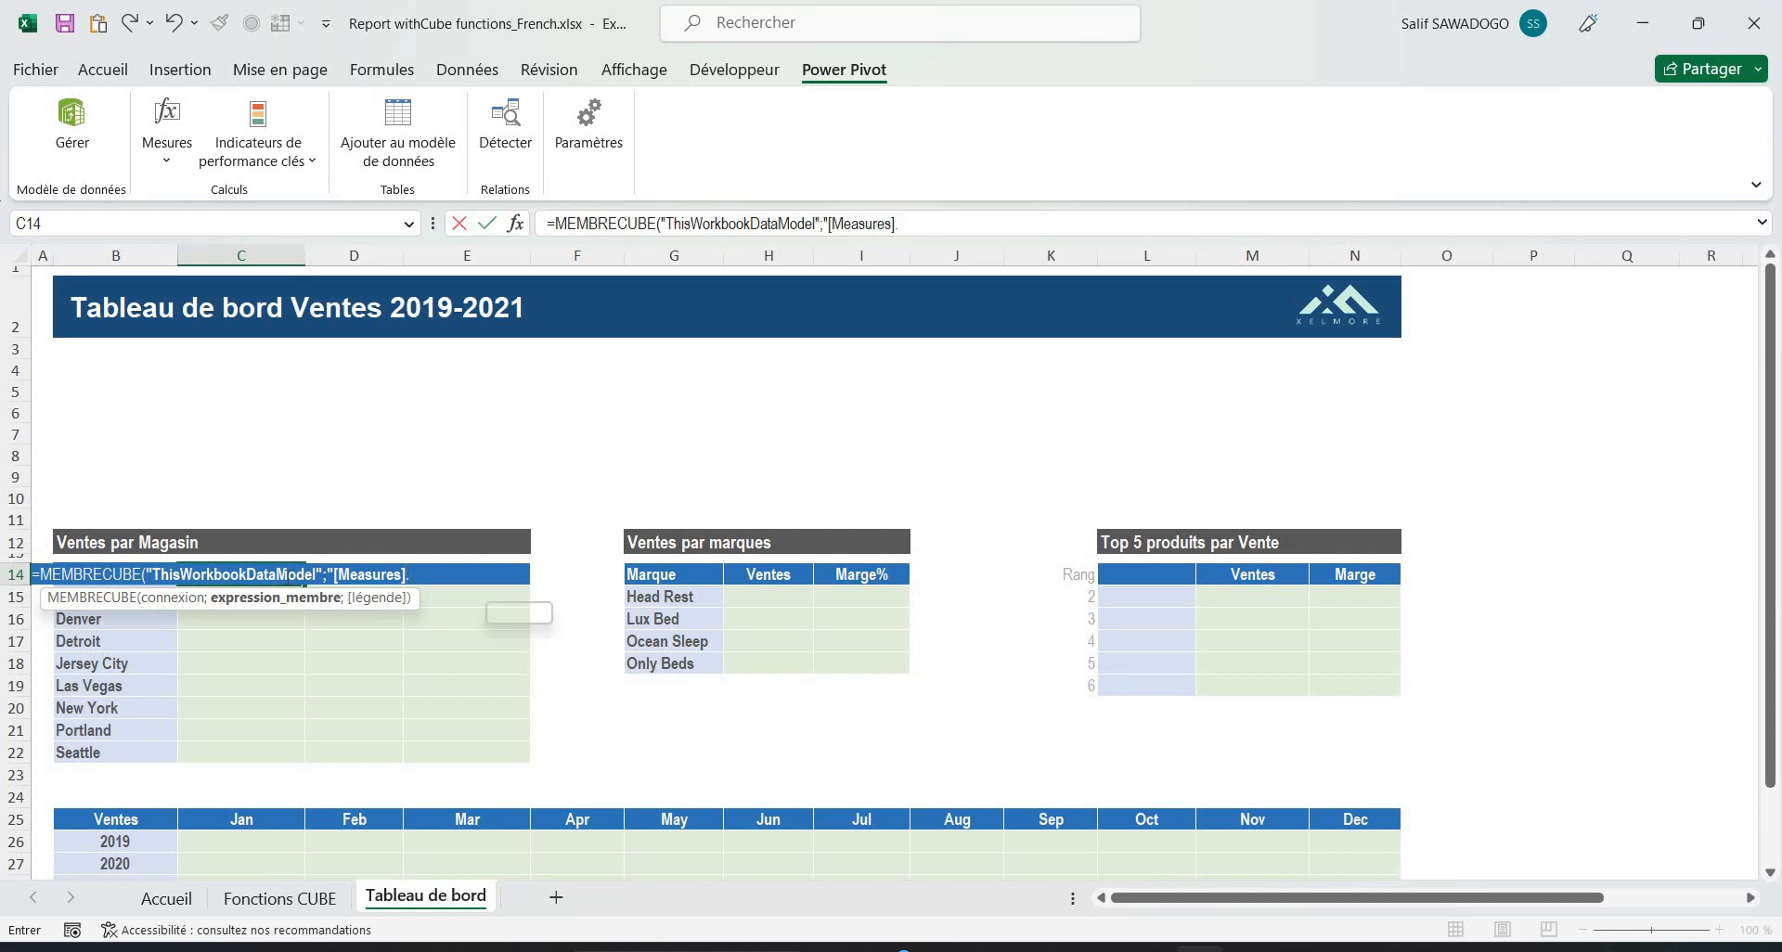
Step: Complete the C14 member expression as [Measures].[Unités], without a caption argument, and enter the formula
{"action": "type", "text": "."}
{"action": "key", "text": "Down"}
{"action": "key", "text": "Down"}
{"action": "key", "text": "Down"}
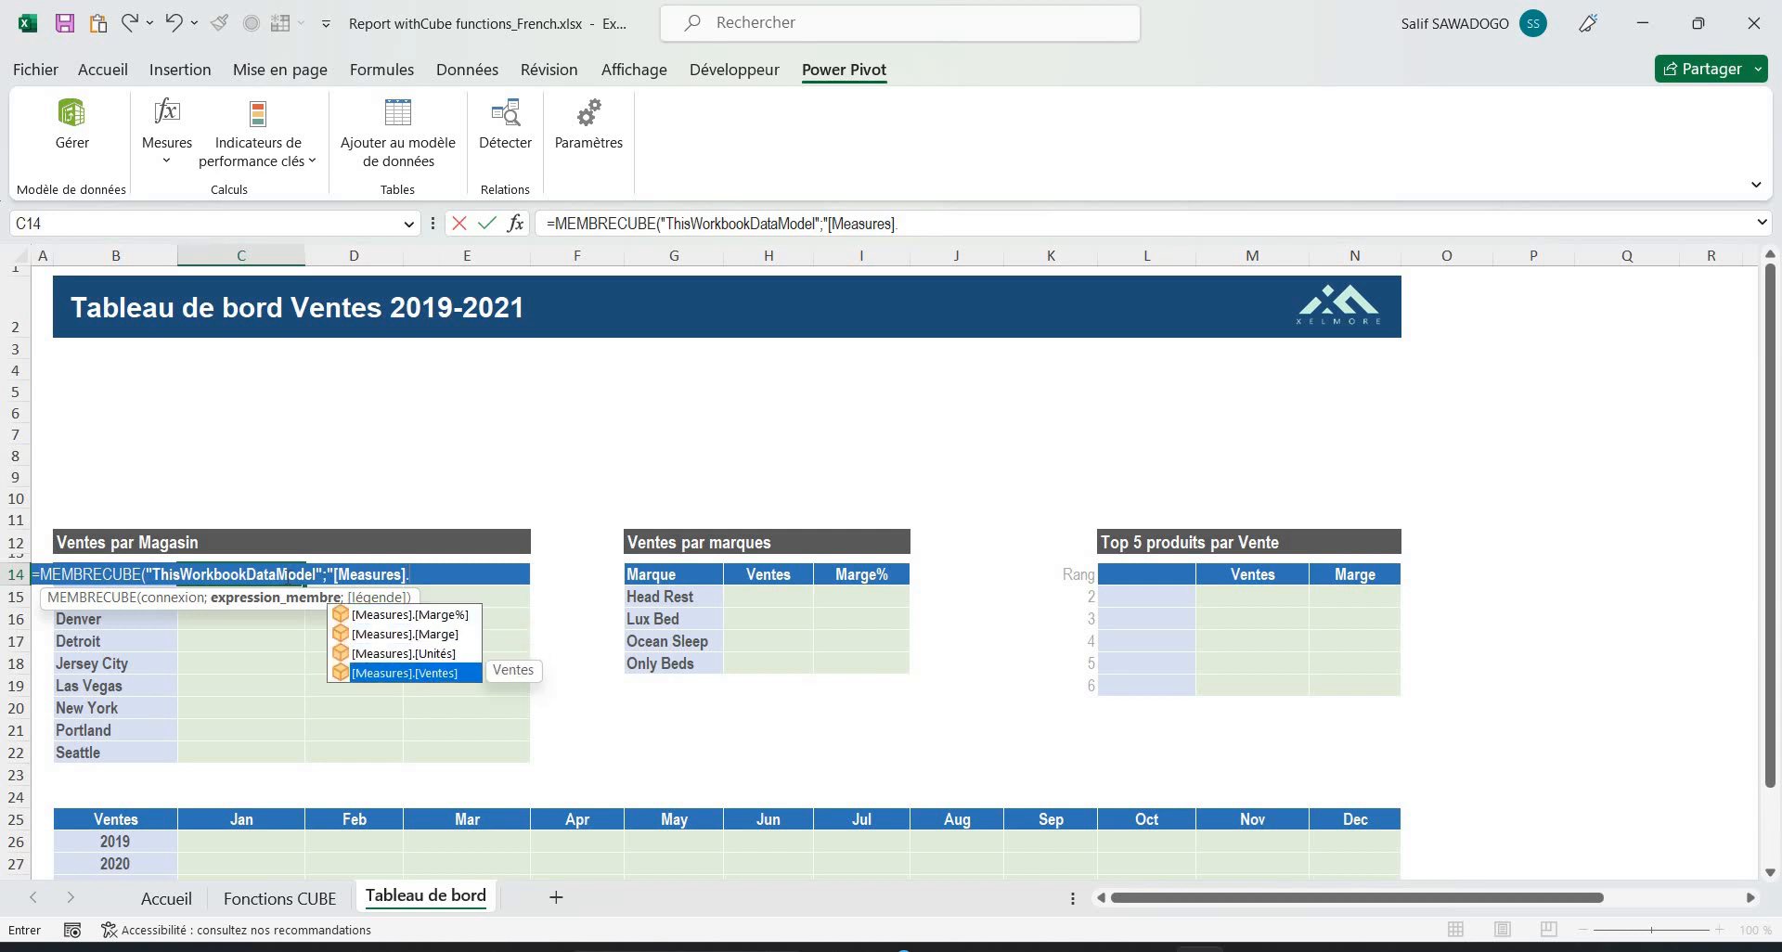
{"action": "key", "text": "Up"}
{"action": "key", "text": "Up"}
{"action": "key", "text": "Up"}
{"action": "key", "text": "Down"}
{"action": "key", "text": "Down"}
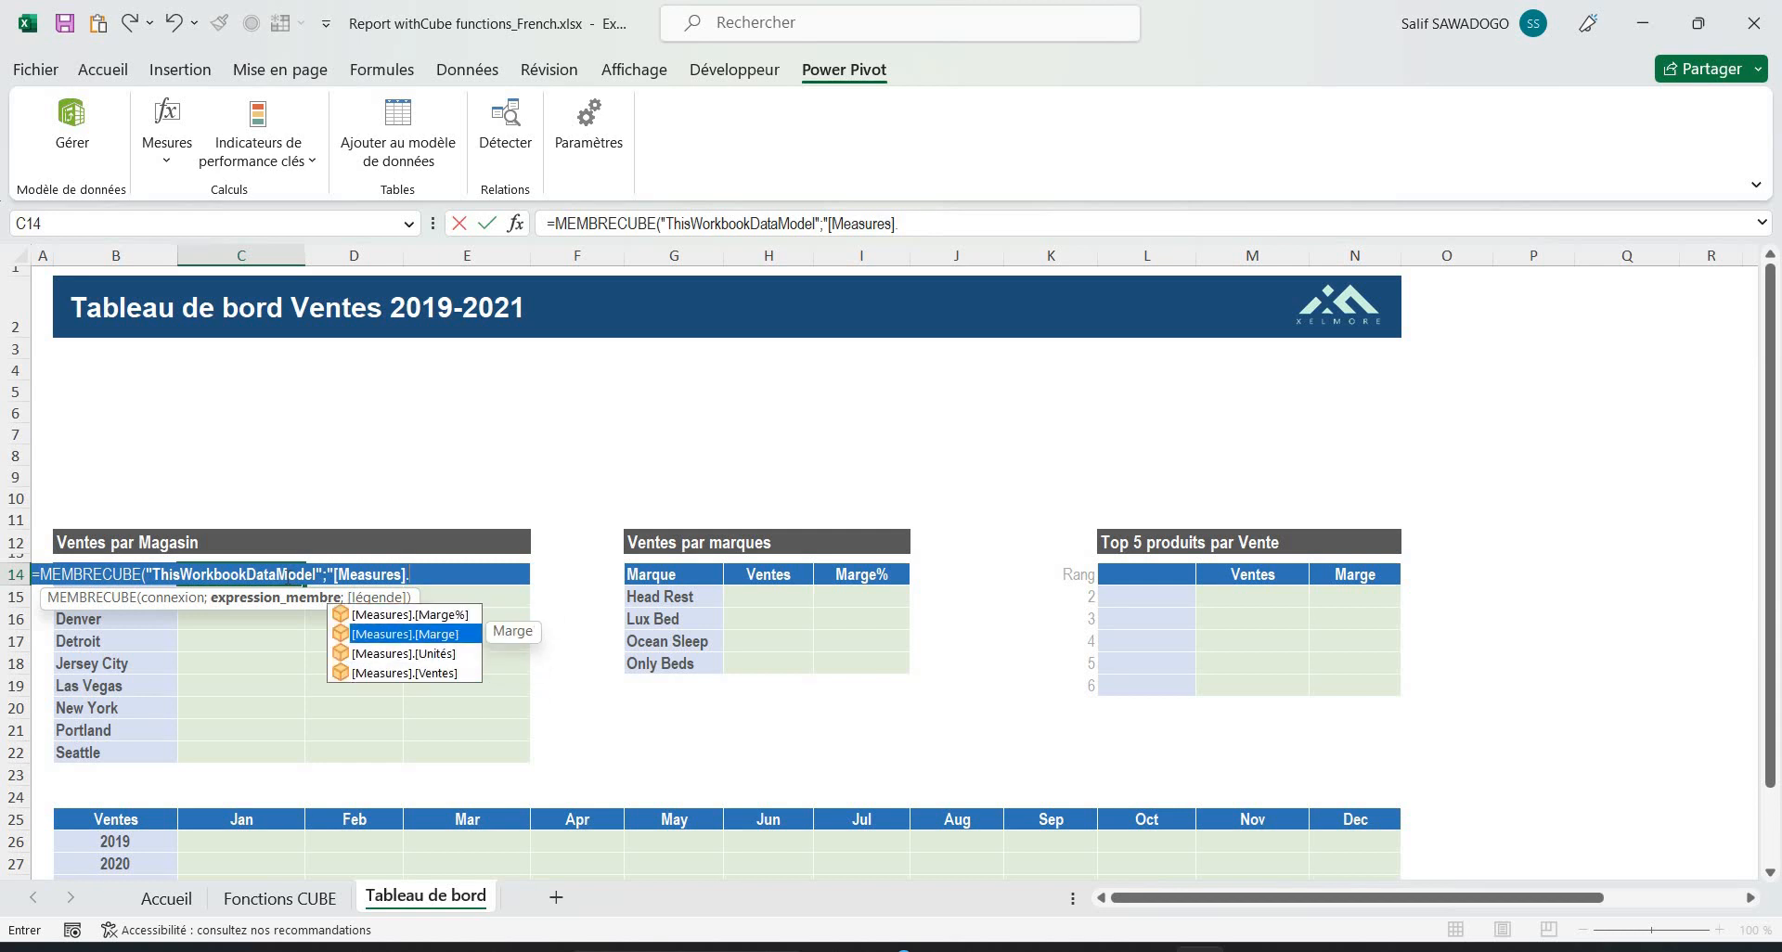
{"action": "key", "text": "Up"}
{"action": "key", "text": "Up"}
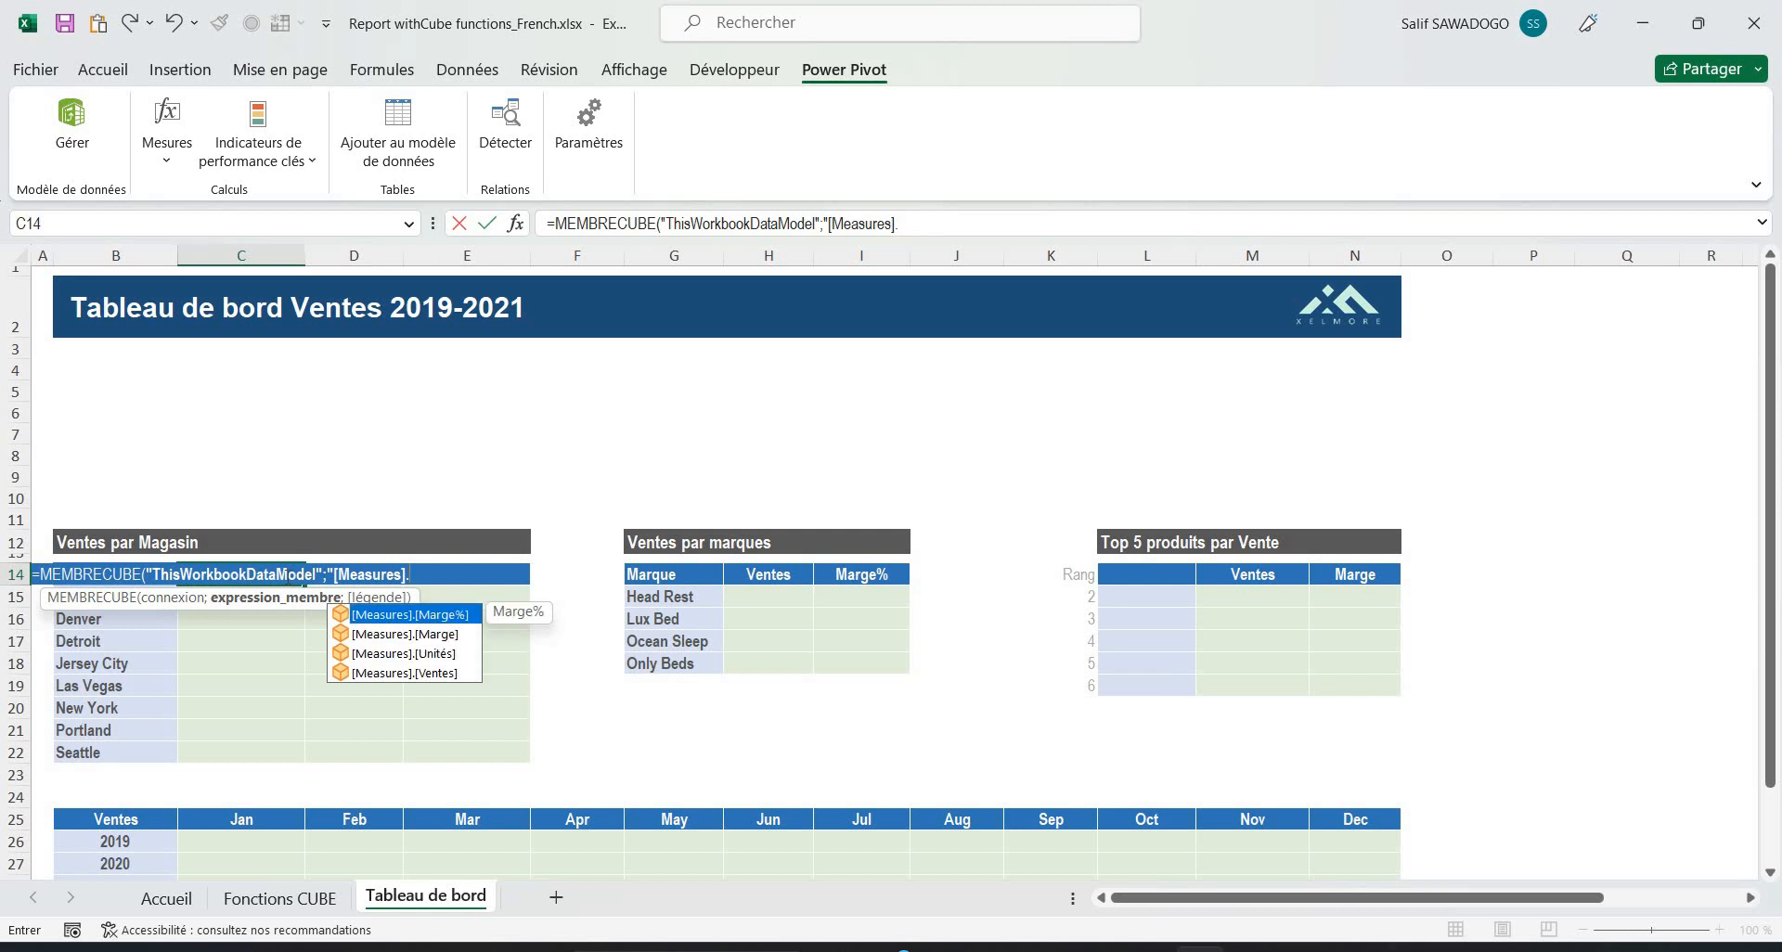
{"action": "key", "text": "Down"}
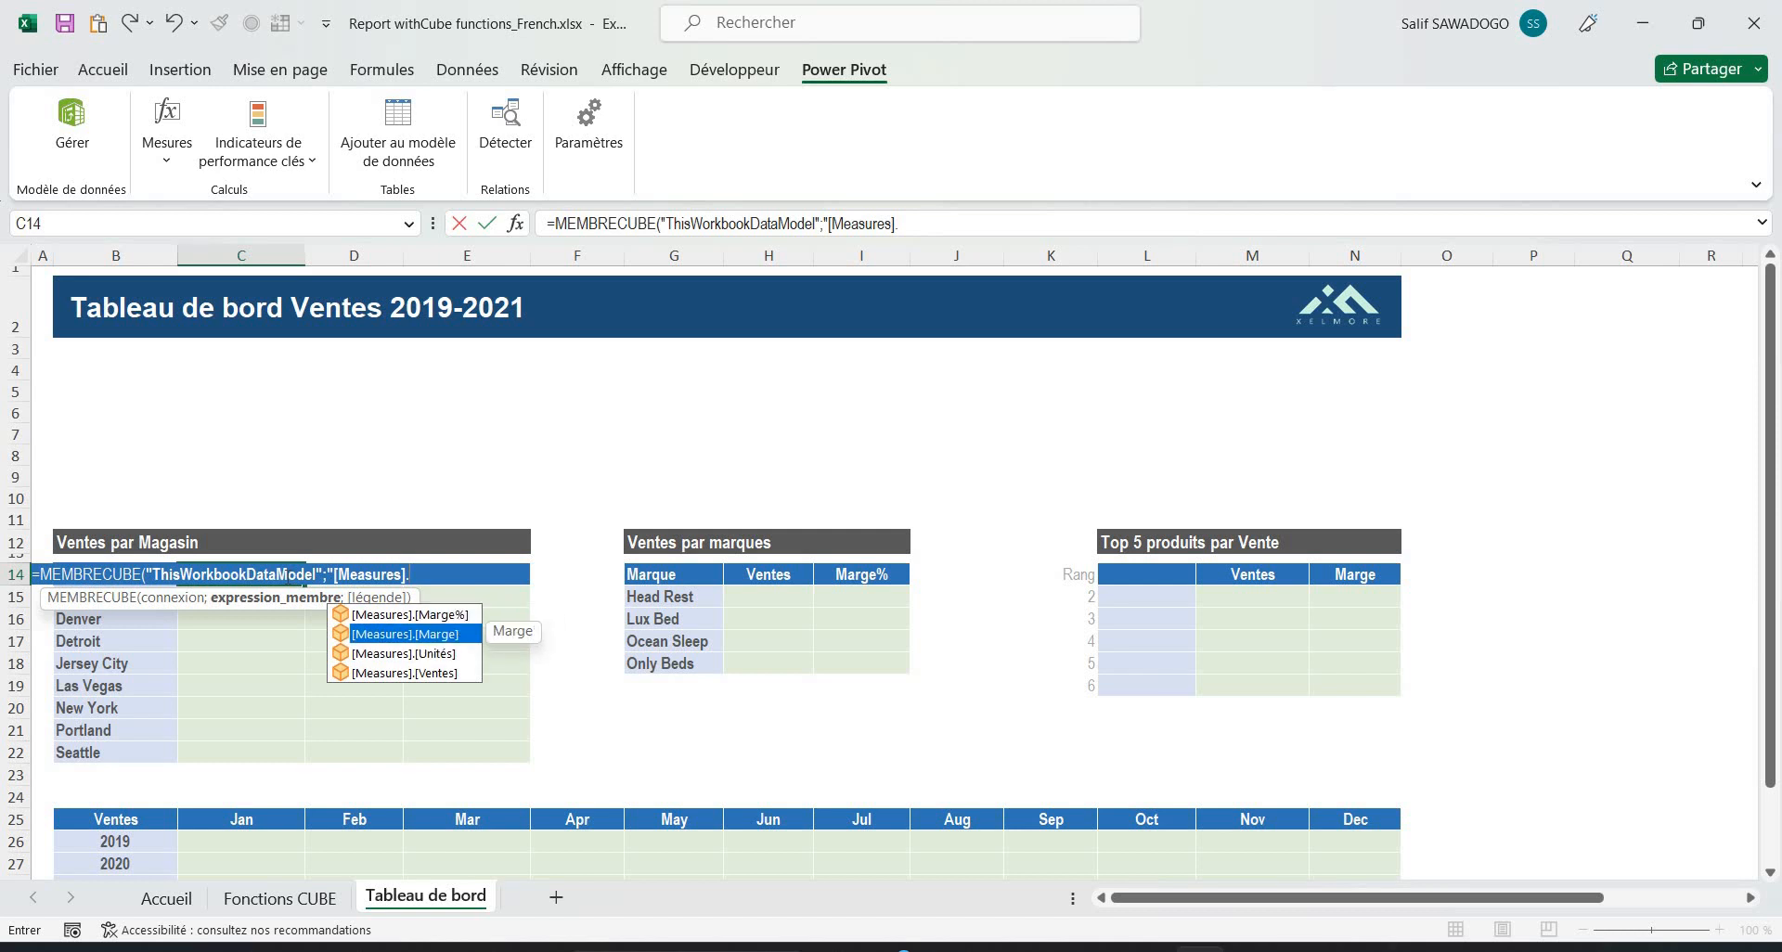
{"action": "key", "text": "Down"}
{"action": "key", "text": "Down"}
{"action": "key", "text": "Up"}
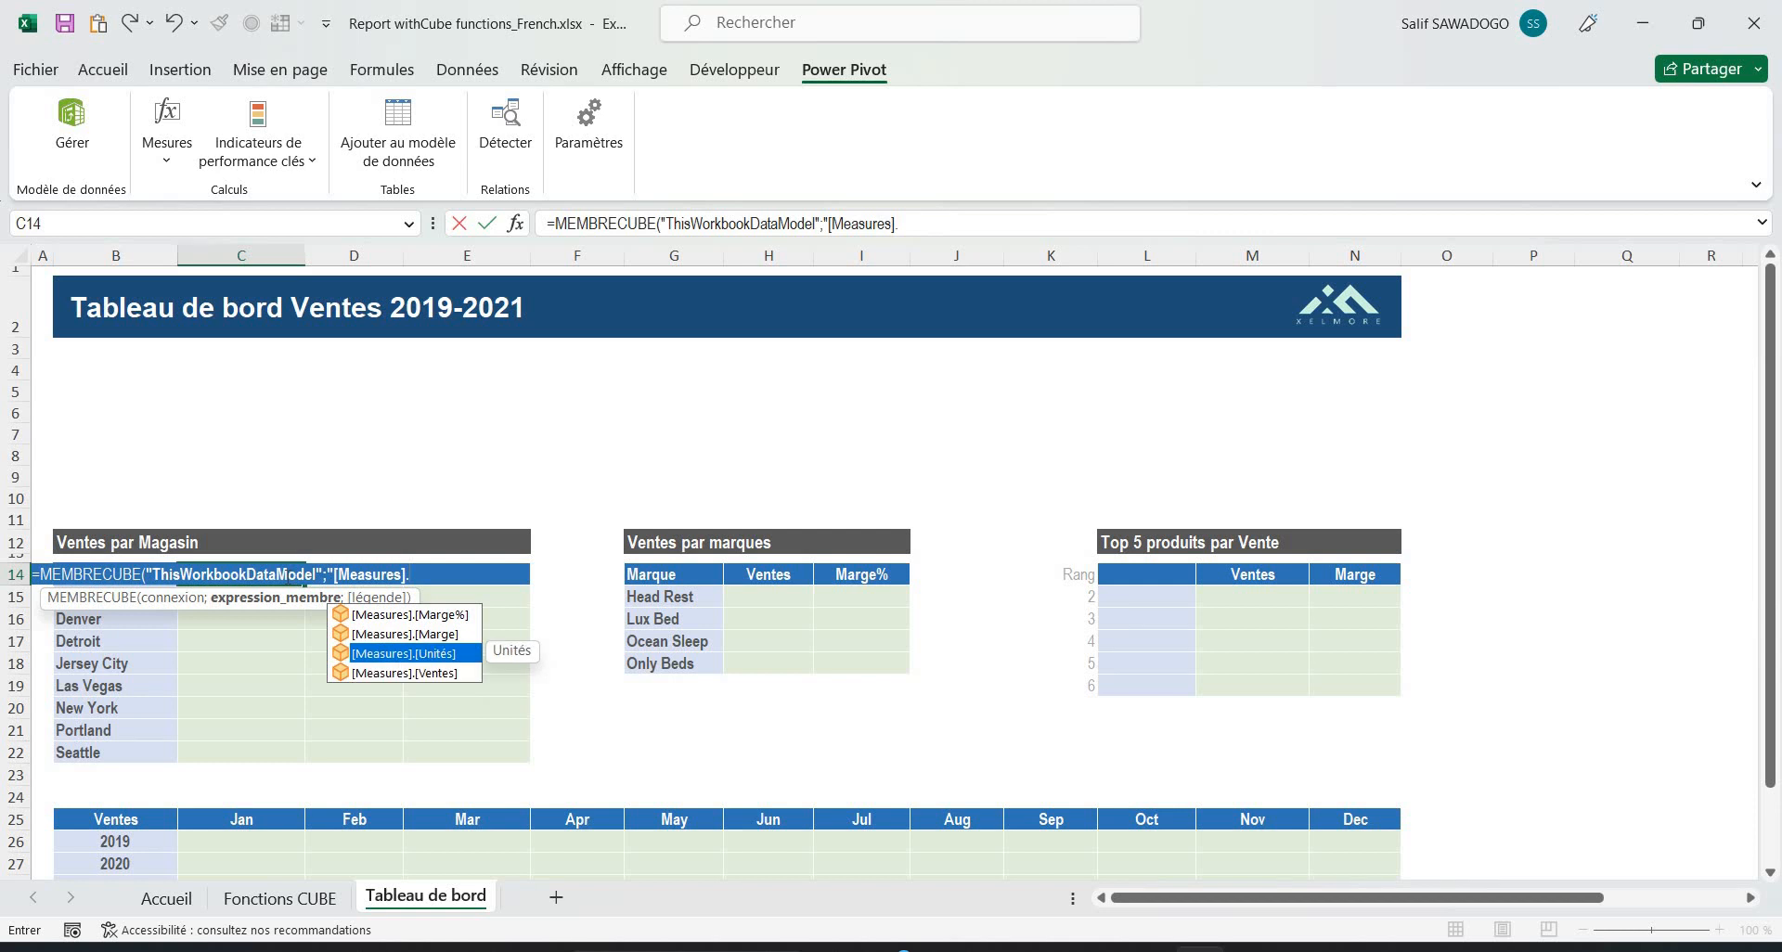
{"action": "key", "text": "Down"}
{"action": "key", "text": "Up"}
{"action": "key", "text": "Up"}
{"action": "key", "text": "Up"}
{"action": "key", "text": "Down"}
{"action": "key", "text": "Down"}
{"action": "key", "text": "Down"}
{"action": "key", "text": "Up"}
{"action": "key", "text": "Tab"}
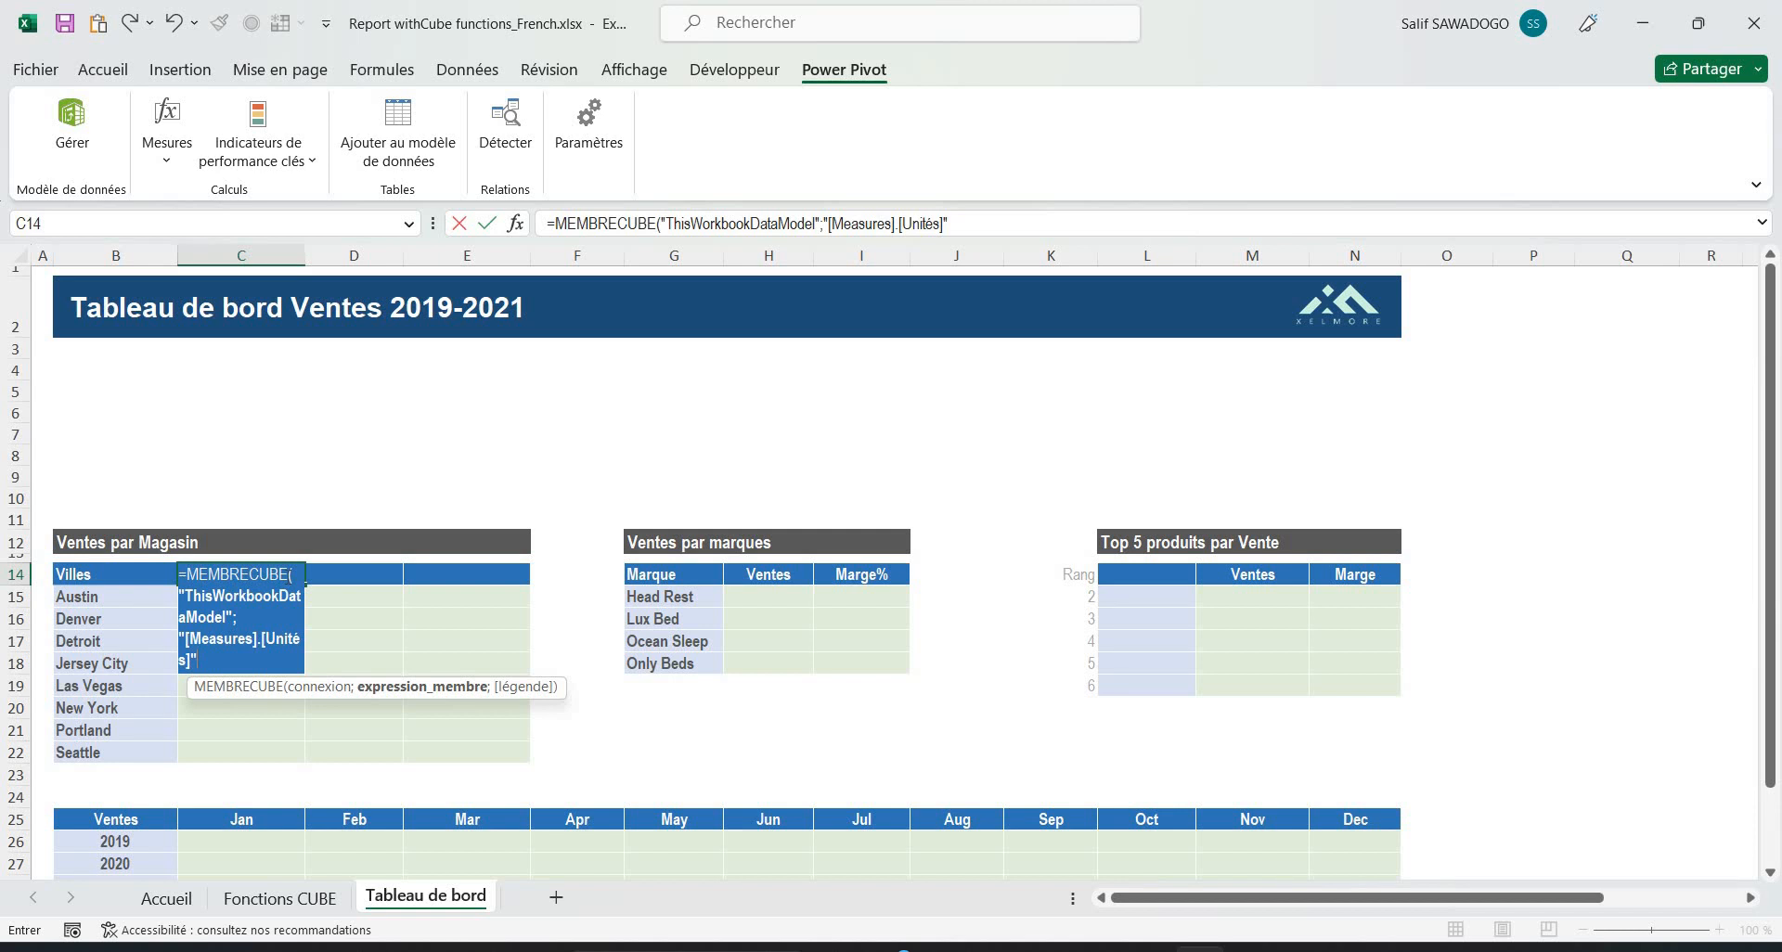
{"action": "type", "text": ";"}
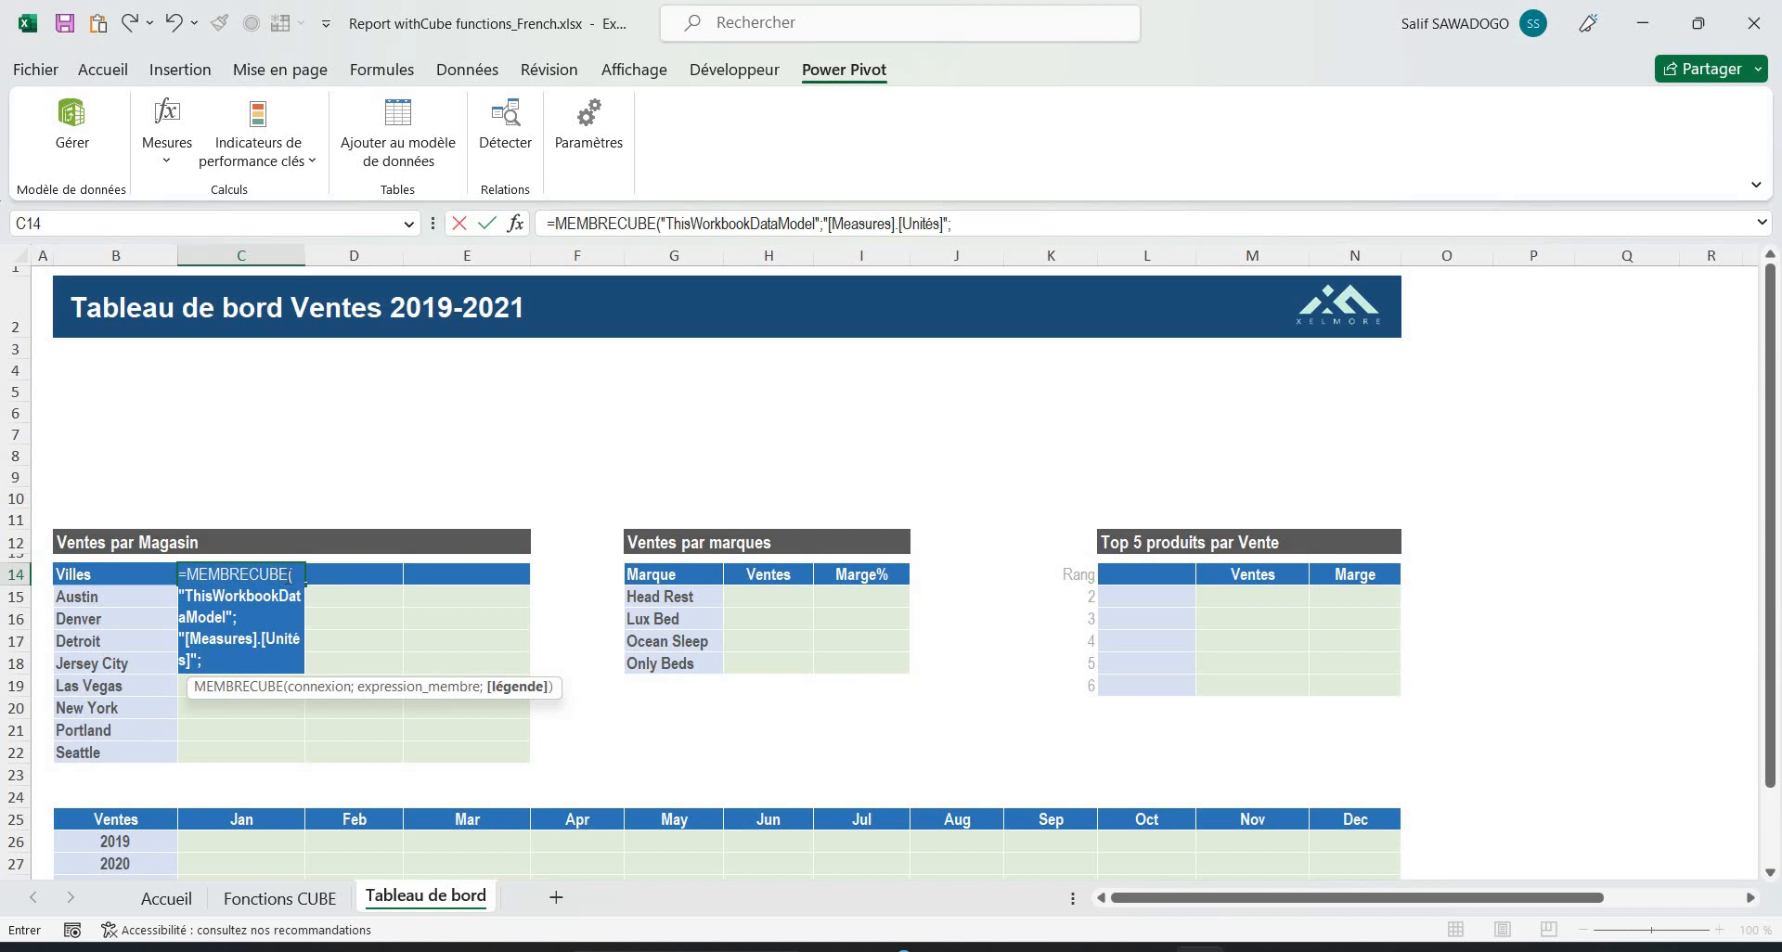
{"action": "key", "text": "BackSpace"}
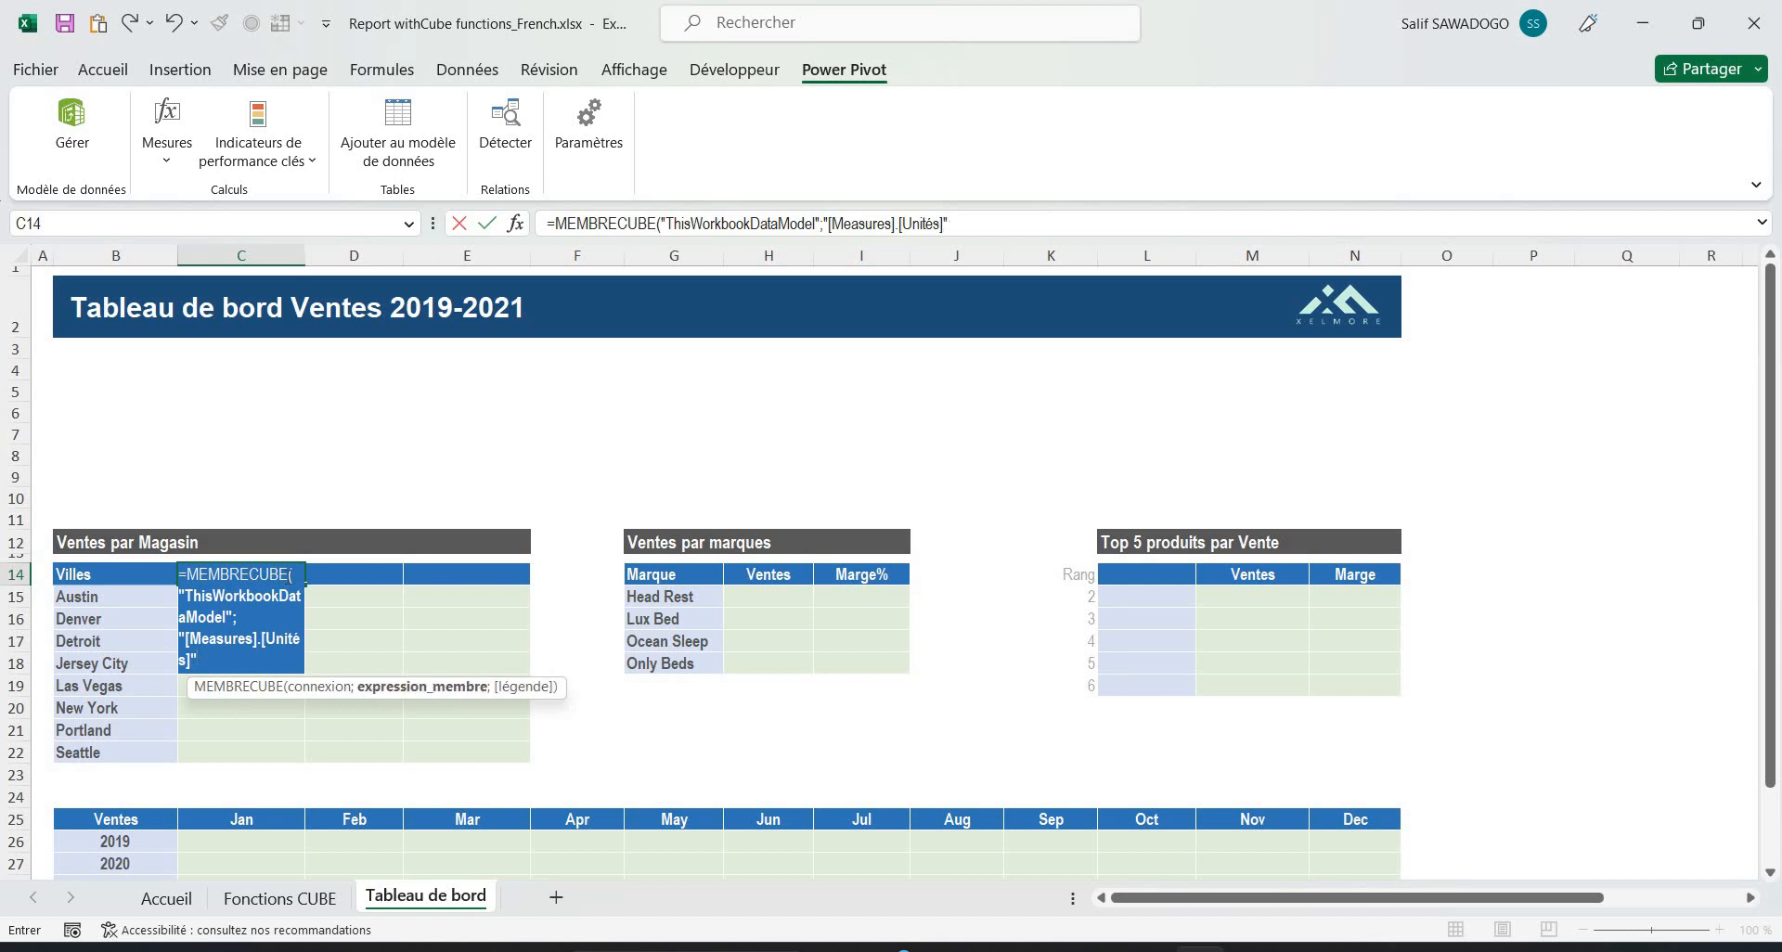
{"action": "type", "text": ")"}
{"action": "key", "text": "Return"}
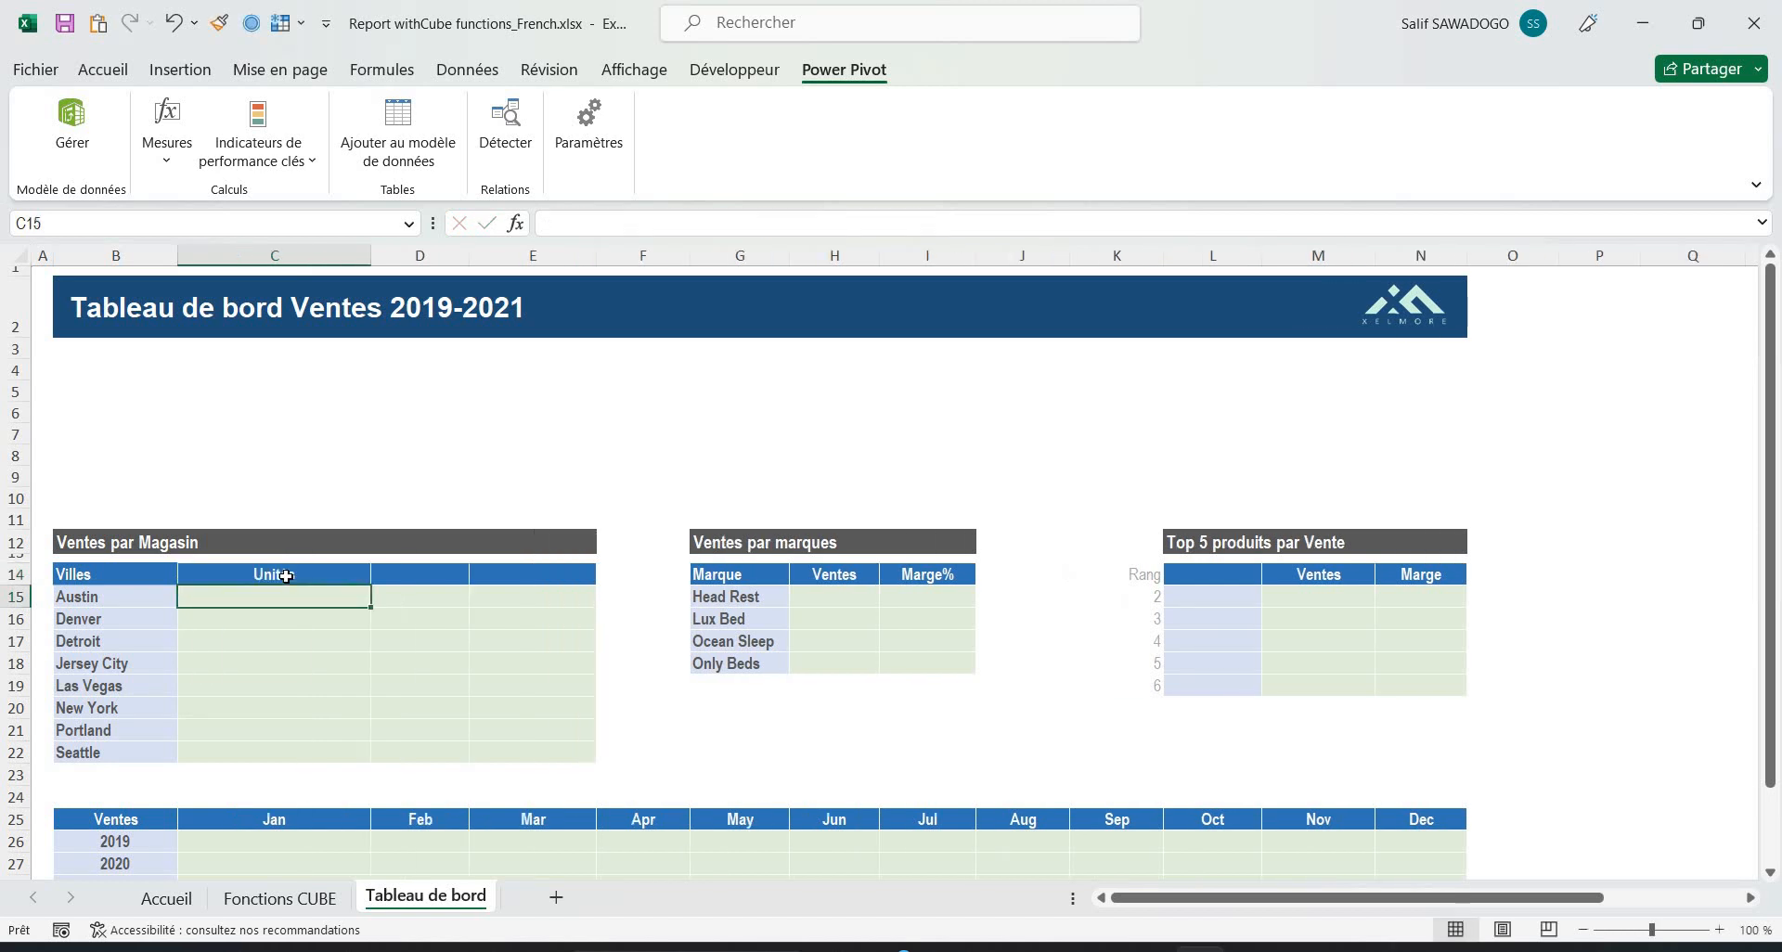
Step: Copy the MEMBRECUBE formula from C14 into the header cells D14 and E14
{"action": "left_click", "coordinate": [286, 576]}
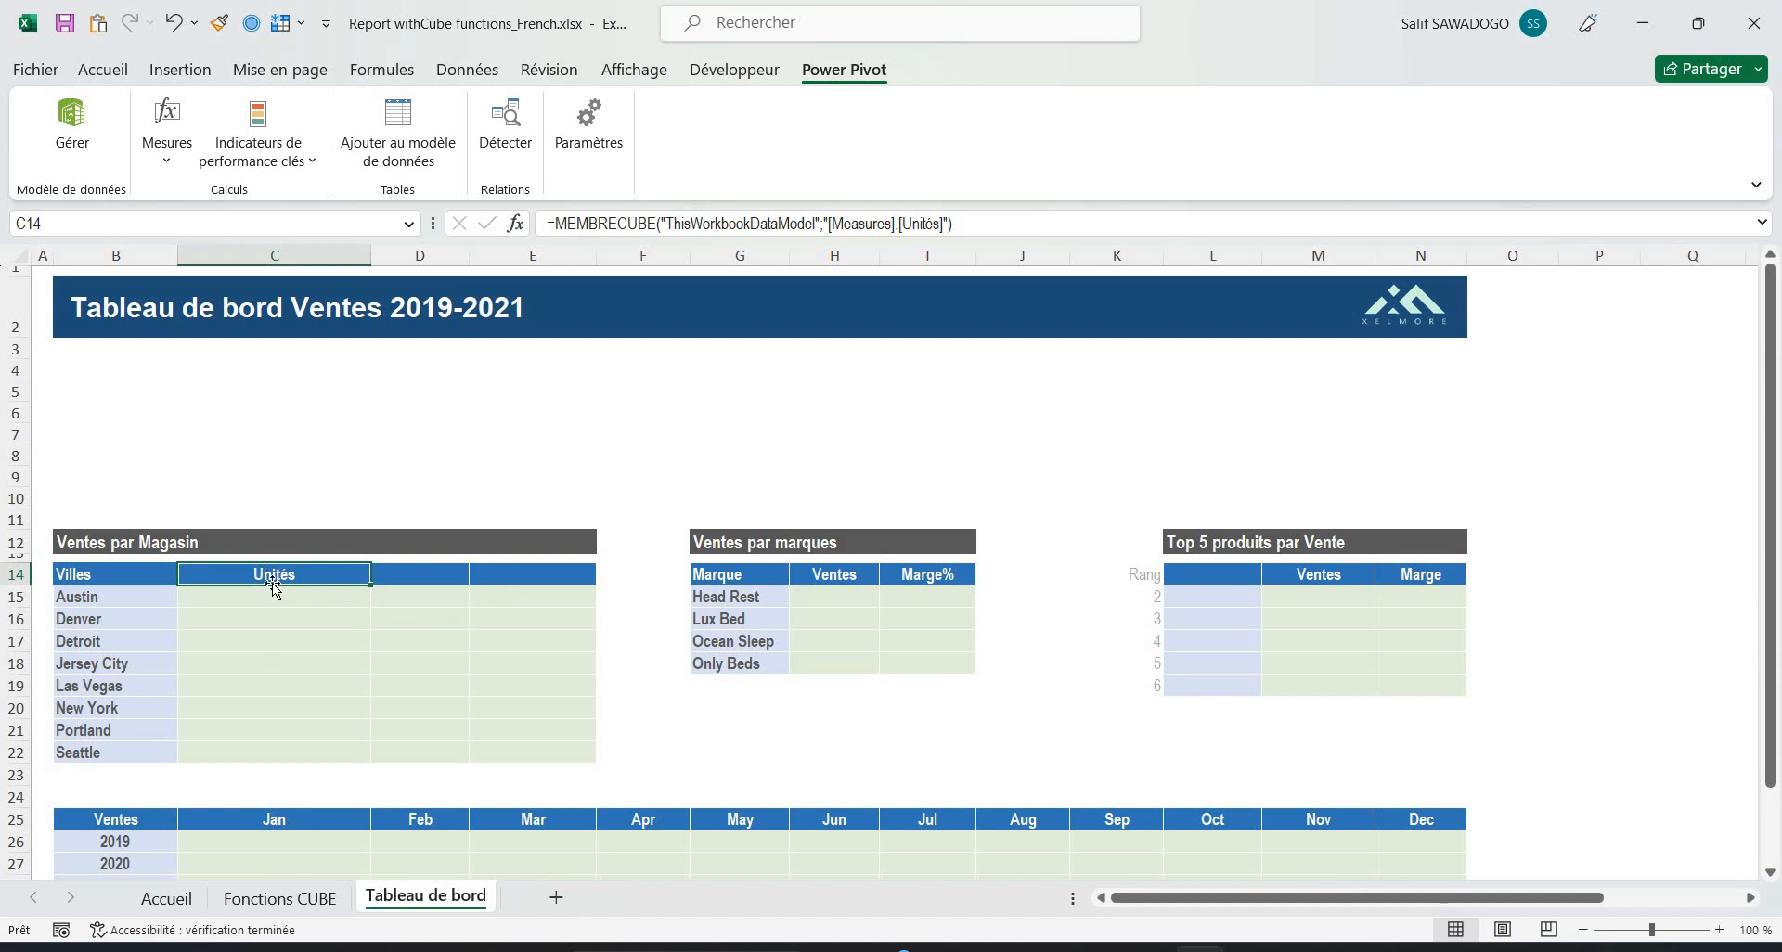
{"action": "left_click", "coordinate": [431, 571]}
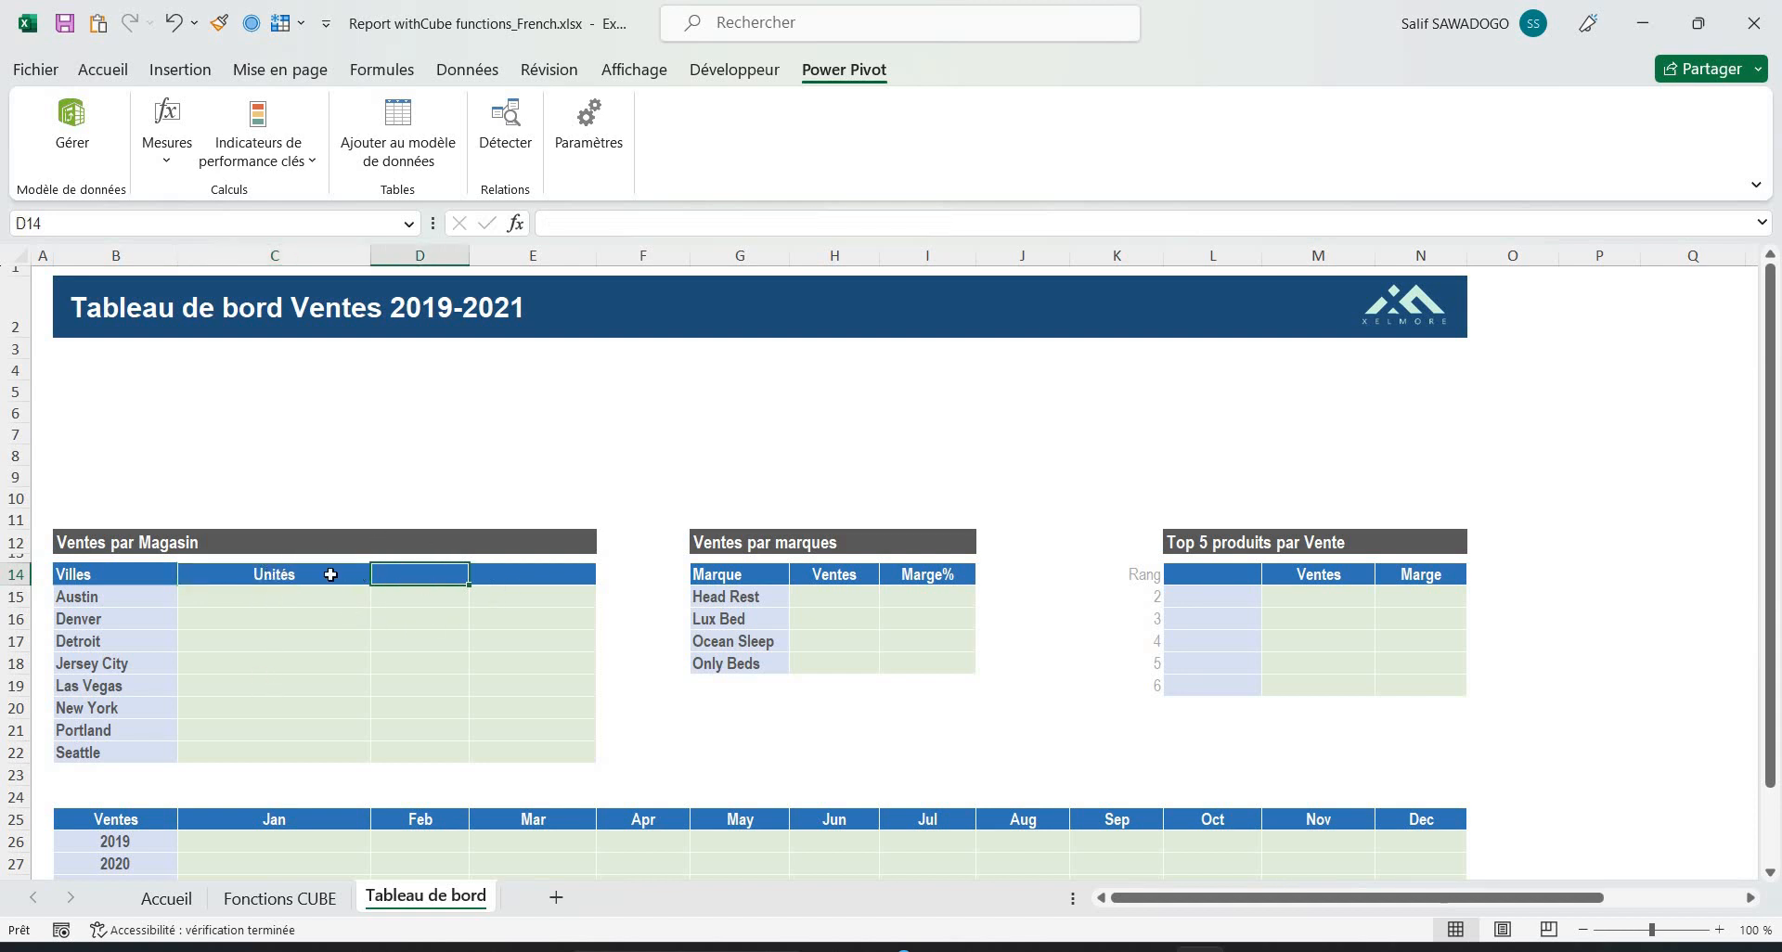
{"action": "left_click", "coordinate": [336, 575]}
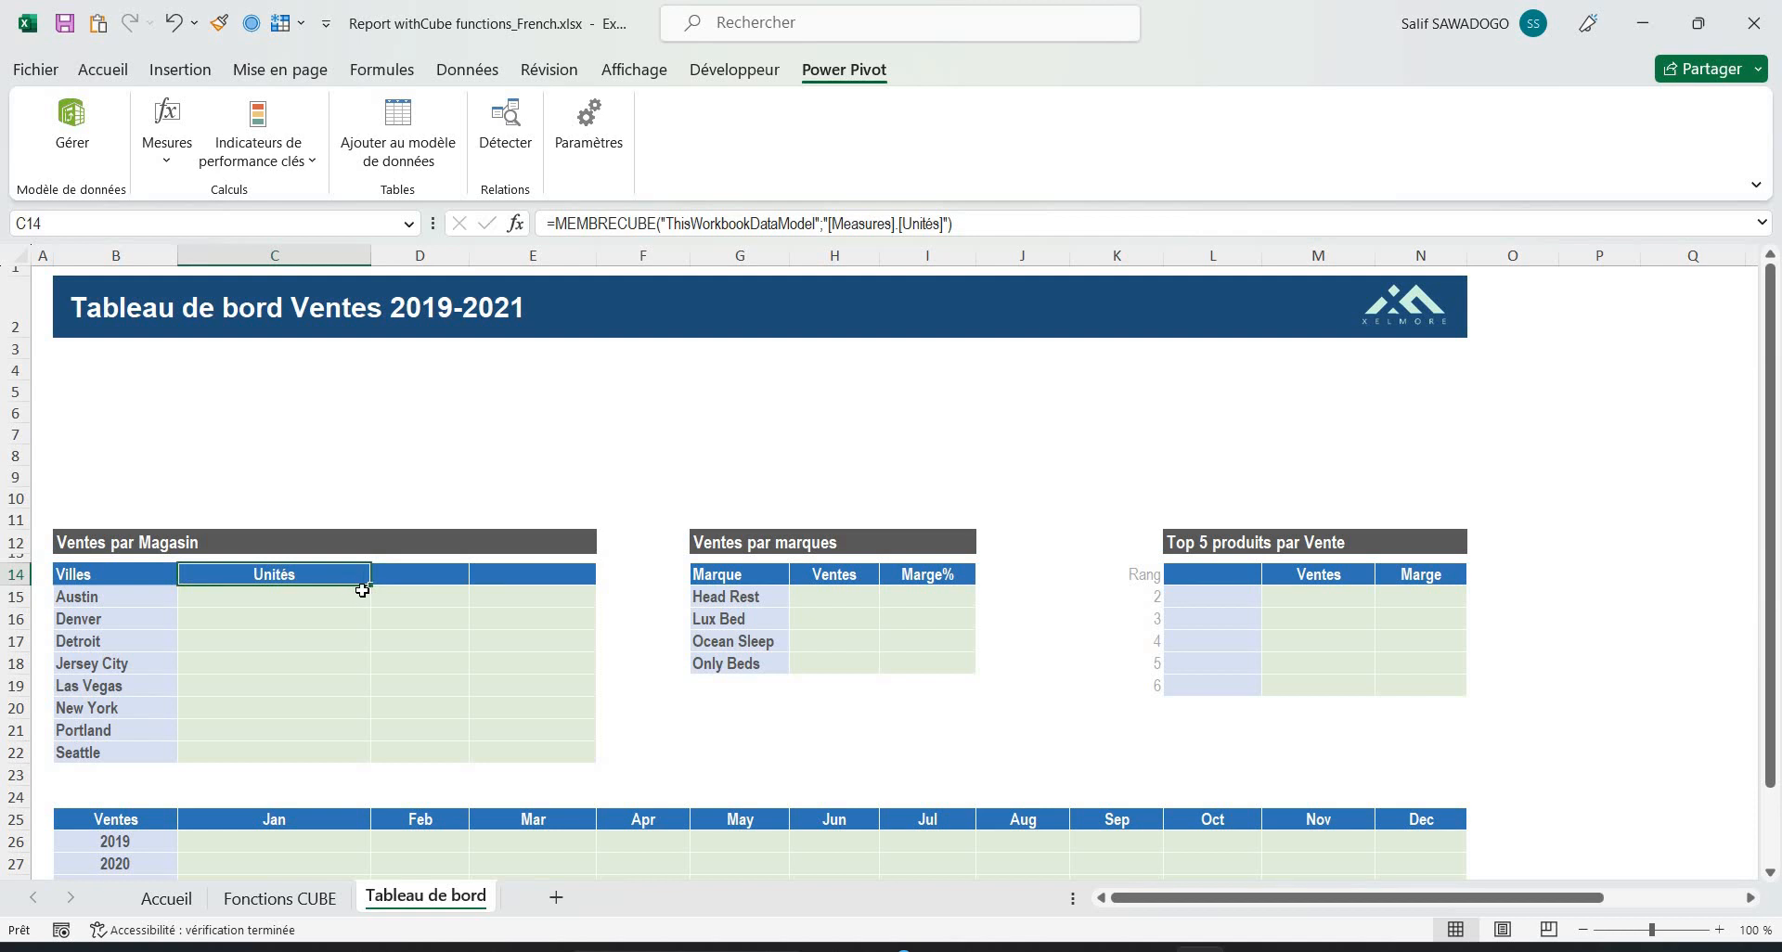
{"action": "key", "text": "ctrl+c"}
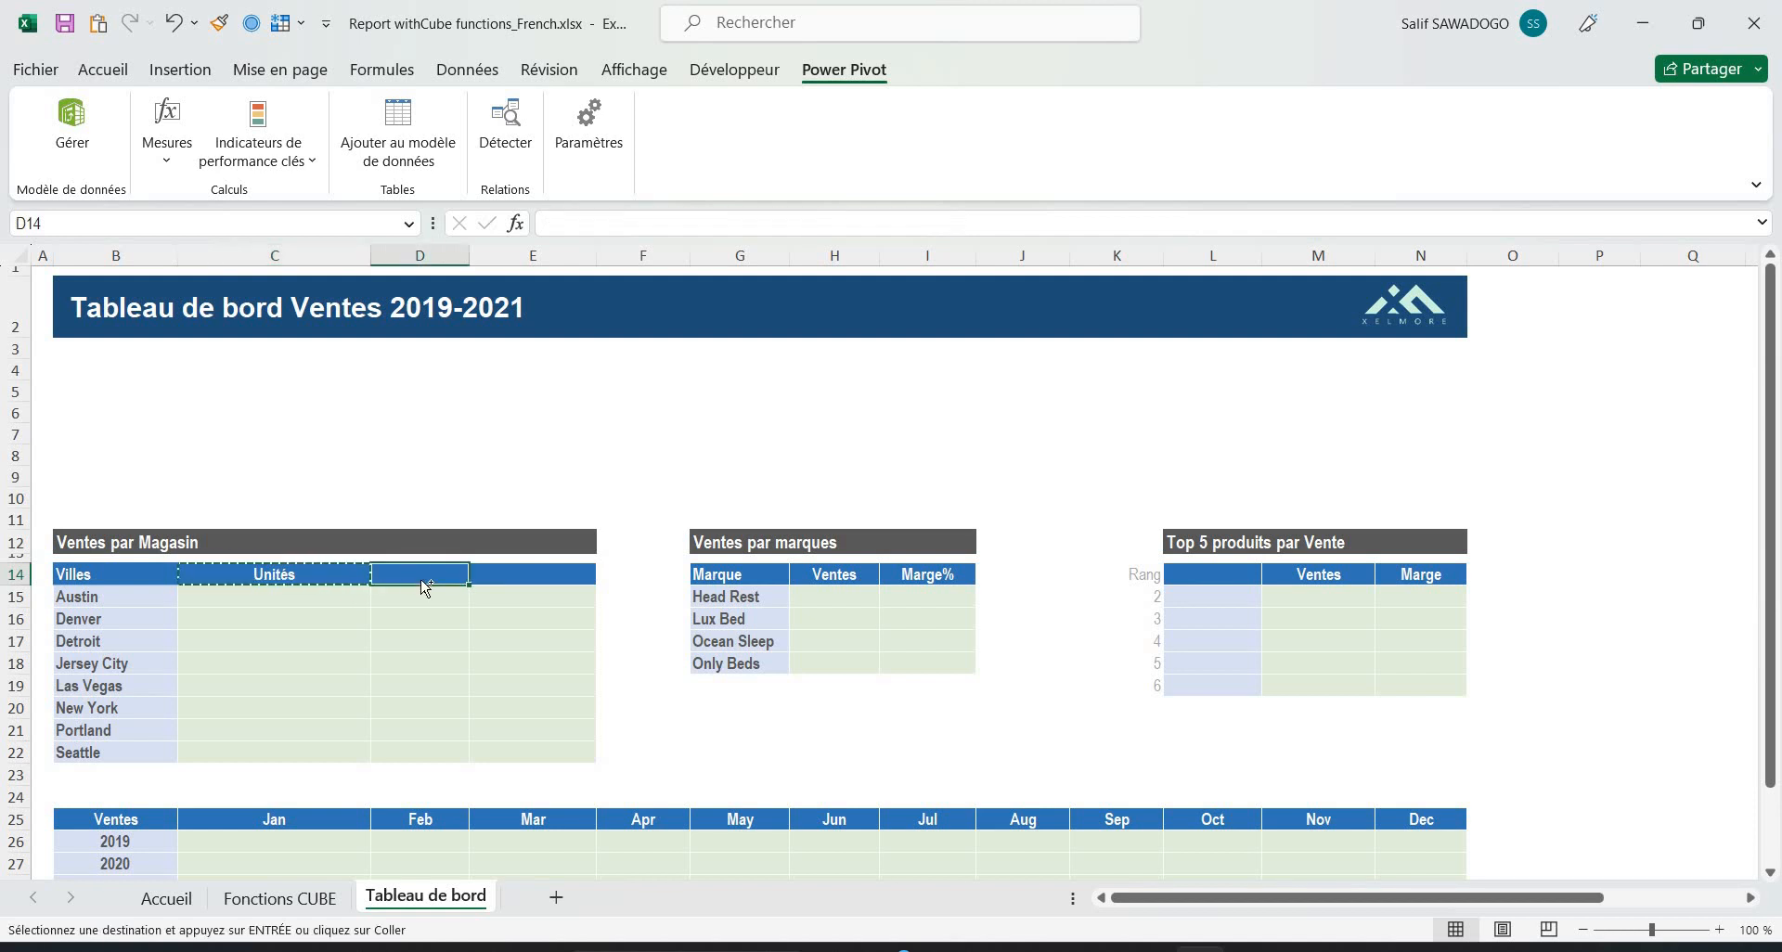
{"action": "key", "text": "ctrl+v"}
{"action": "left_click", "coordinate": [527, 573]}
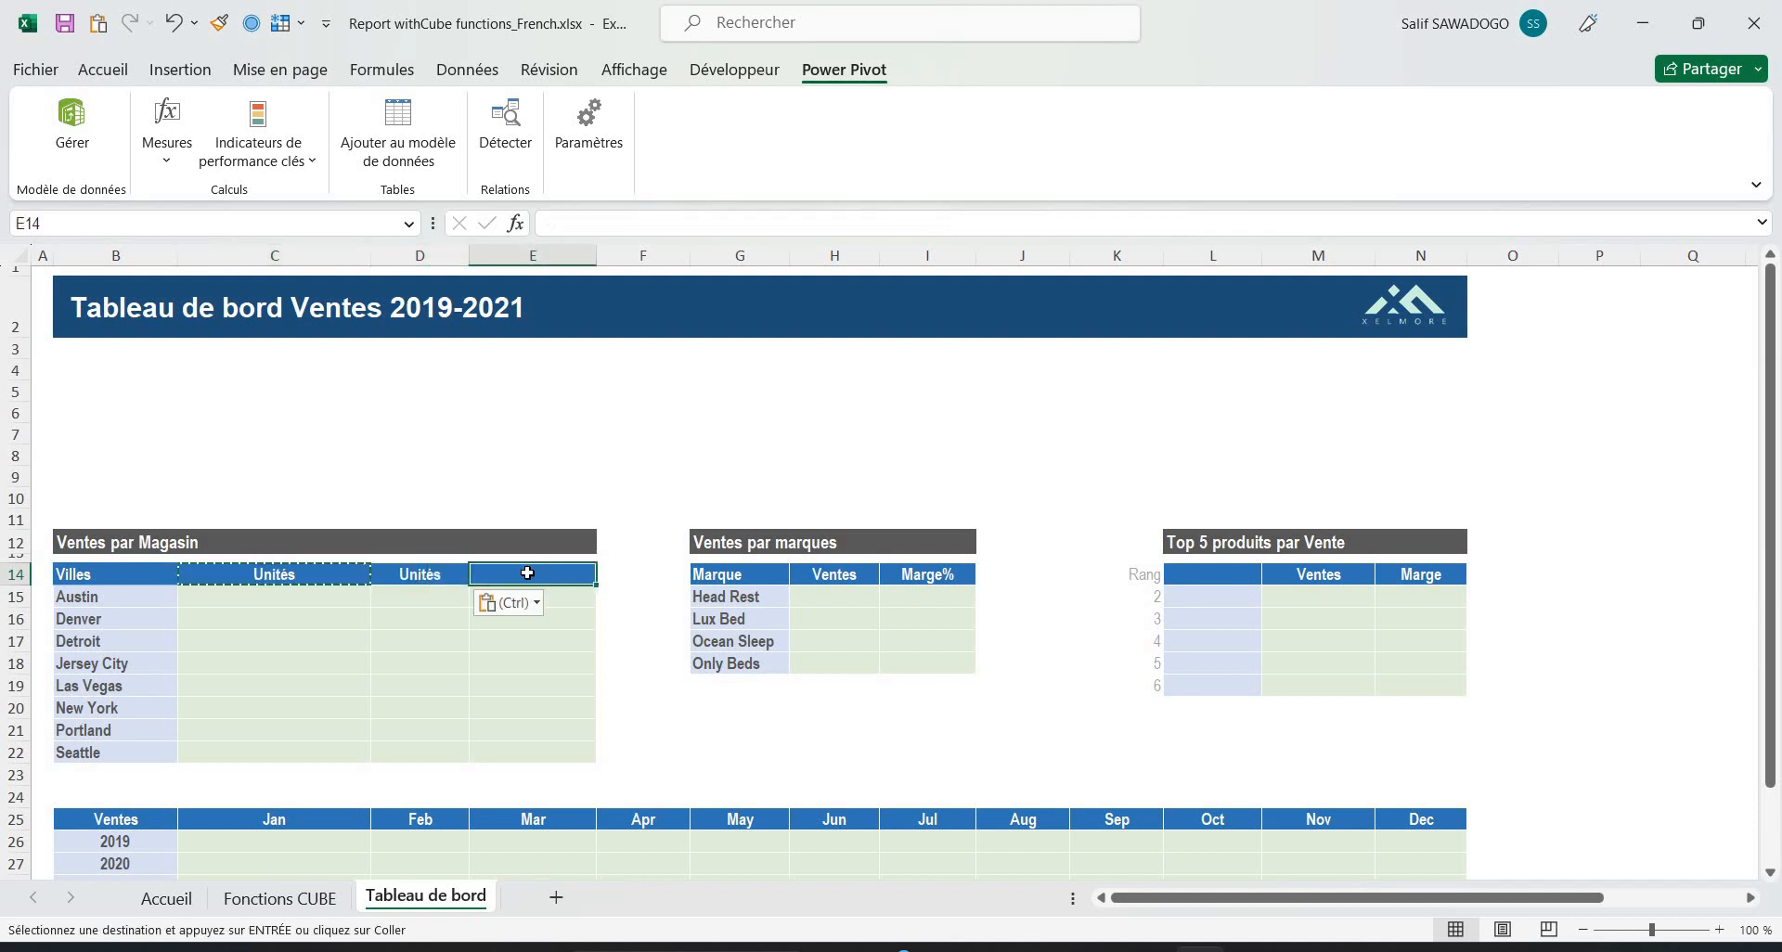
{"action": "key", "text": "ctrl+v"}
{"action": "left_click", "coordinate": [440, 572]}
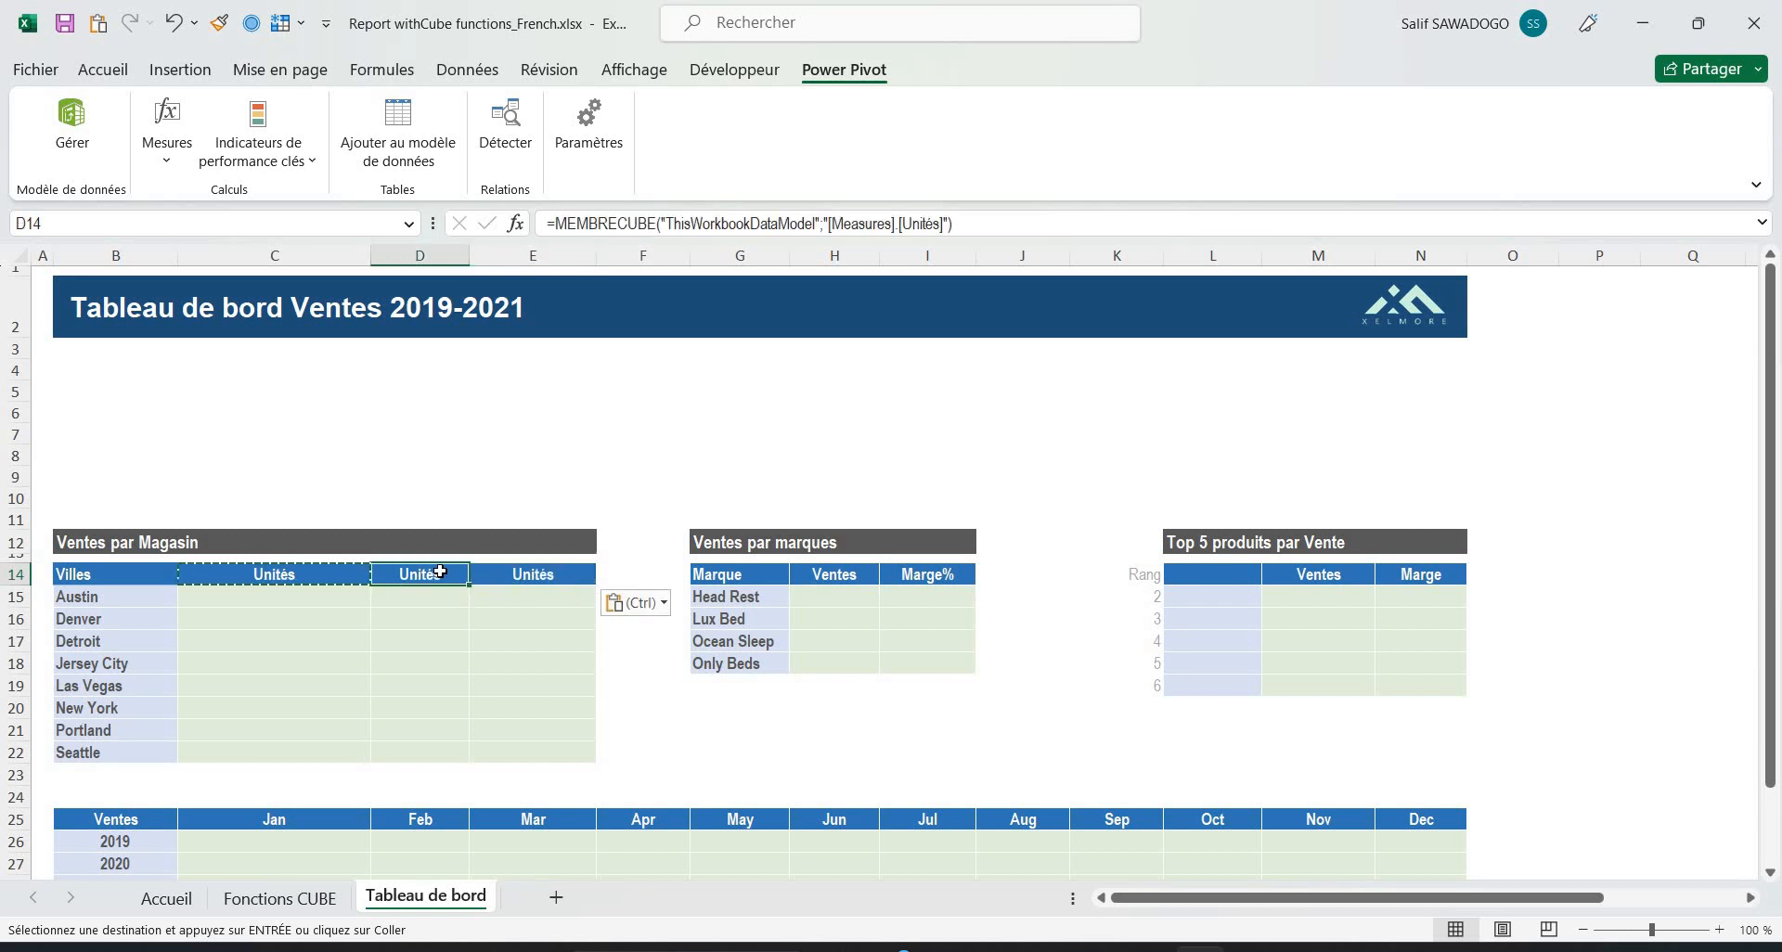
{"action": "key", "text": "Escape"}
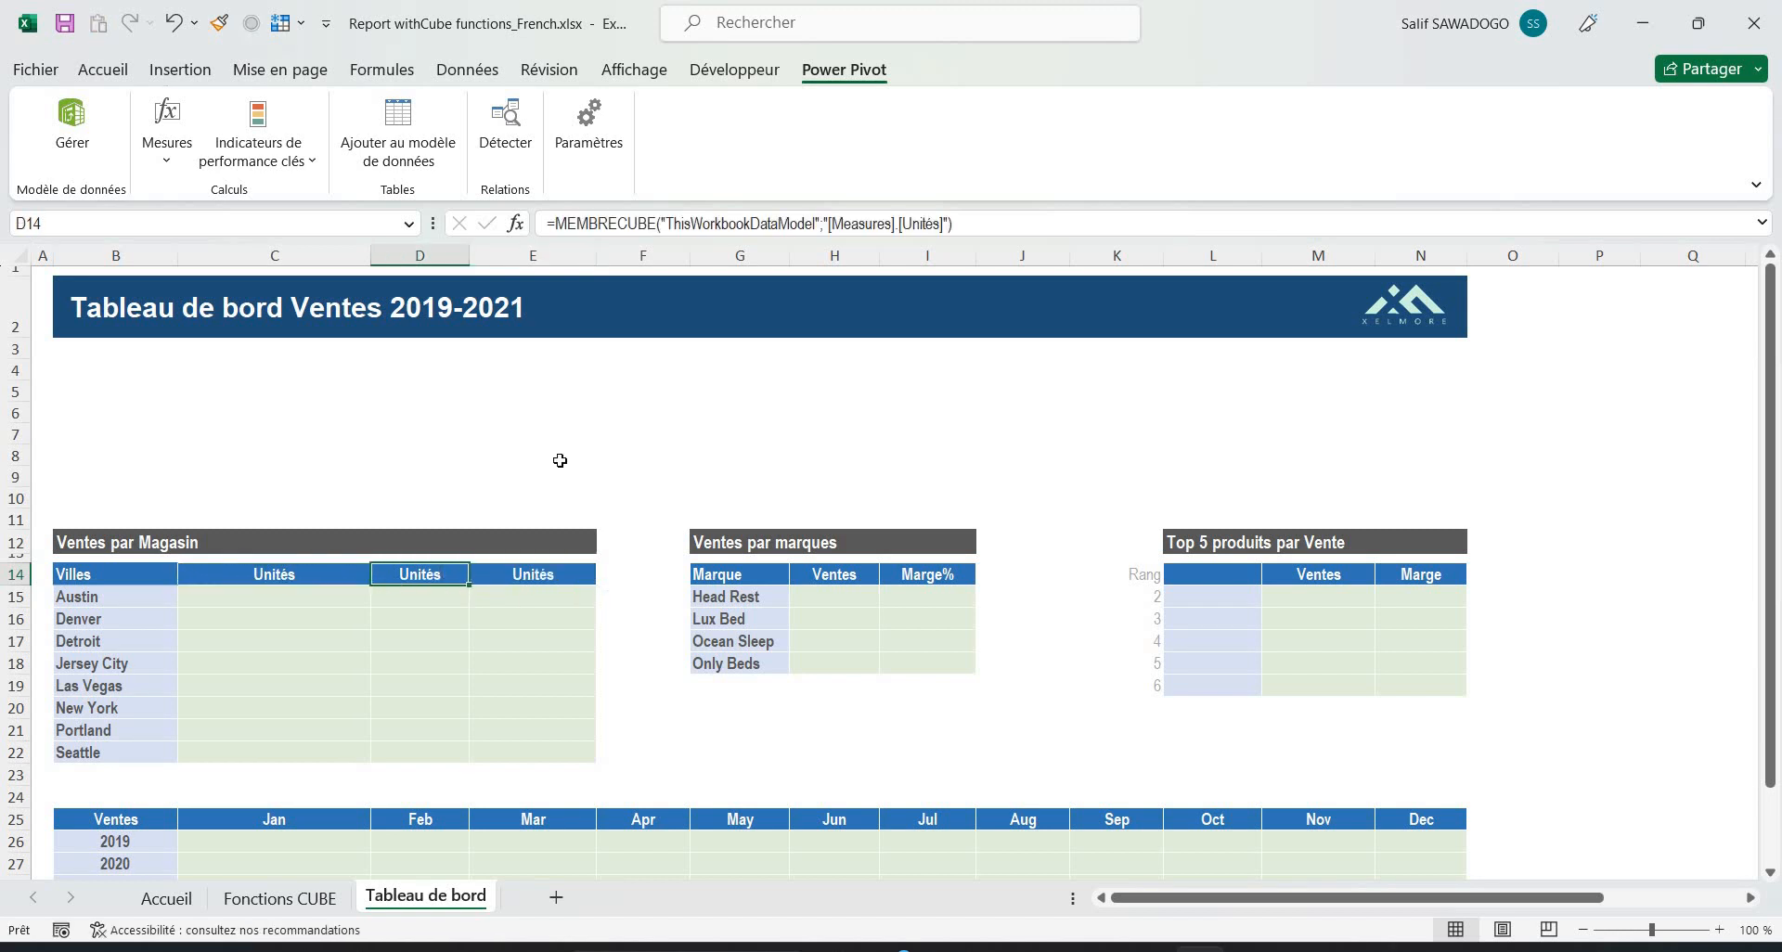
Step: Clear the Unités measure name from the D14 header formula, leaving empty brackets after [Measures]
{"action": "key", "text": "F2"}
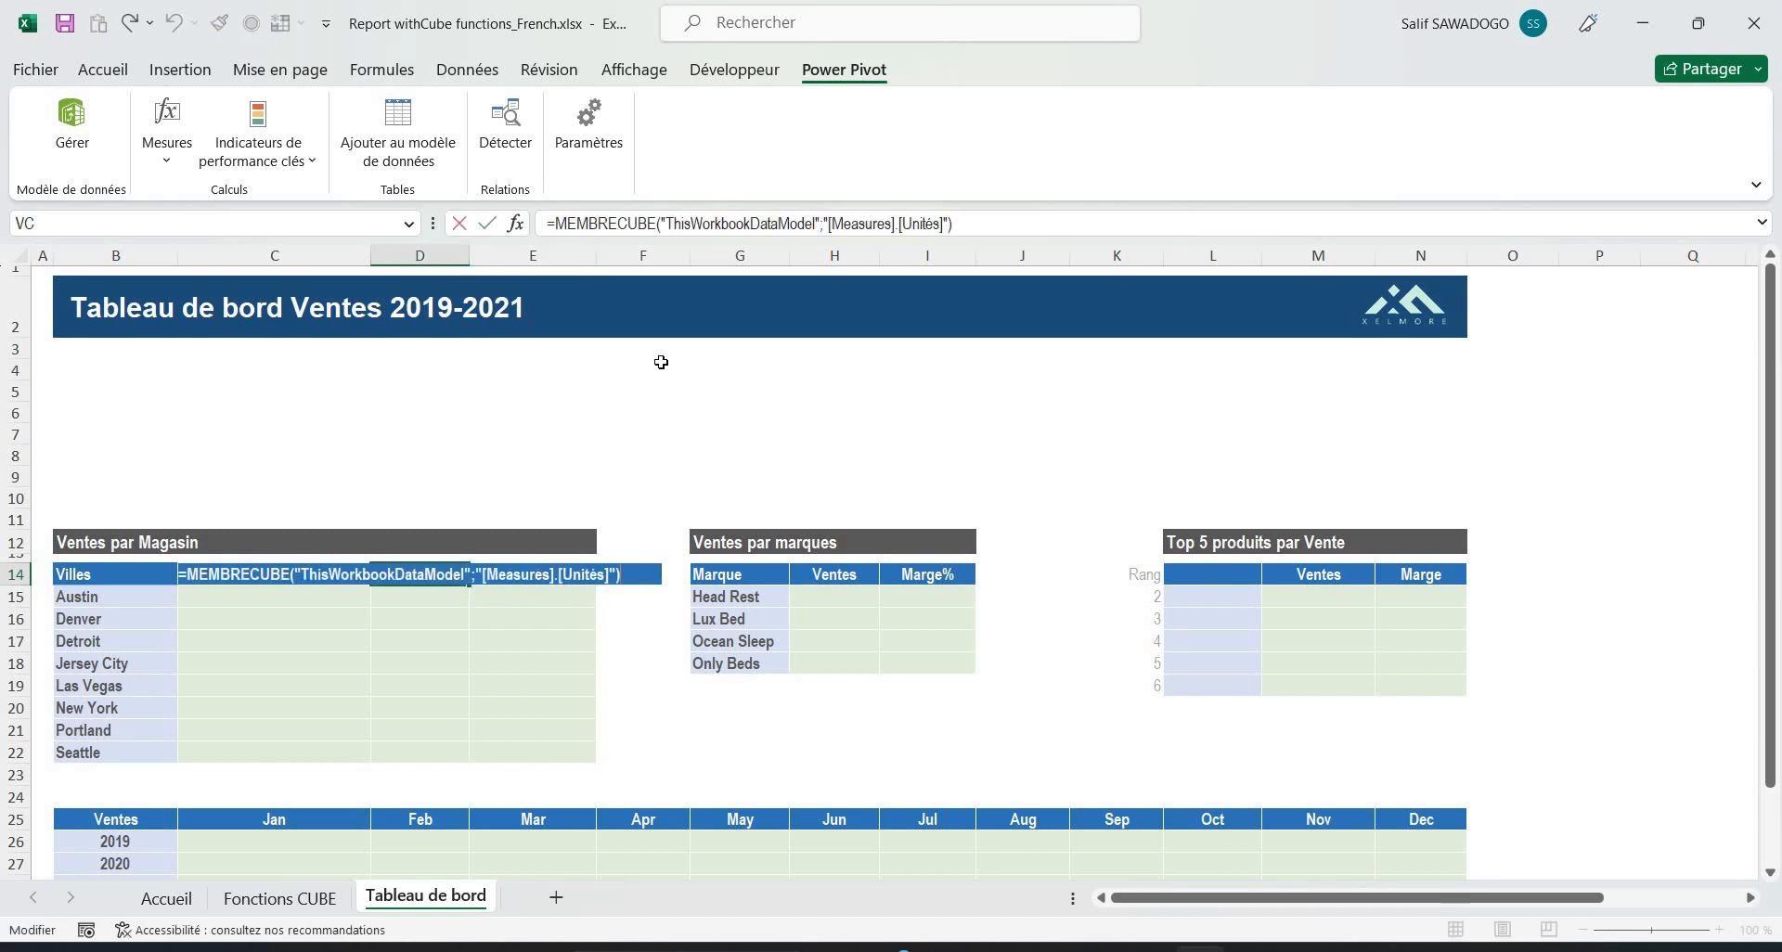
{"action": "left_click", "coordinate": [942, 223]}
{"action": "key", "text": "BackSpace"}
{"action": "key", "text": "BackSpace"}
{"action": "key", "text": "BackSpace"}
{"action": "key", "text": "BackSpace"}
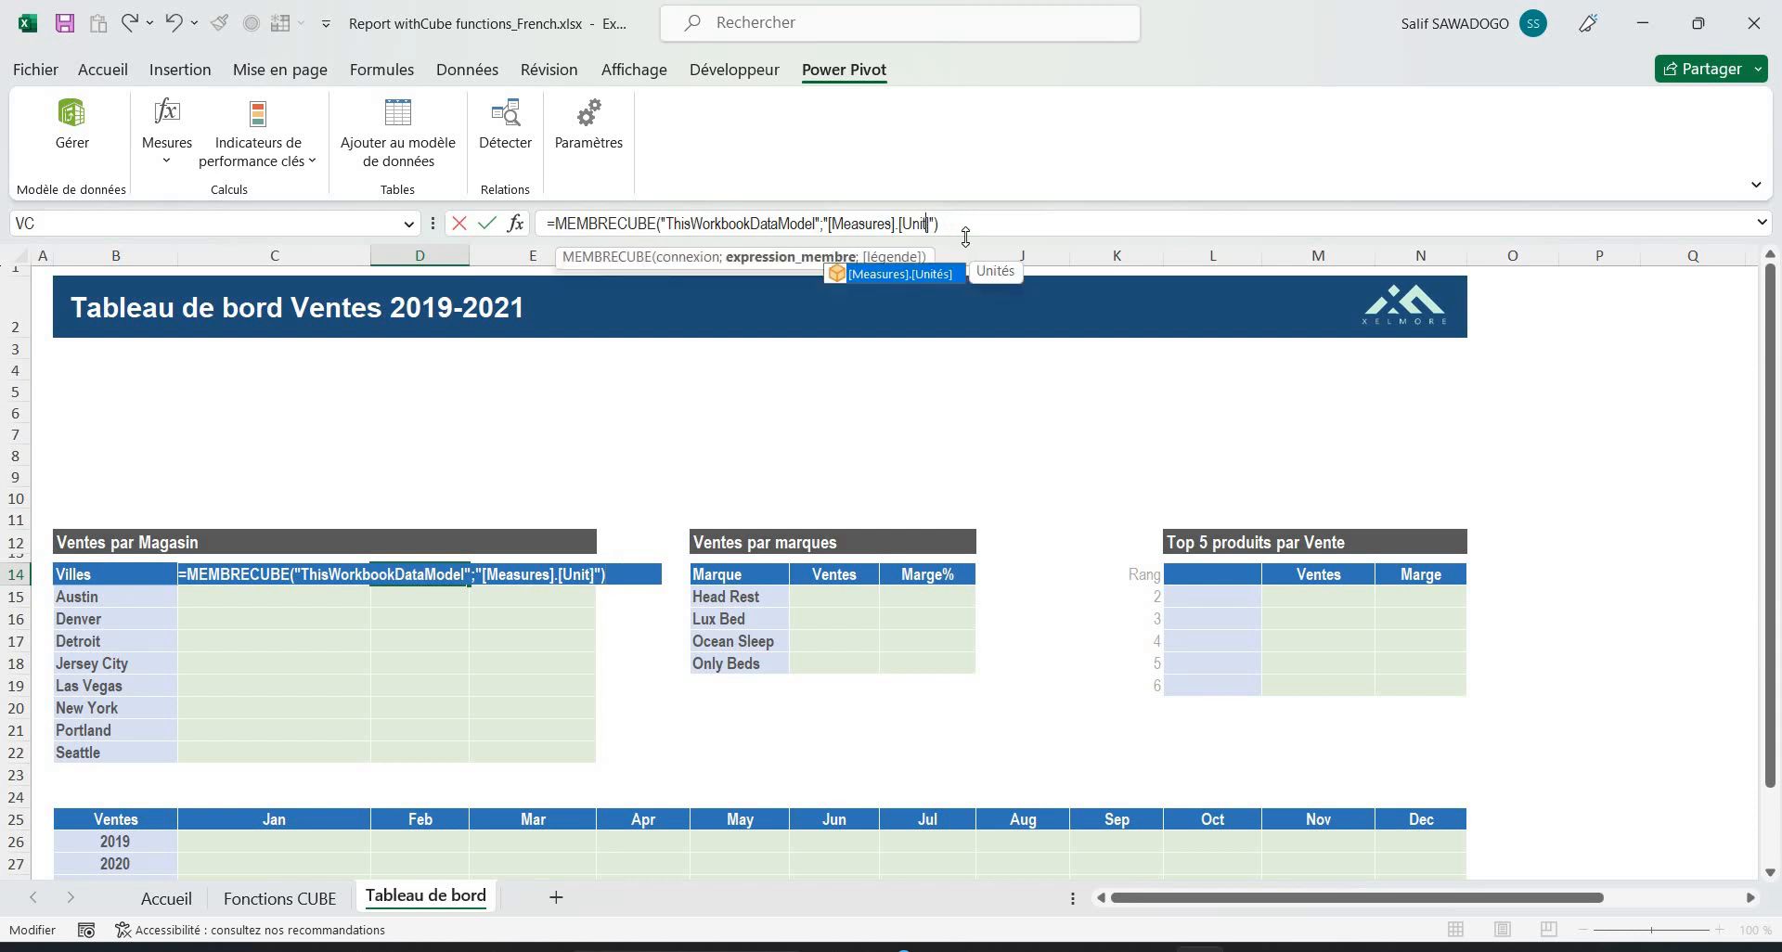
{"action": "key", "text": "BackSpace"}
{"action": "key", "text": "BackSpace"}
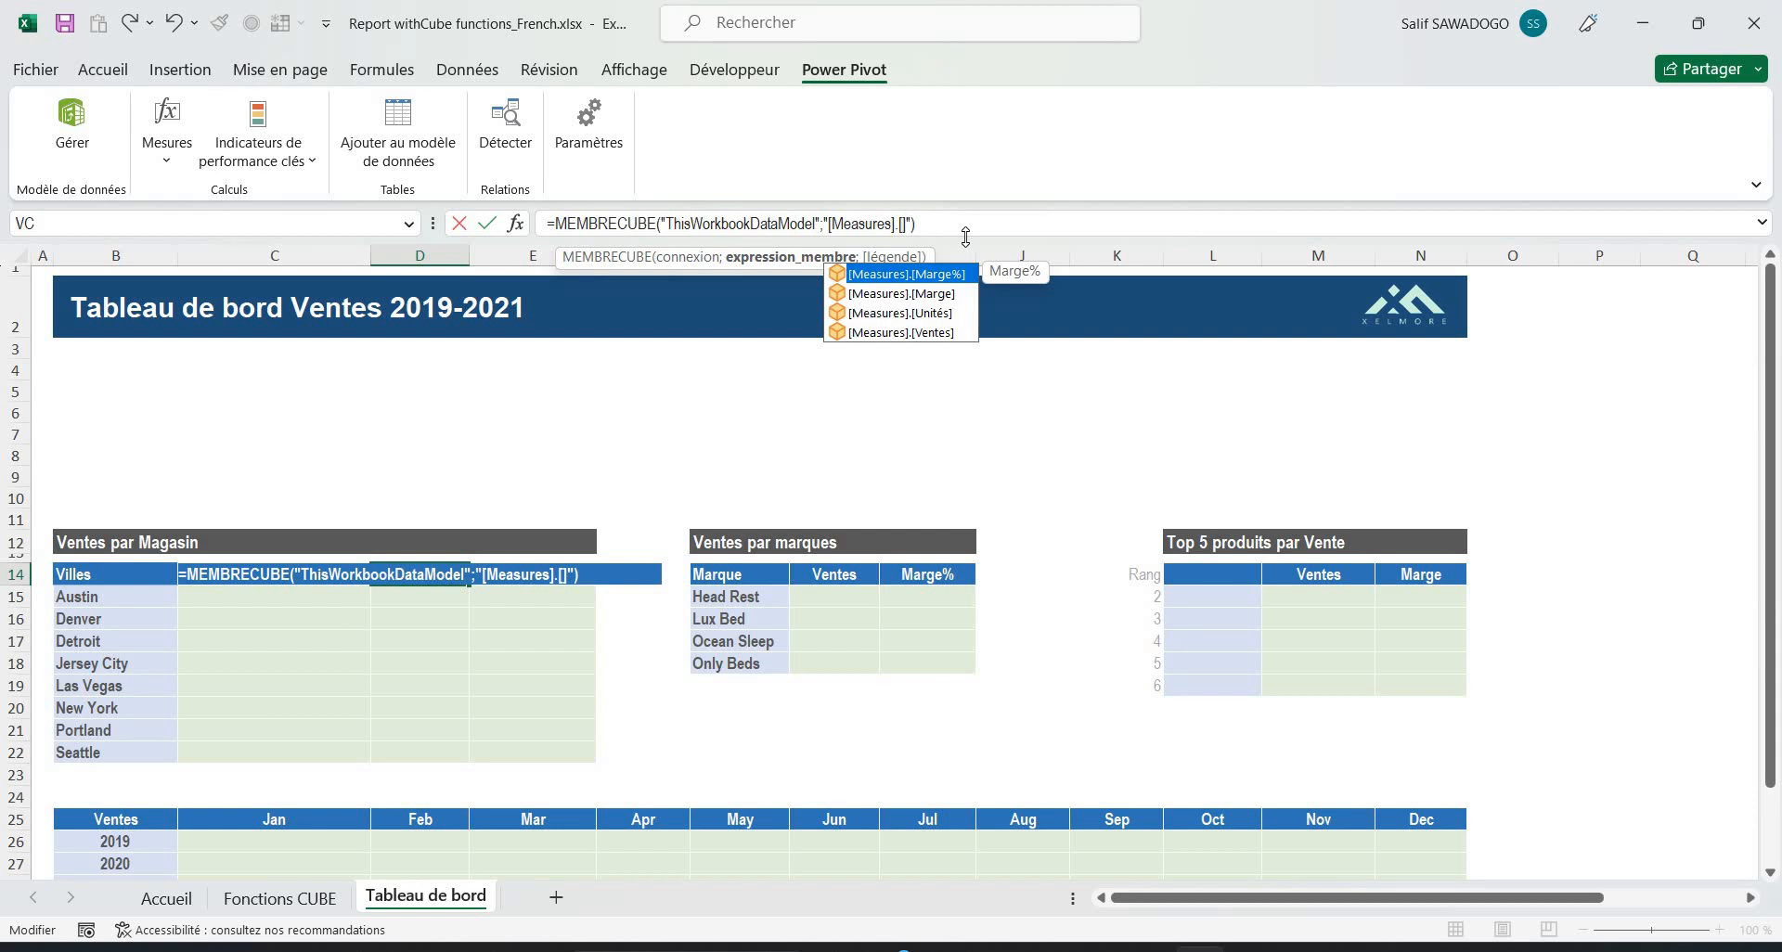
Step: Complete the D14 header formula with the [Measures].[Ventes] measure and enter it
{"action": "key", "text": "Down"}
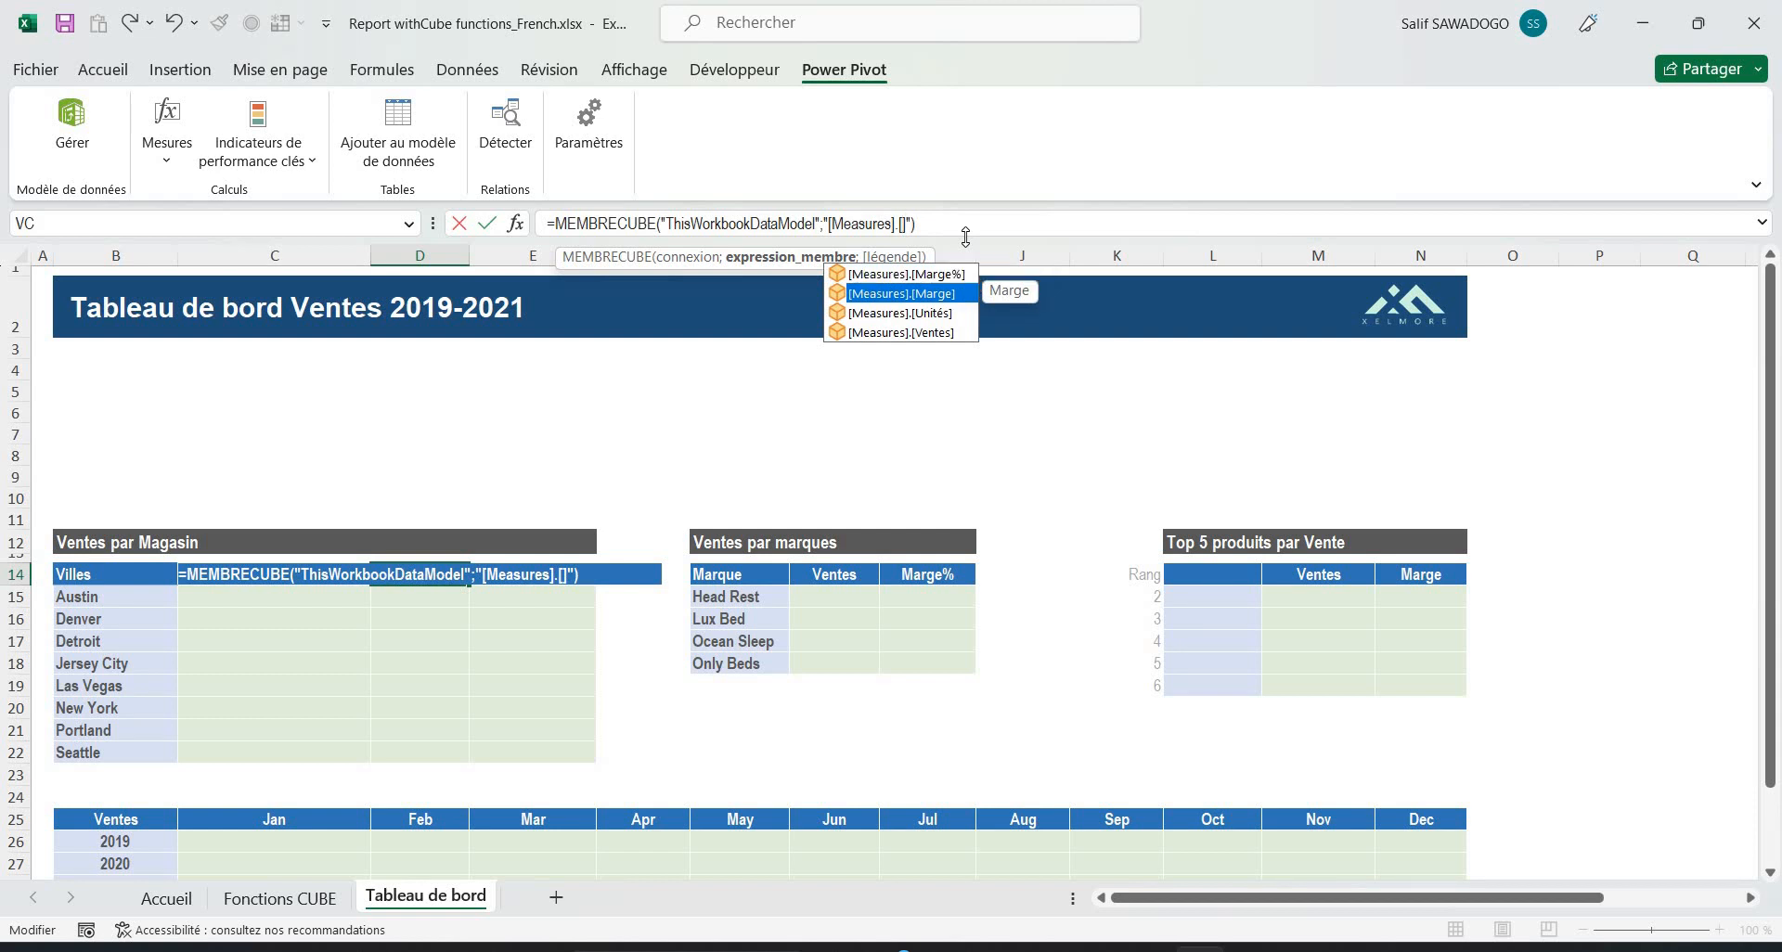
{"action": "key", "text": "Down"}
{"action": "key", "text": "Down"}
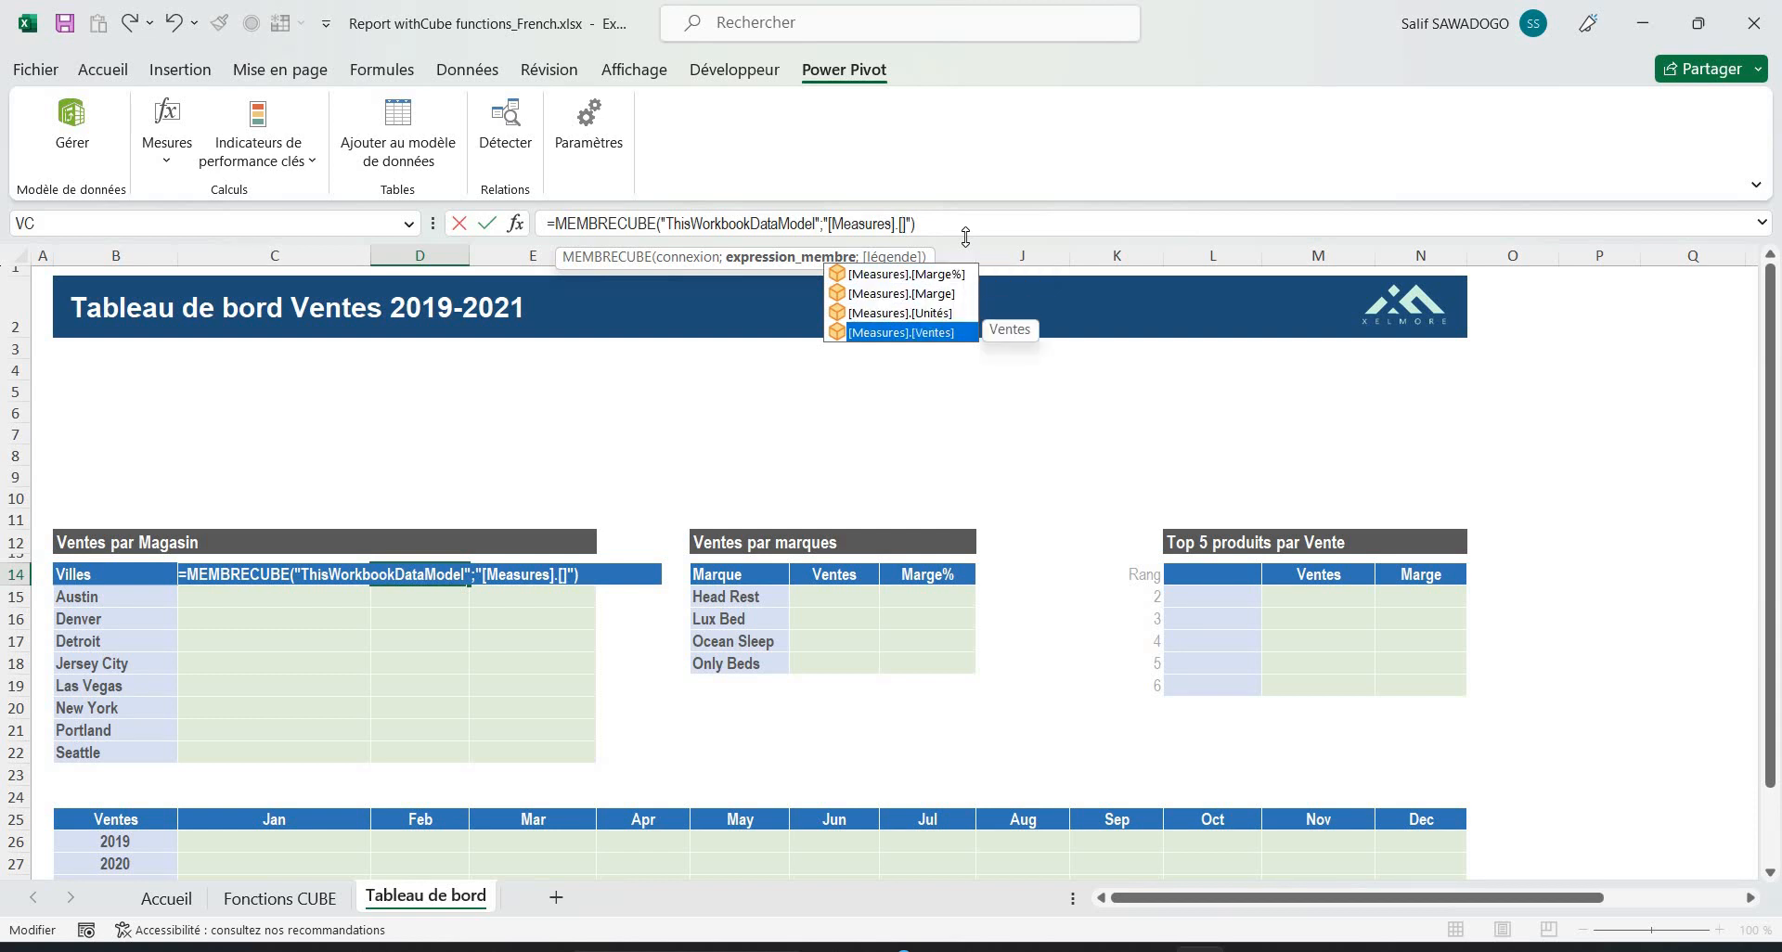
{"action": "key", "text": "Tab"}
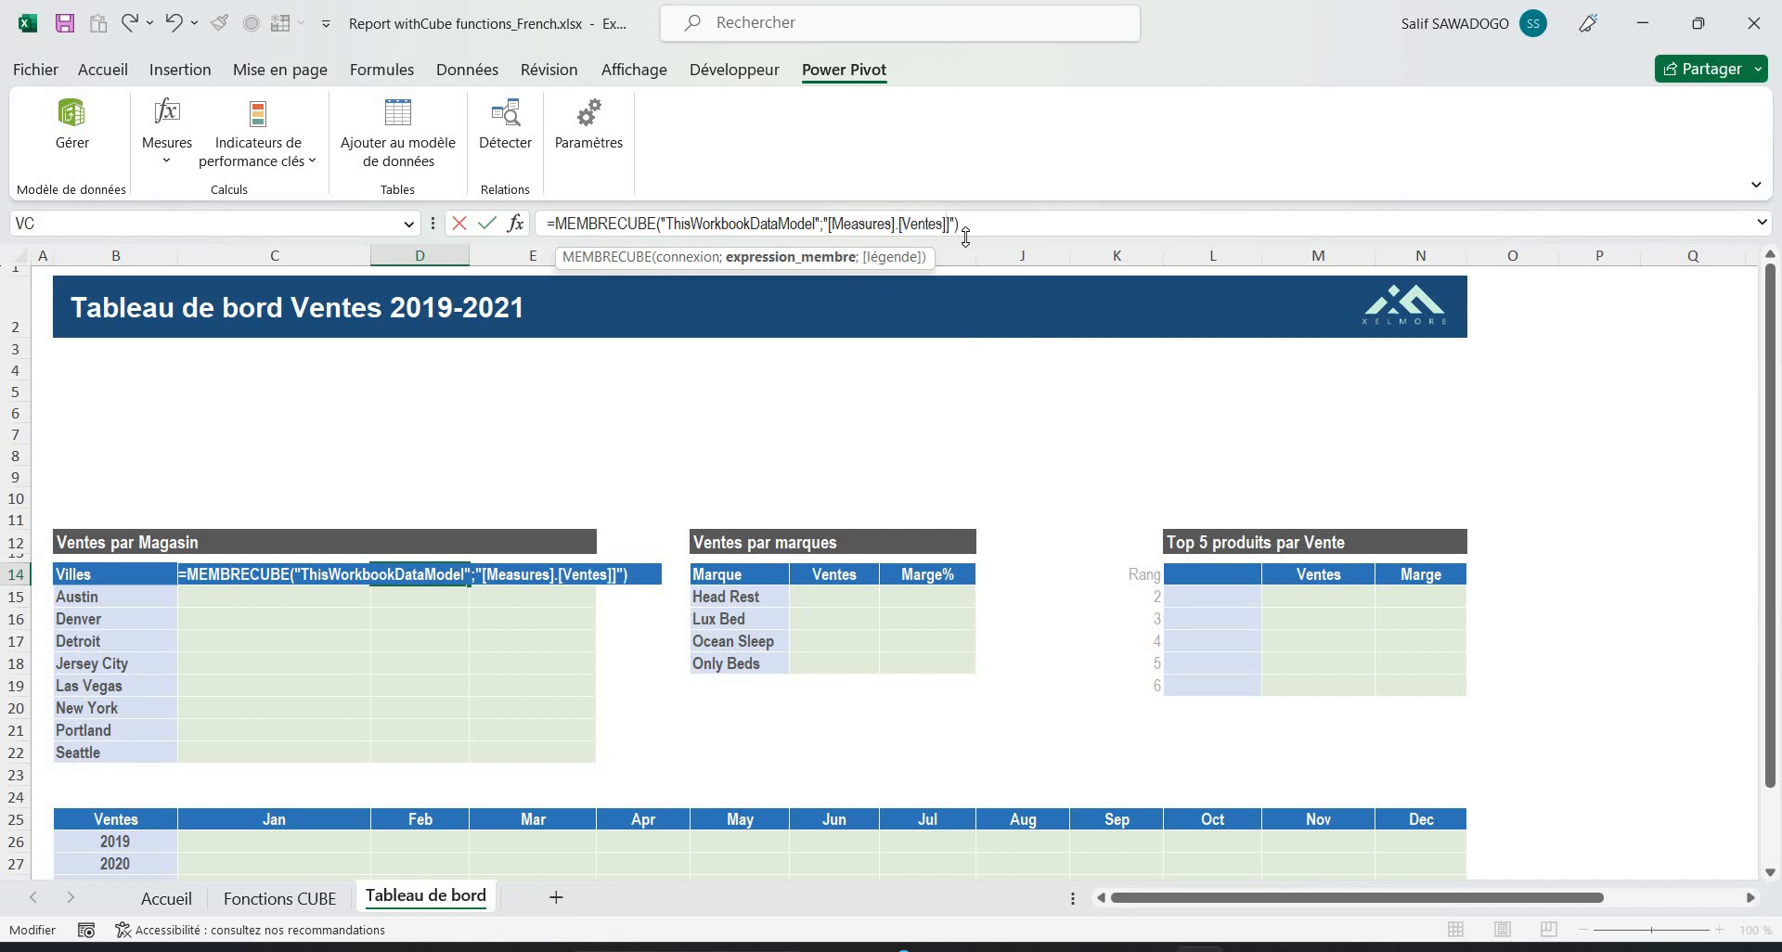
{"action": "key", "text": "Return"}
{"action": "key", "text": "Up"}
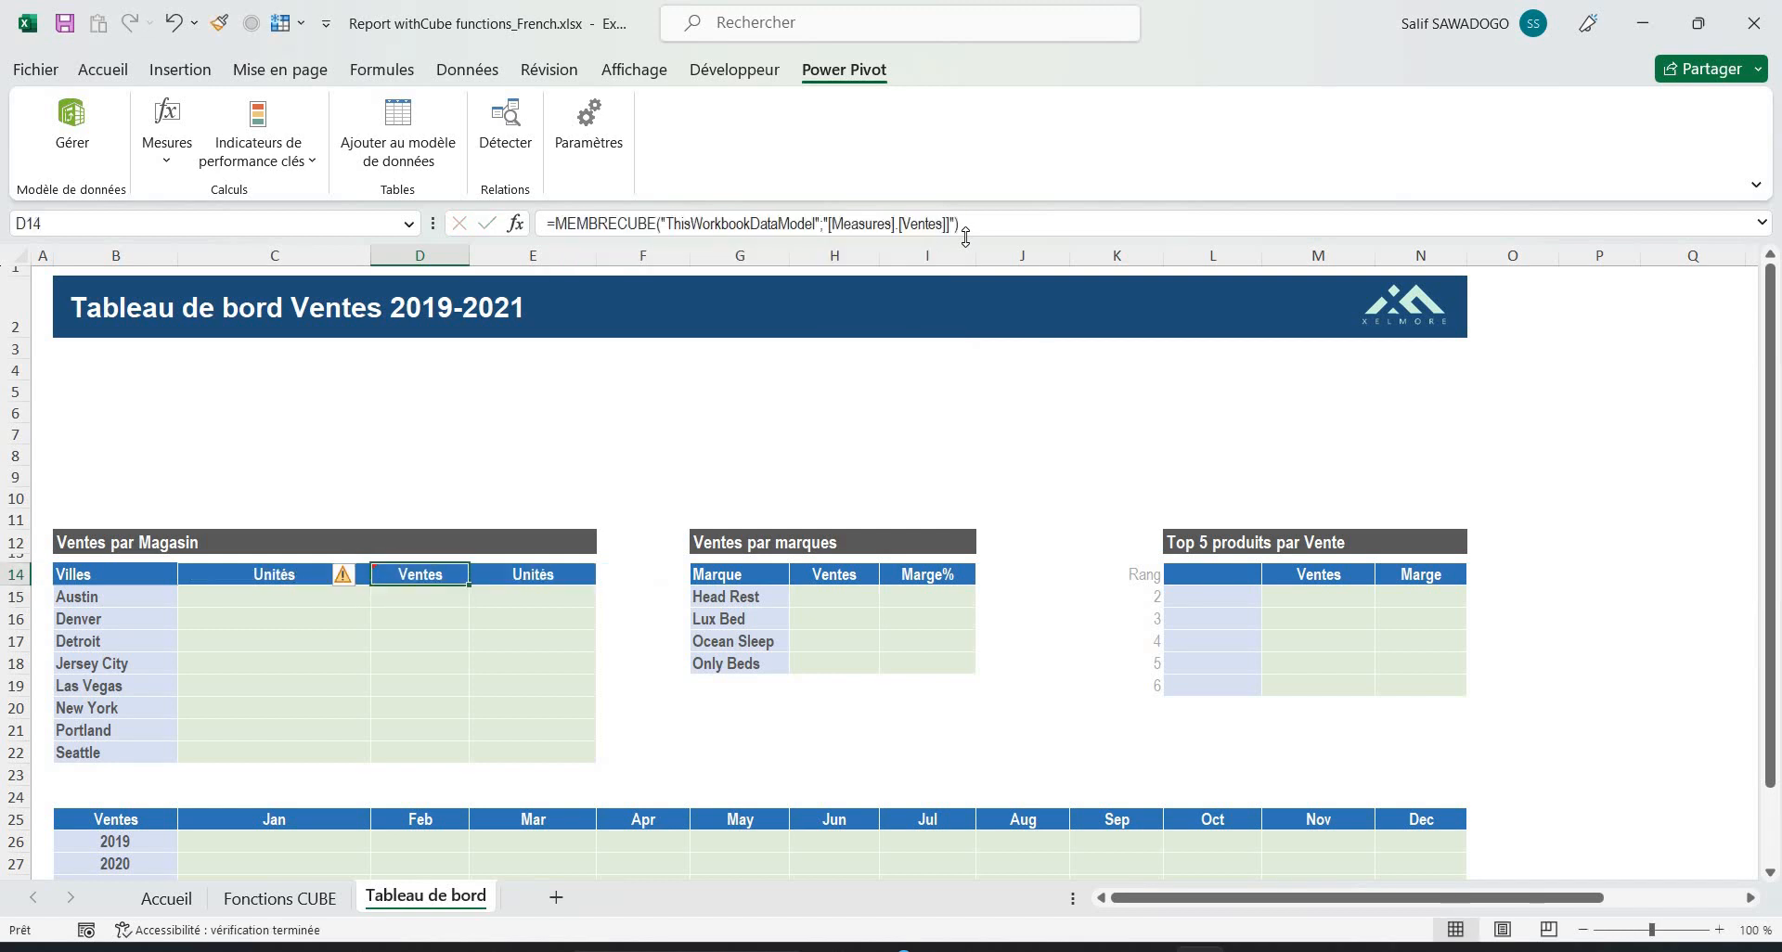
Step: Clear the Unités measure name from the E14 header formula, leaving empty brackets after [Measures]
{"action": "key", "text": "Right"}
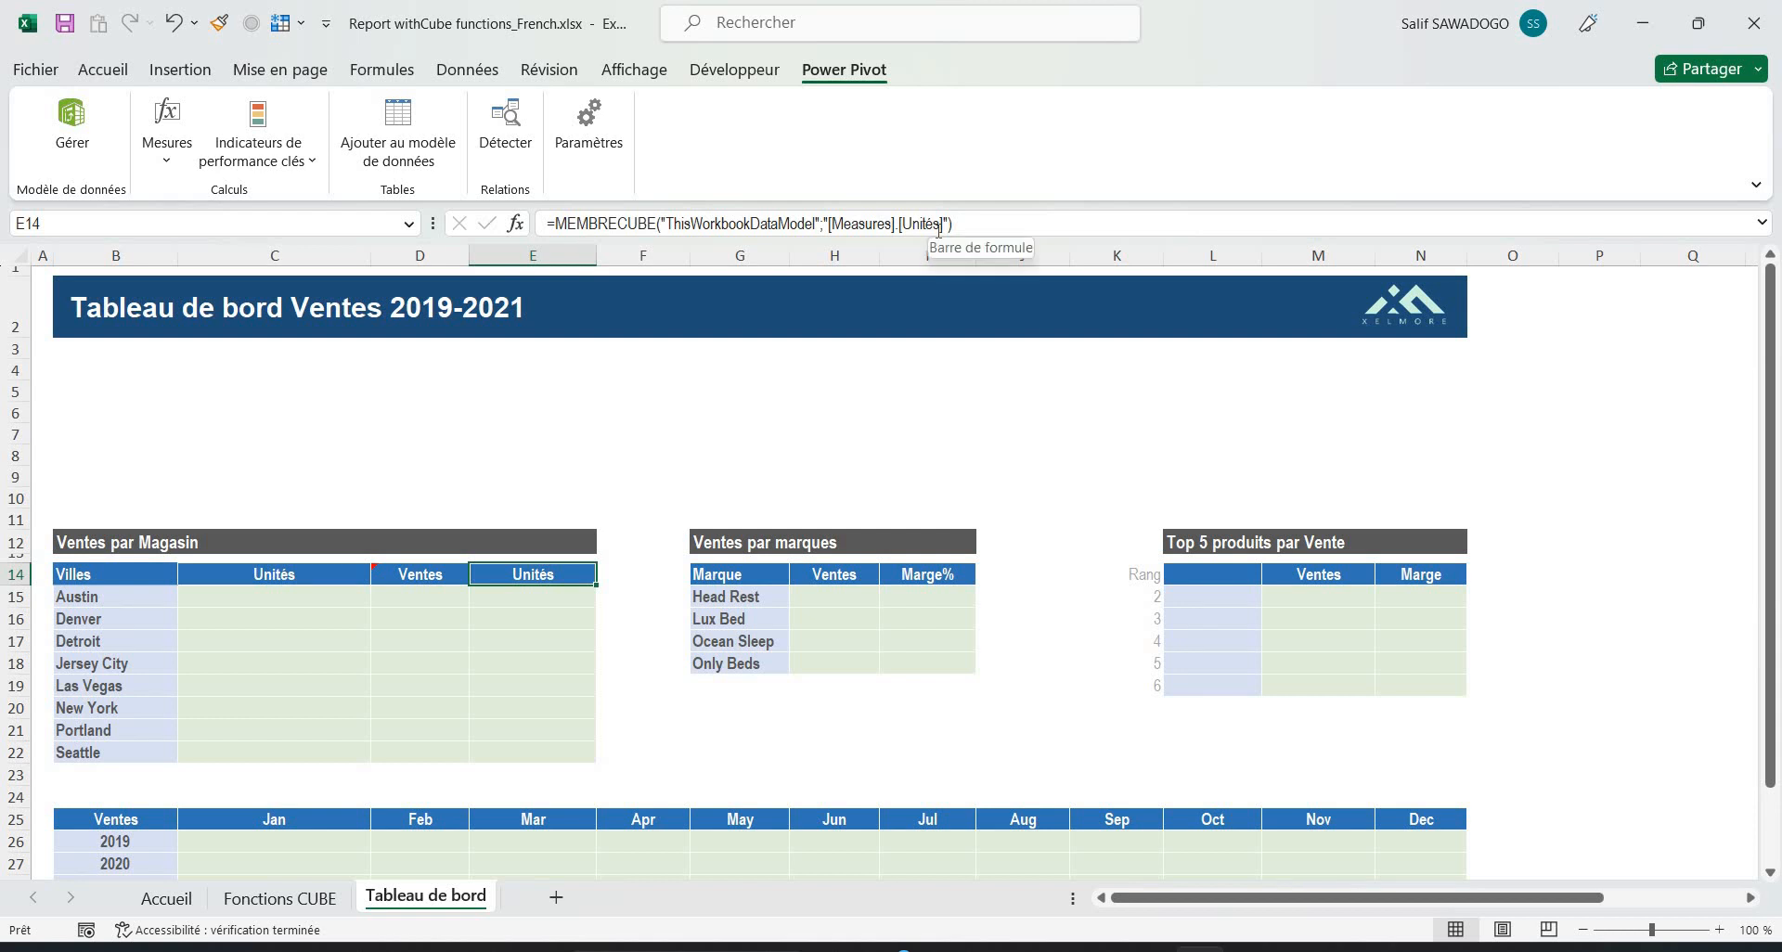
{"action": "double_click", "coordinate": [938, 230]}
{"action": "key", "text": "Delete"}
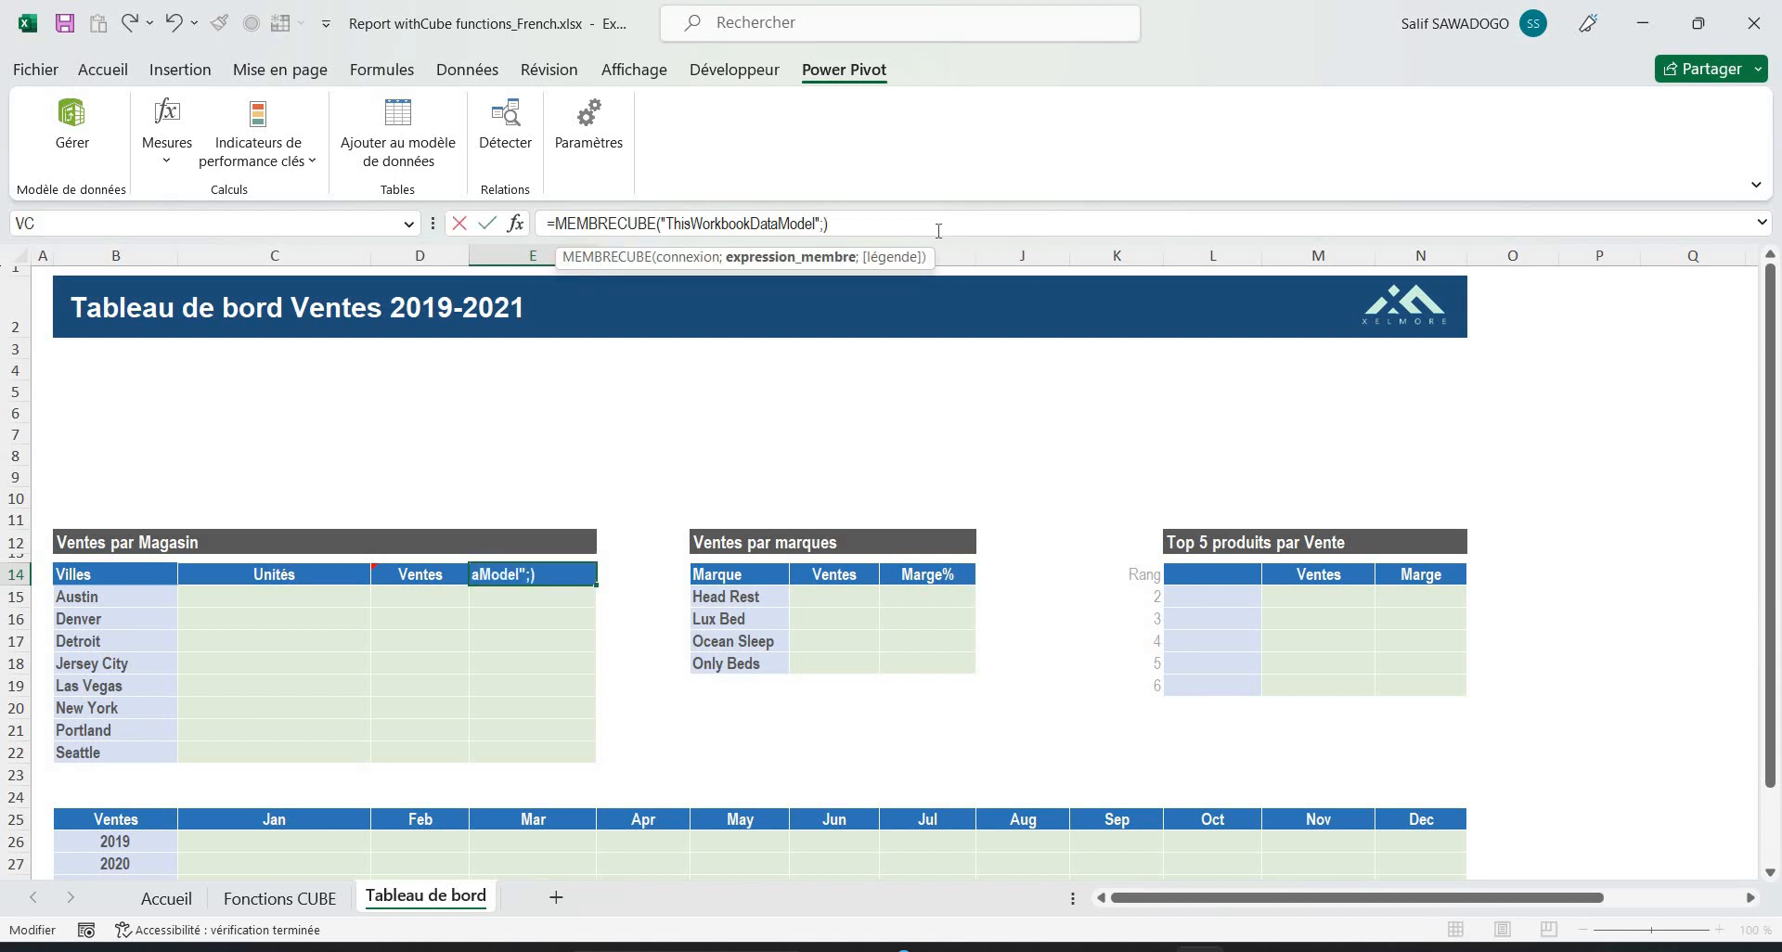
{"action": "key", "text": "ctrl+z"}
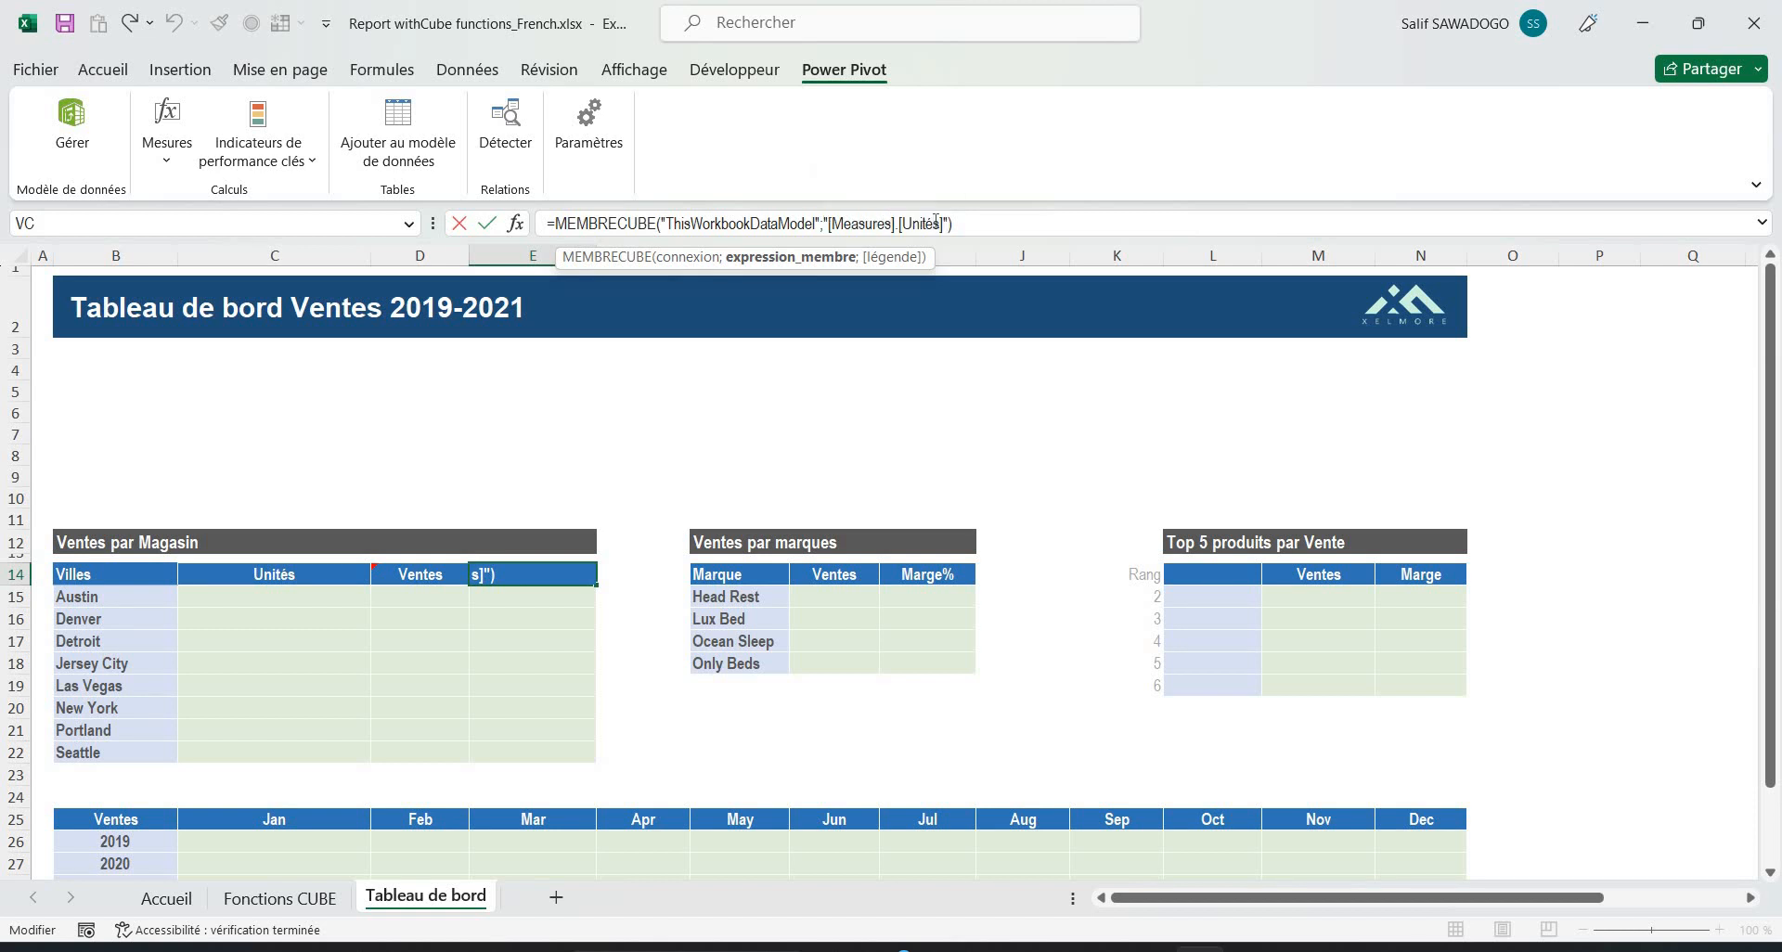
{"action": "key", "text": "BackSpace"}
{"action": "key", "text": "BackSpace"}
{"action": "key", "text": "BackSpace"}
{"action": "key", "text": "BackSpace"}
{"action": "key", "text": "BackSpace"}
{"action": "key", "text": "BackSpace"}
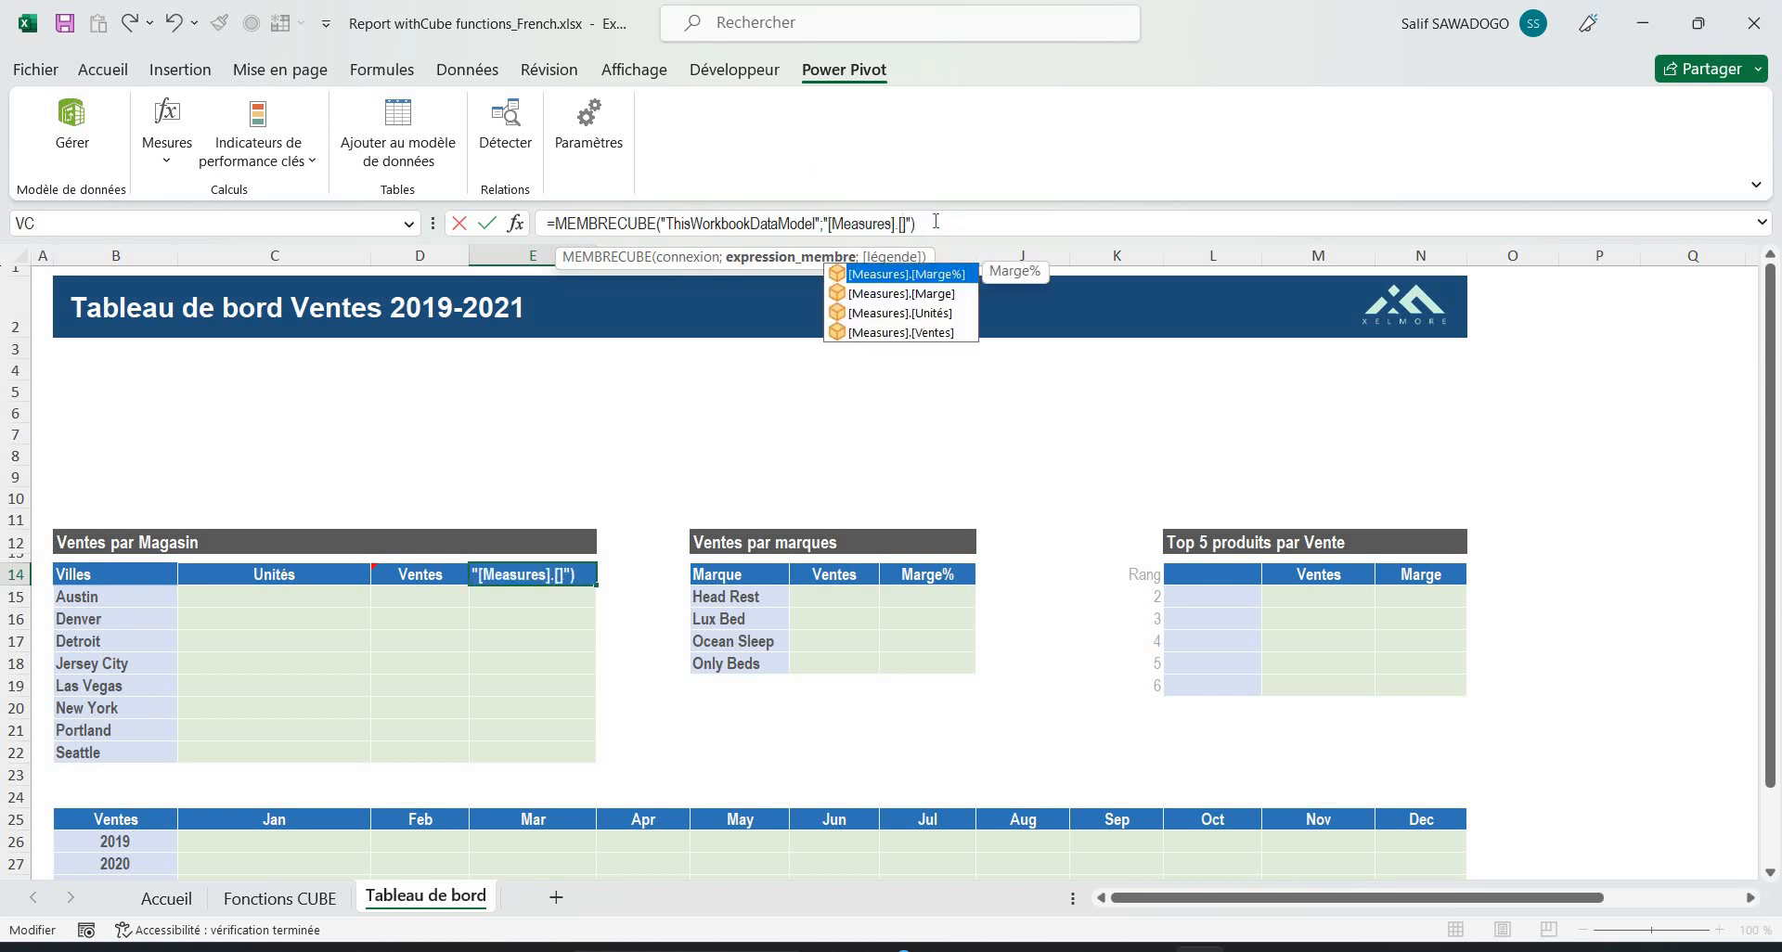
Step: Complete the E14 header formula with the [Measures].[Marge] measure and enter it
{"action": "key", "text": "Down"}
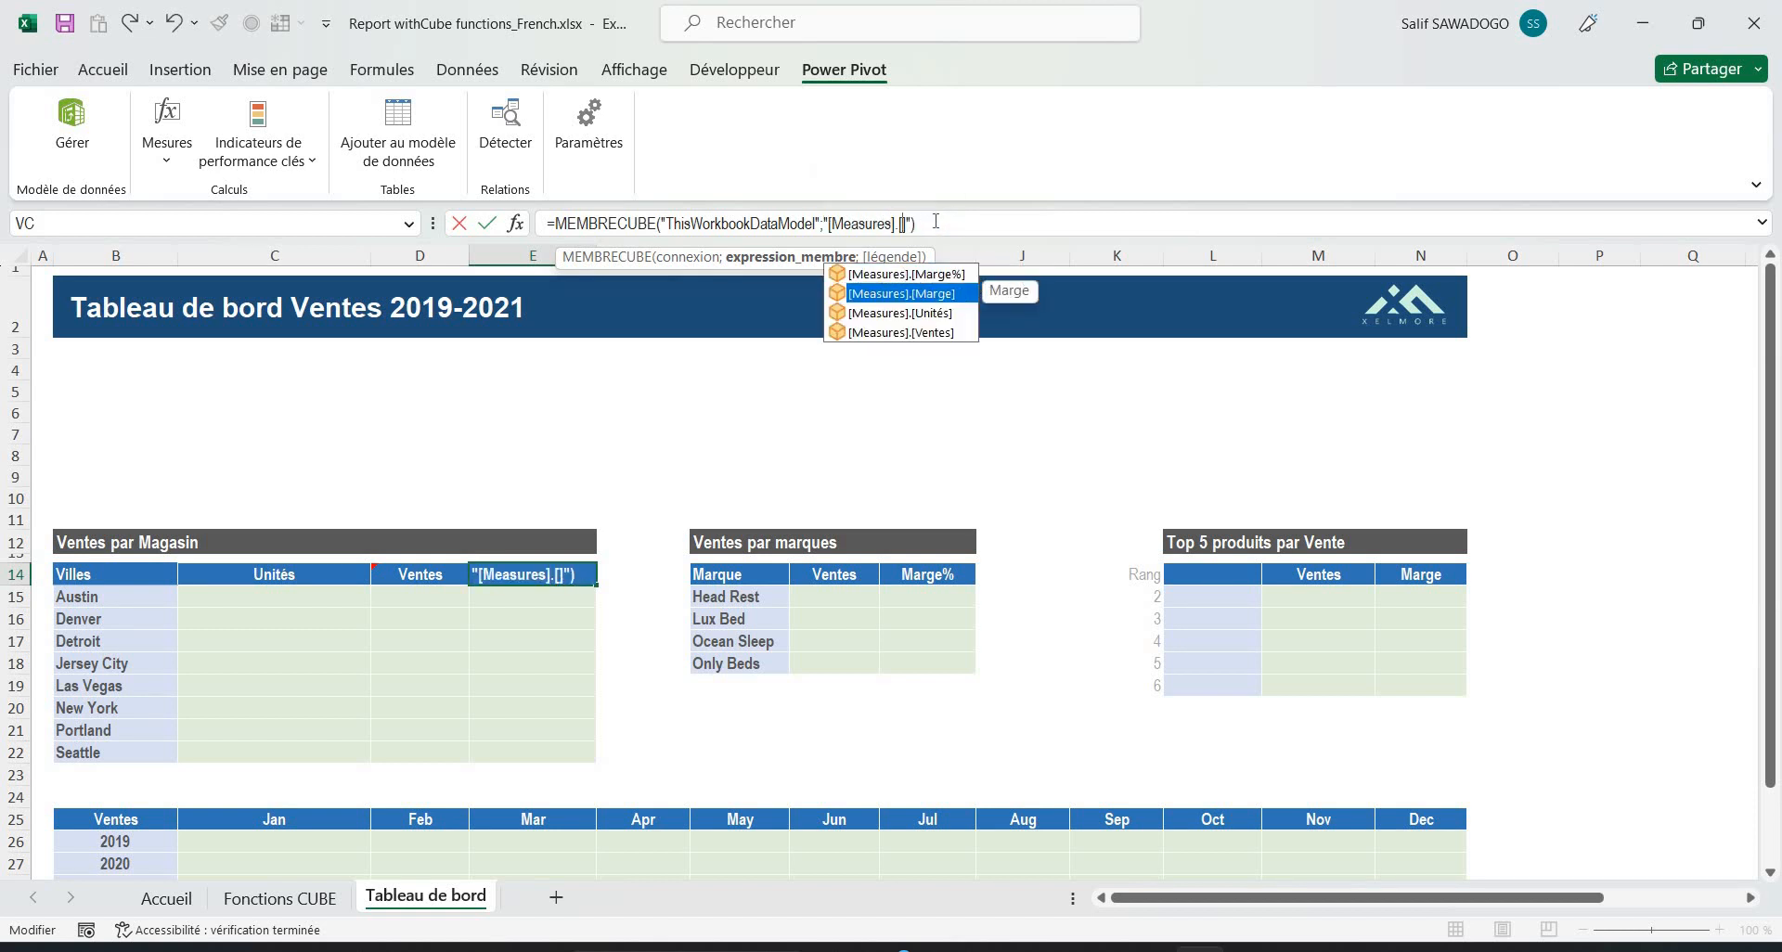
{"action": "key", "text": "Down"}
{"action": "key", "text": "Up"}
{"action": "key", "text": "Tab"}
{"action": "key", "text": "ctrl+Return"}
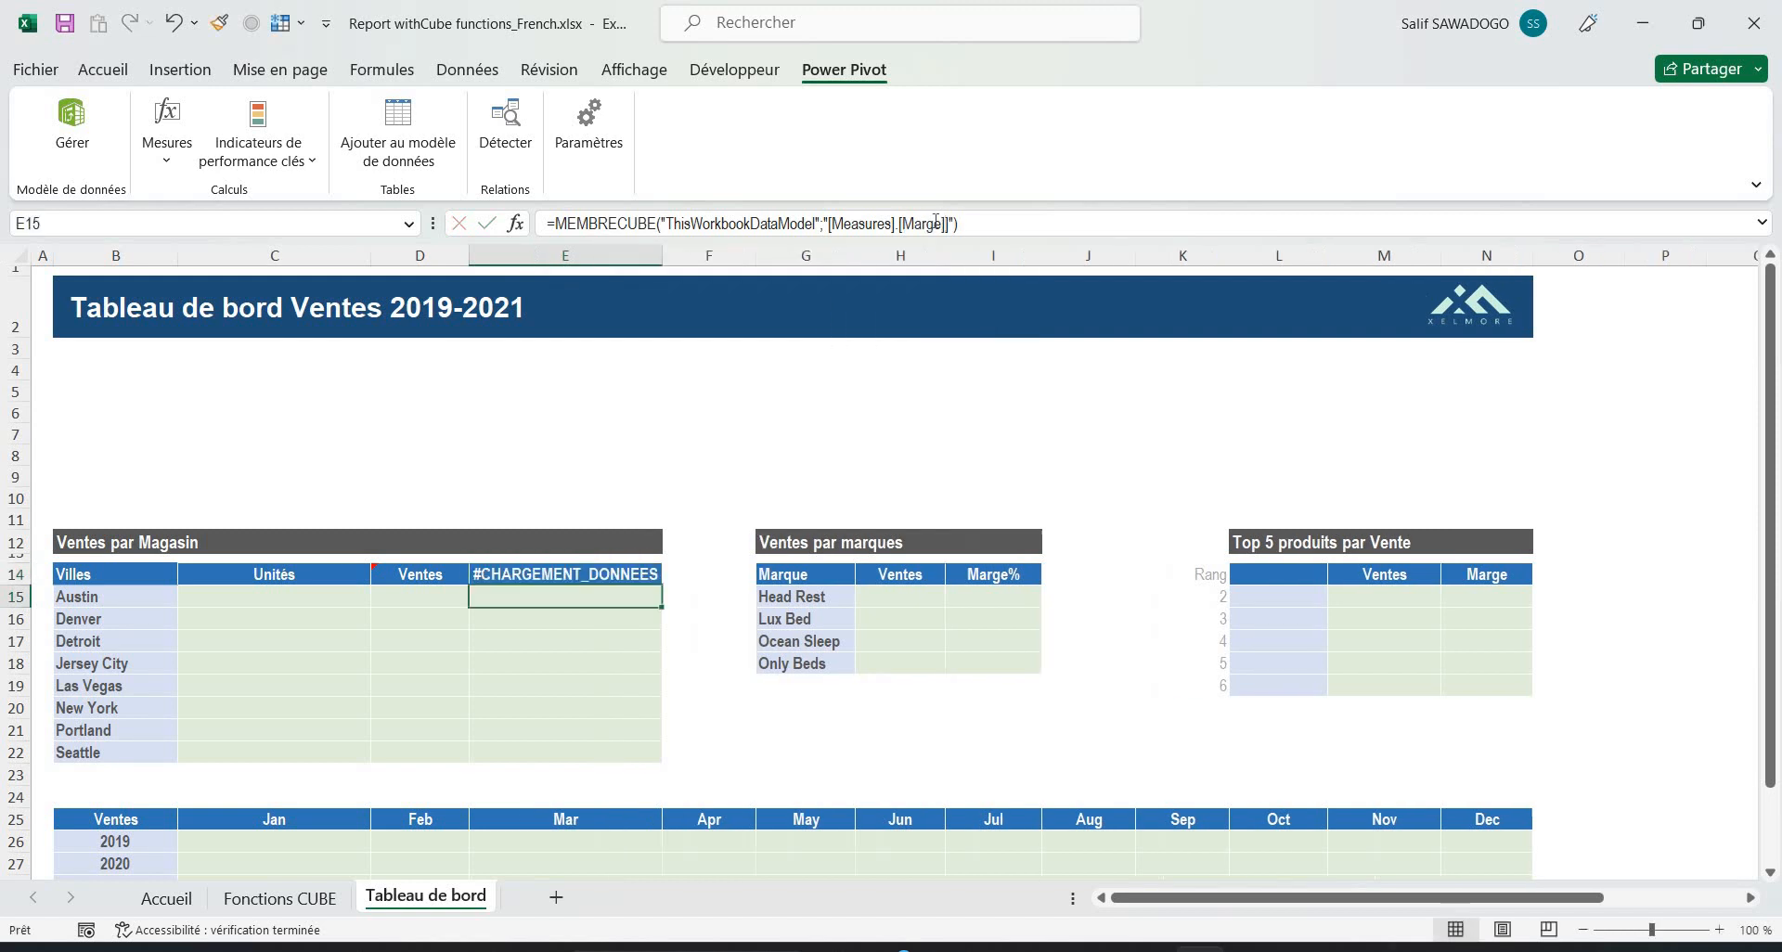
Step: Review the MEMBRECUBE formulas in the header cells C14 to E14 of the Ventes par Magasin table
{"action": "key", "text": "Left"}
{"action": "key", "text": "Left"}
{"action": "key", "text": "Left"}
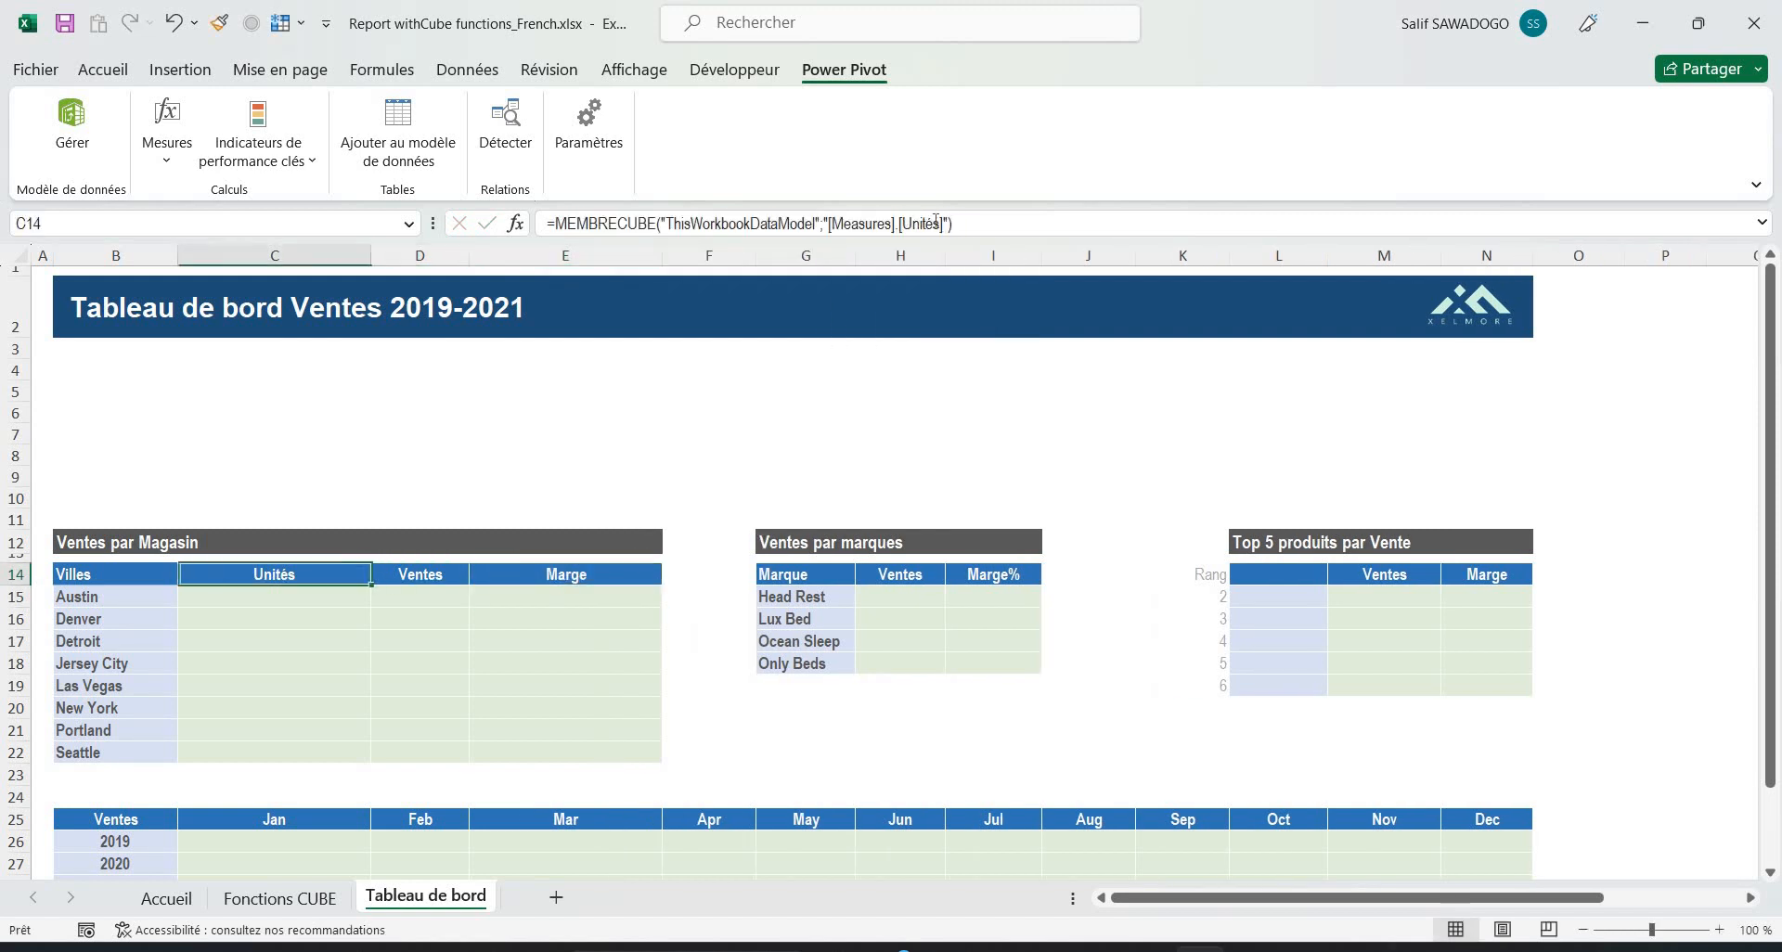
{"action": "key", "text": "Right"}
{"action": "key", "text": "Right"}
{"action": "key", "text": "Right"}
{"action": "key", "text": "Right"}
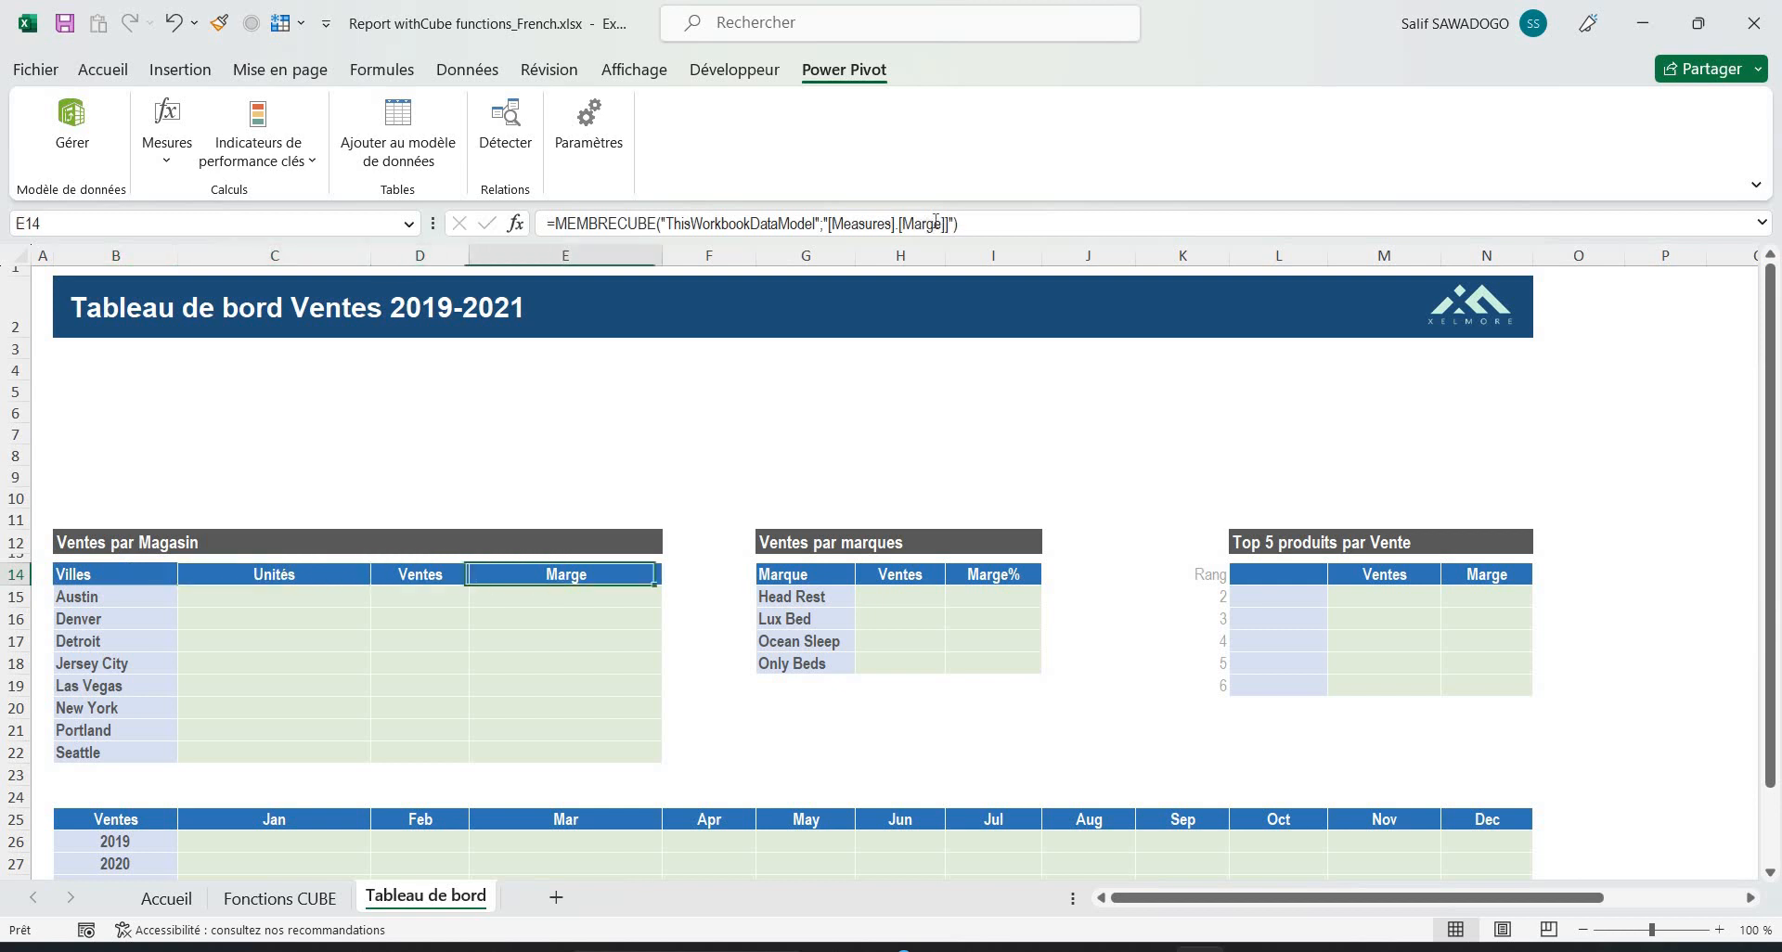
{"action": "key", "text": "Left"}
{"action": "key", "text": "Left"}
{"action": "key", "text": "Left"}
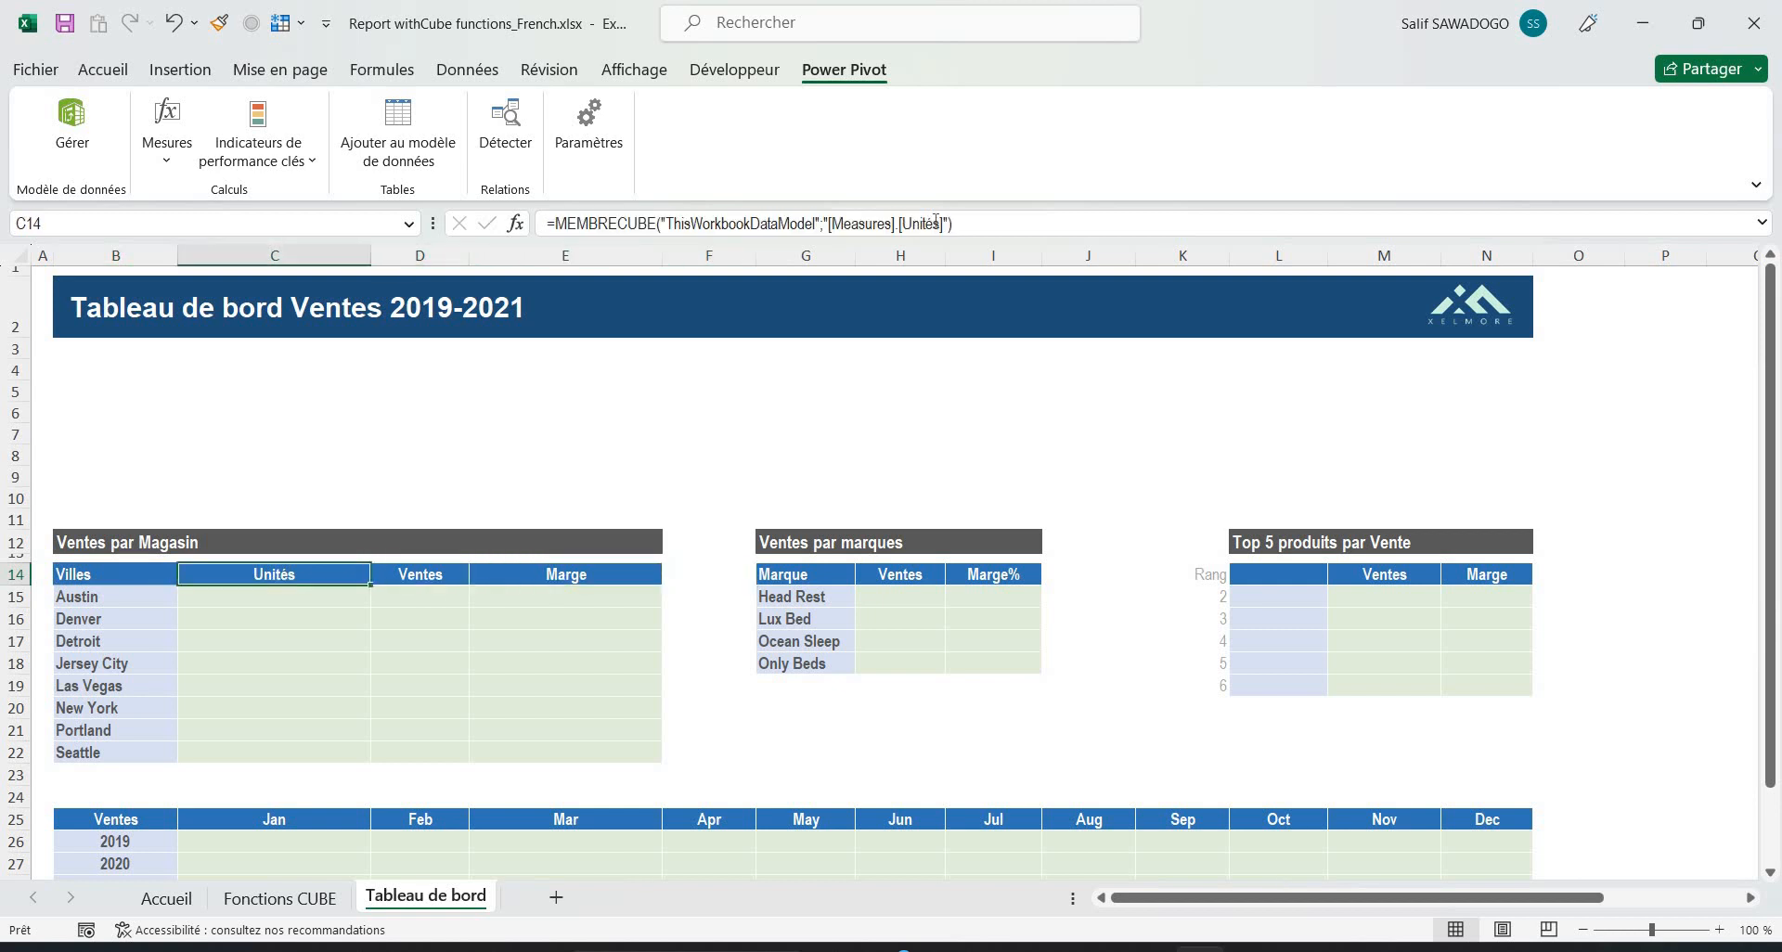
{"action": "key", "text": "Left"}
{"action": "key", "text": "Down"}
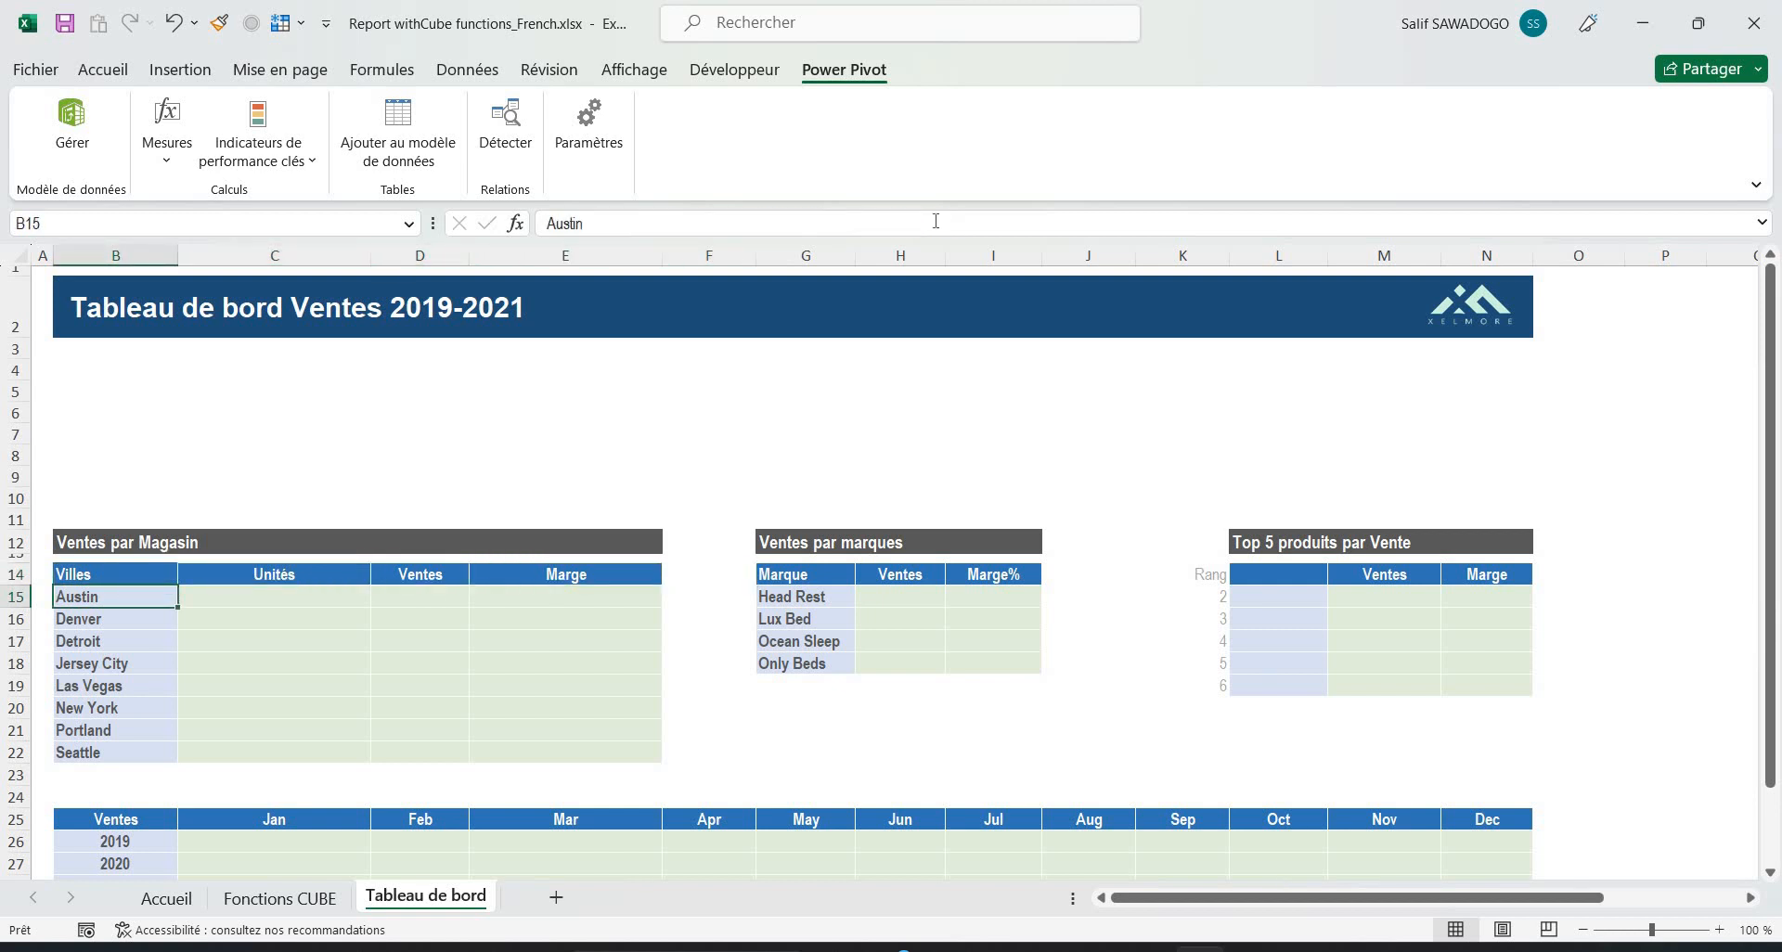
{"action": "key", "text": "shift+Down"}
{"action": "key", "text": "shift+Down"}
{"action": "key", "text": "shift+Down"}
{"action": "key", "text": "shift+Down"}
{"action": "key", "text": "shift+Down"}
{"action": "key", "text": "shift+Down"}
{"action": "key", "text": "shift+Down"}
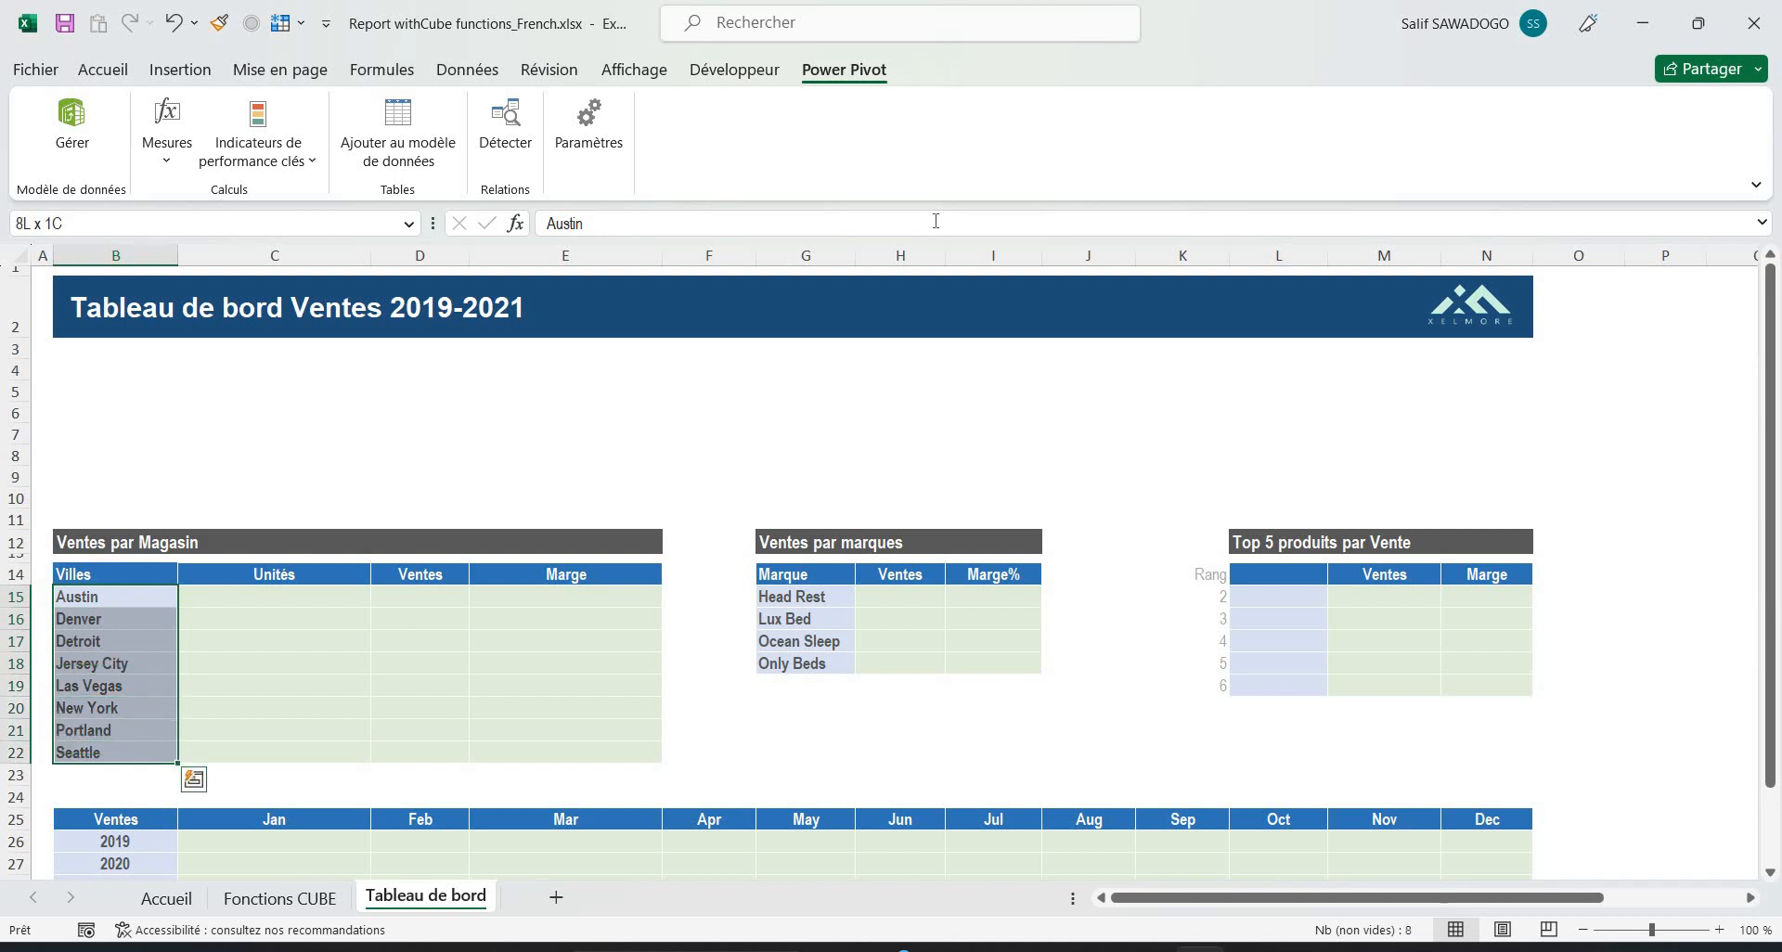
{"action": "key", "text": "Up"}
{"action": "key", "text": "Down"}
{"action": "type", "text": "="}
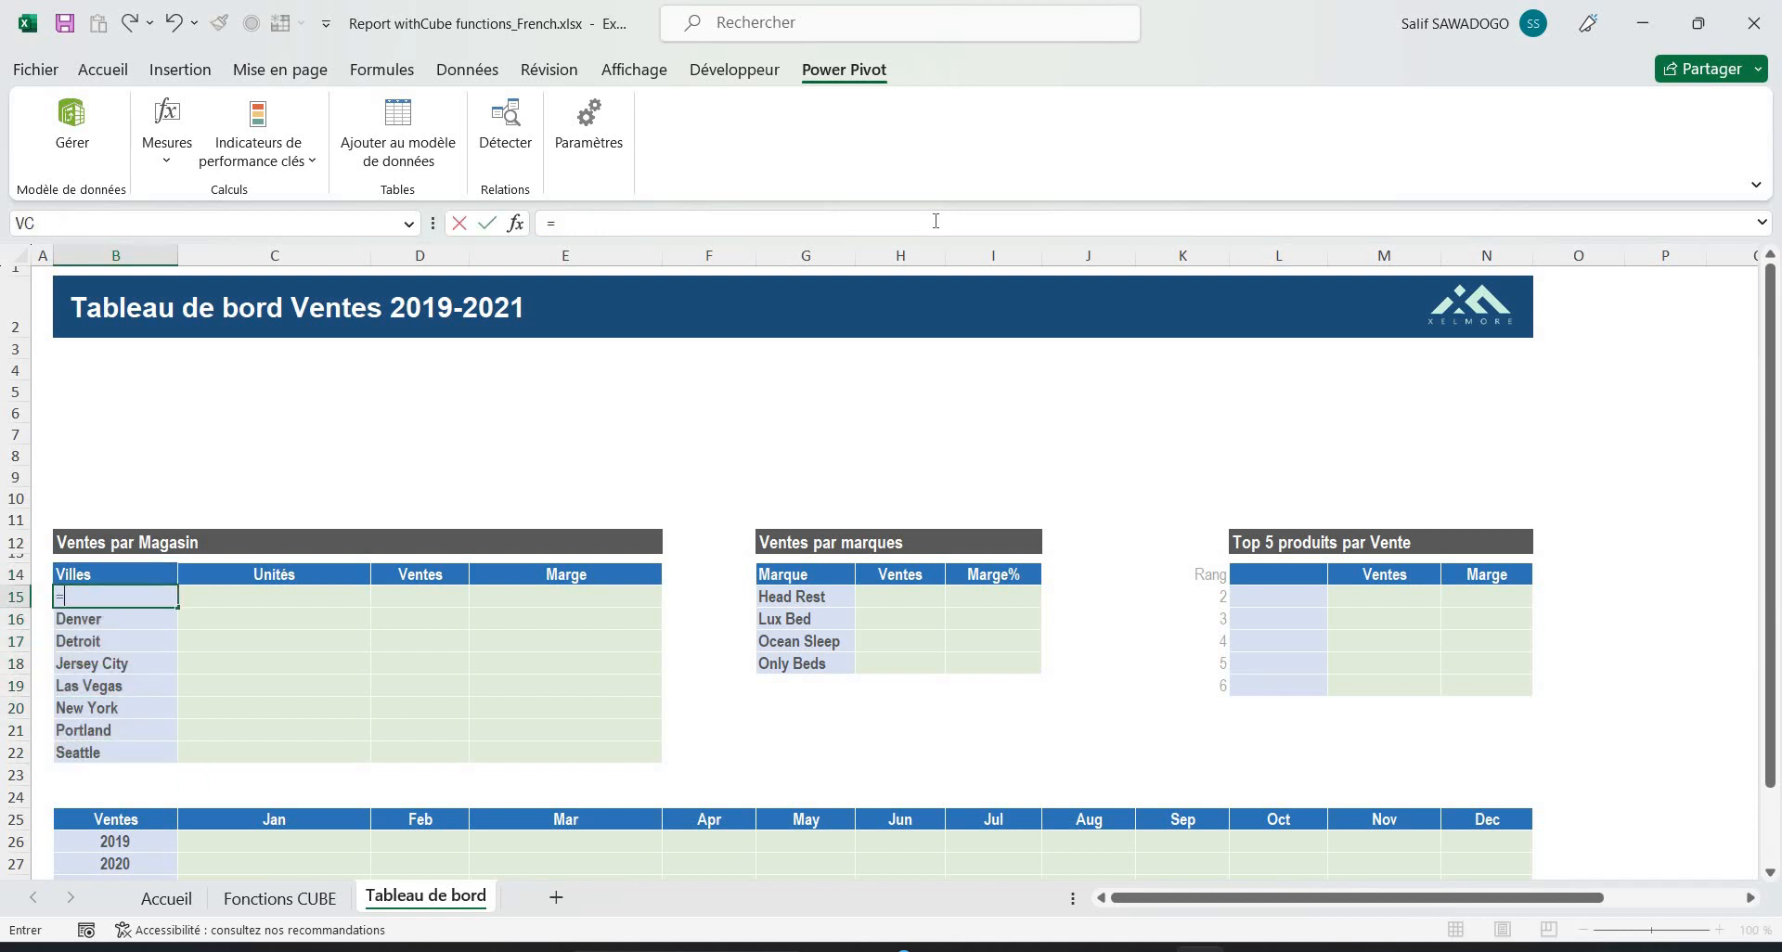
{"action": "key", "text": "Escape"}
{"action": "key", "text": "Down"}
{"action": "key", "text": "Up"}
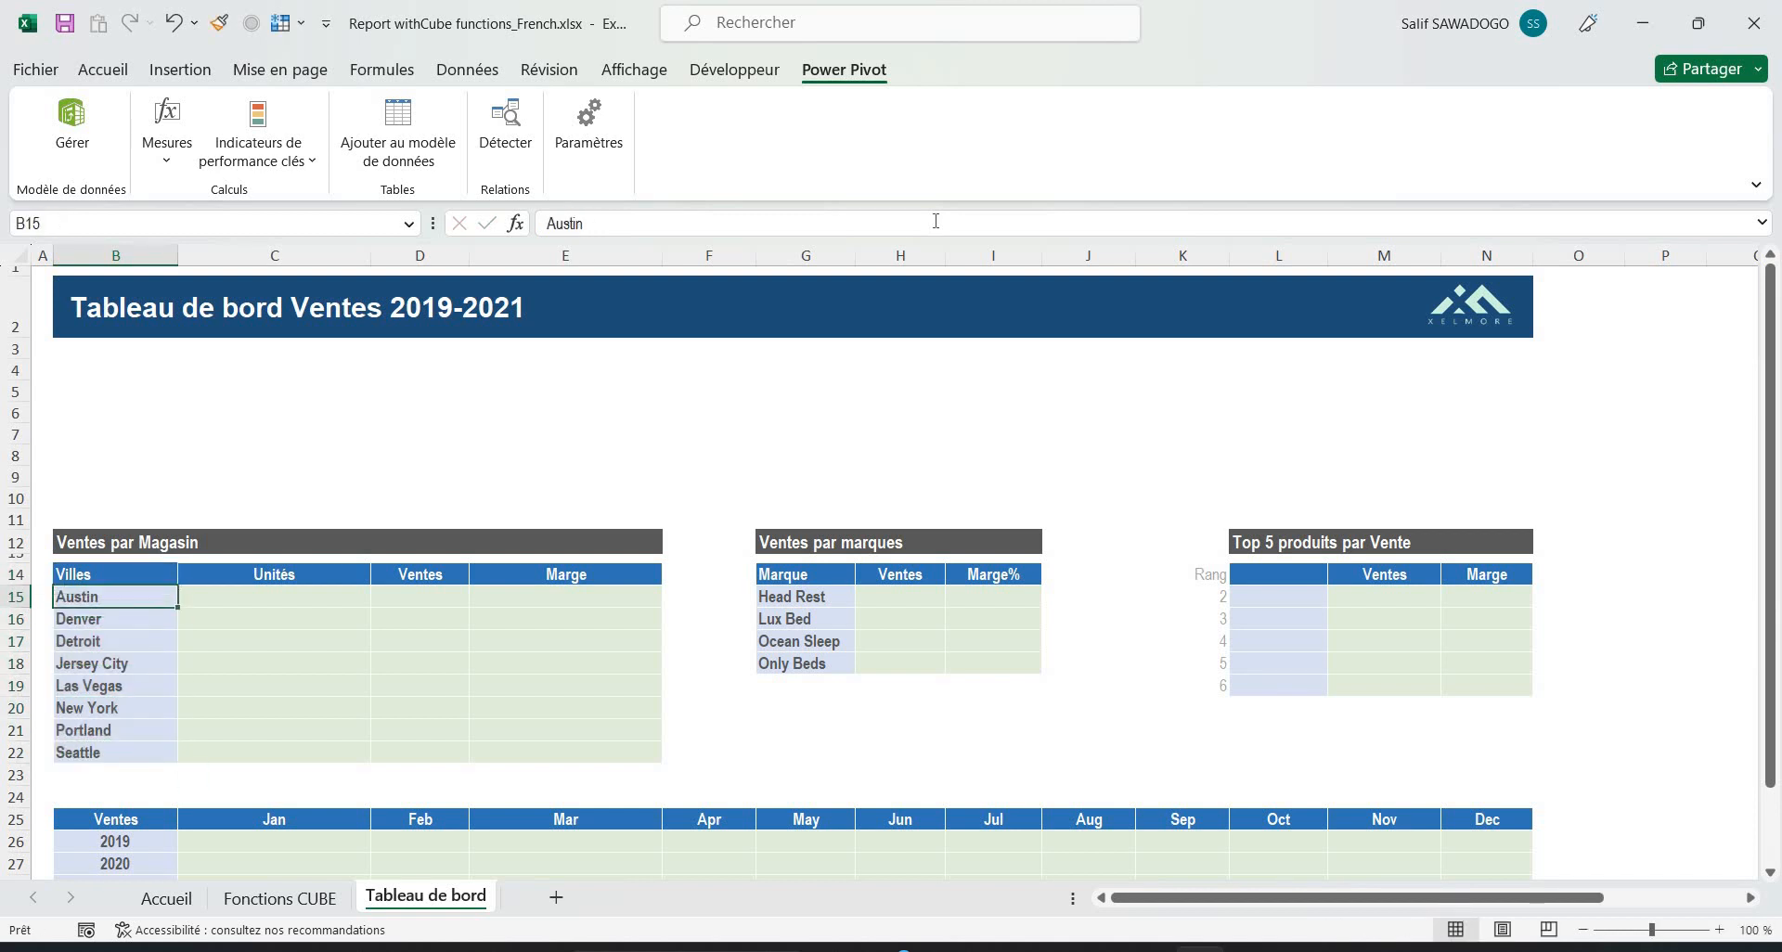
Step: Clear the city names in B15:B22 of the Villes column and undo the deletion
{"action": "key", "text": "shift+Down"}
{"action": "key", "text": "shift+Down"}
{"action": "key", "text": "shift+Down"}
{"action": "key", "text": "shift+Down"}
{"action": "key", "text": "shift+Down"}
{"action": "key", "text": "shift+Down"}
{"action": "key", "text": "shift+Down"}
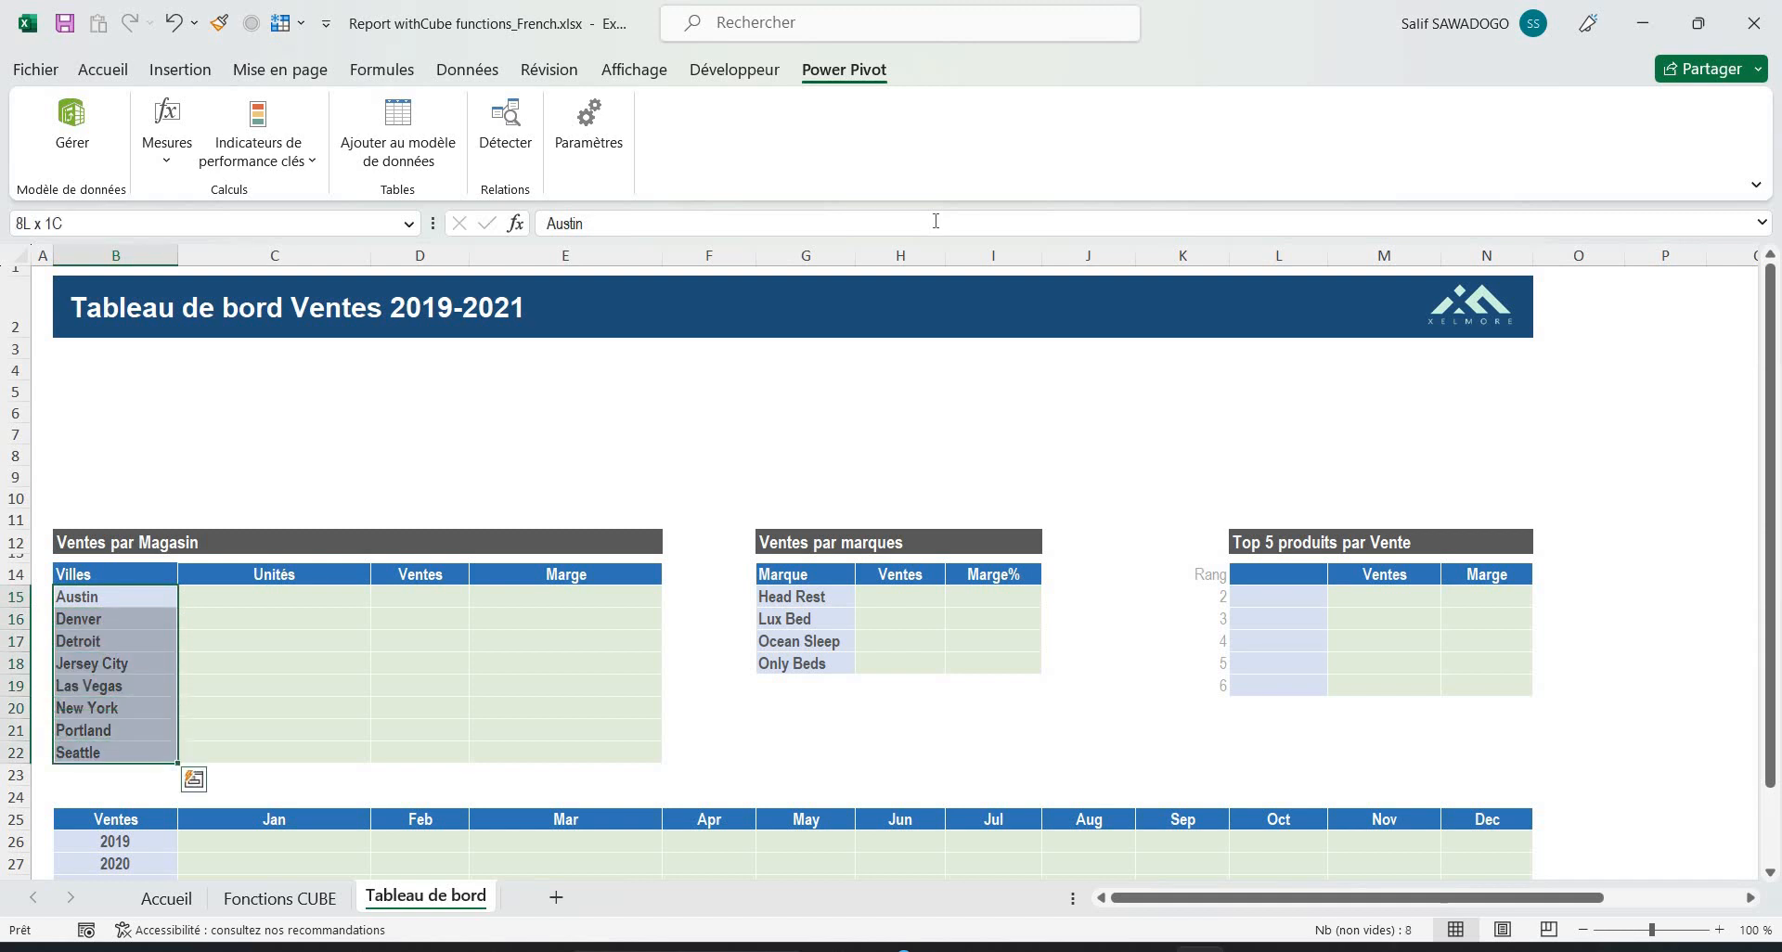
{"action": "key", "text": "Delete"}
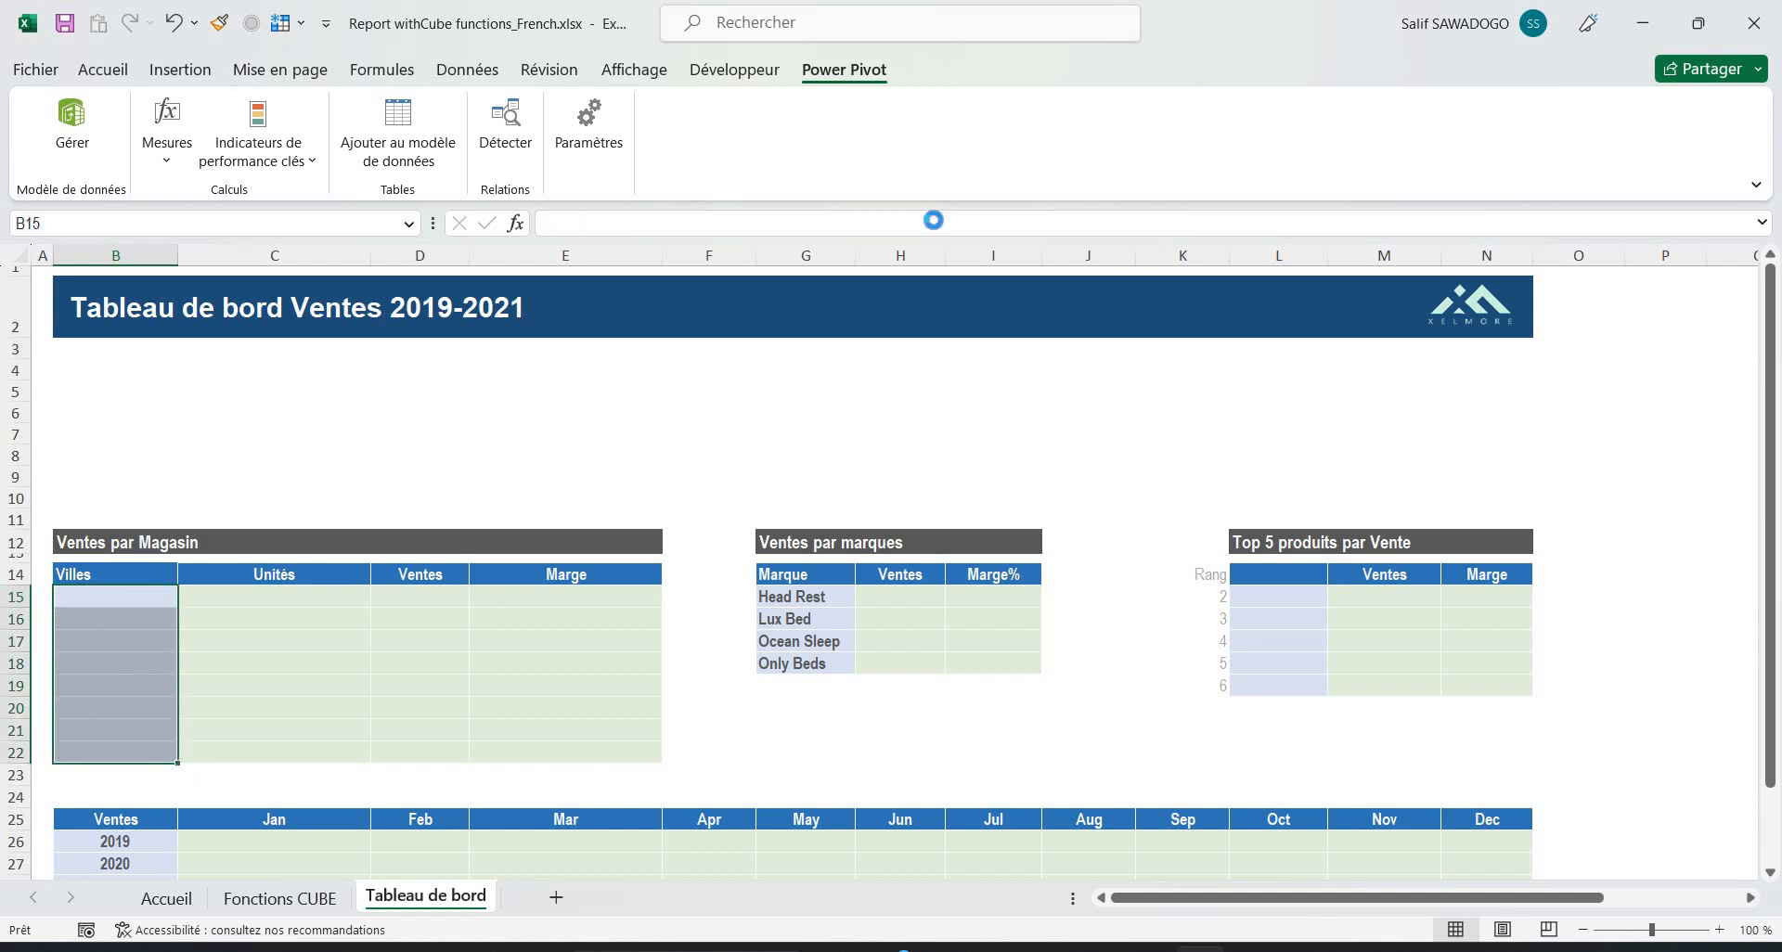
{"action": "key", "text": "ctrl+z"}
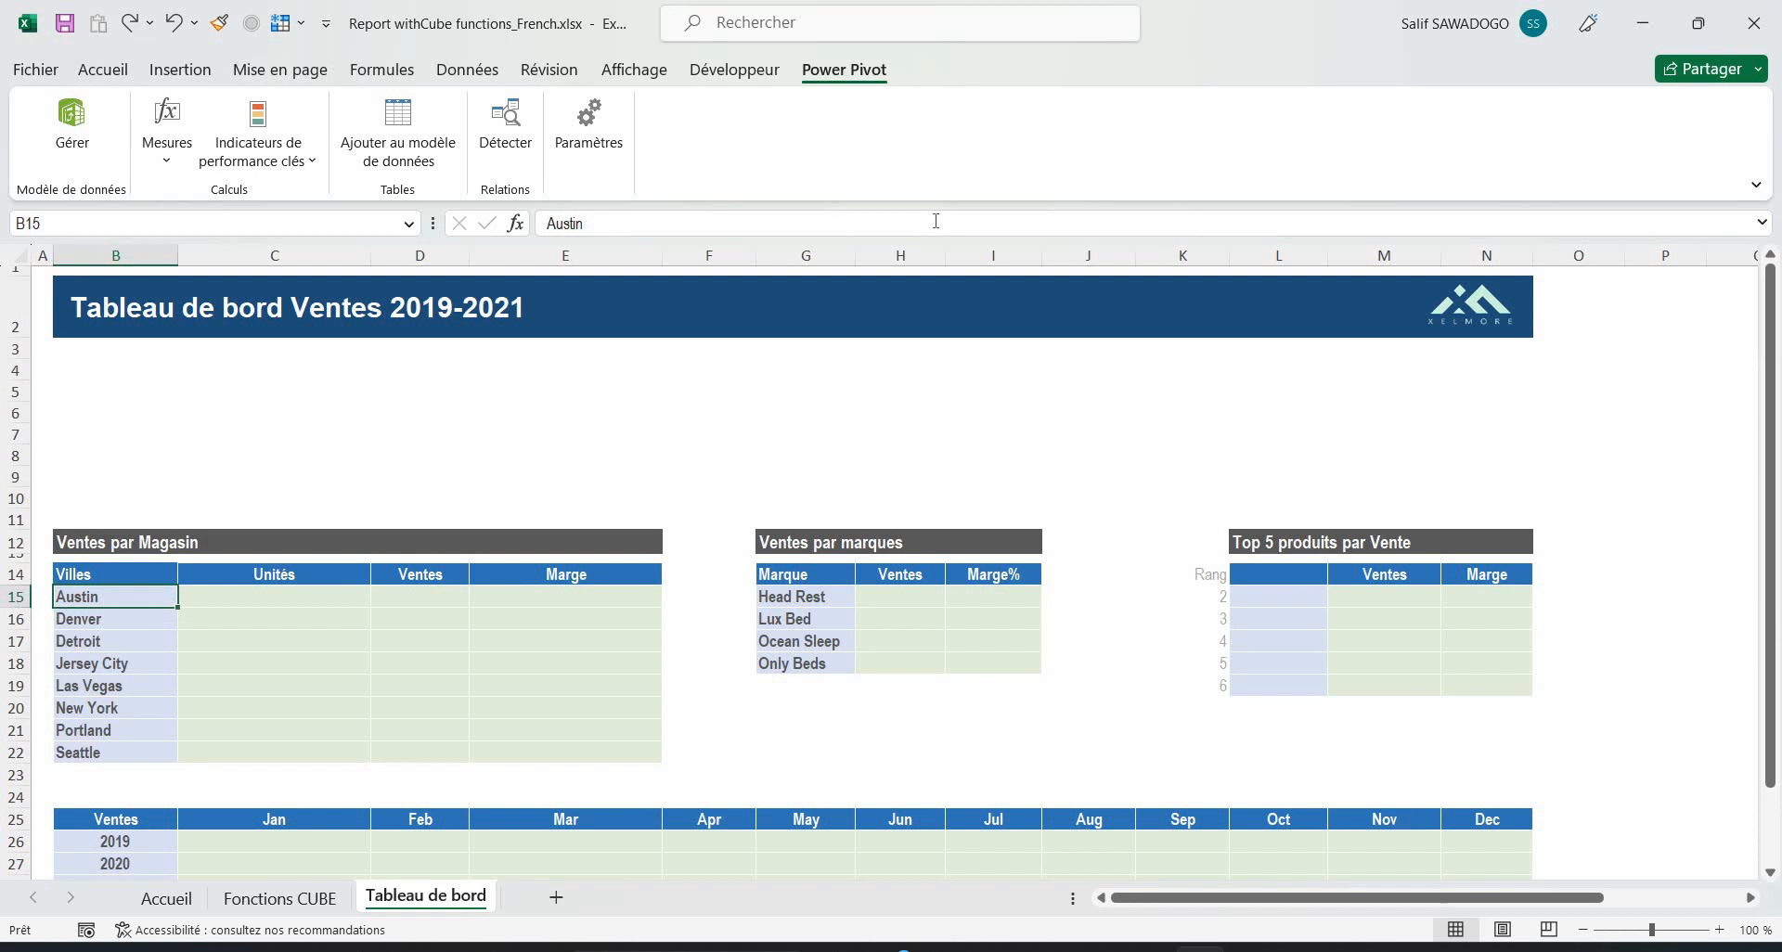
Step: Start a MEMBRECUBE formula in B15, replacing the typed city name, with "ThisWorkbookDataModel" as the connection argument
{"action": "type", "text": "="}
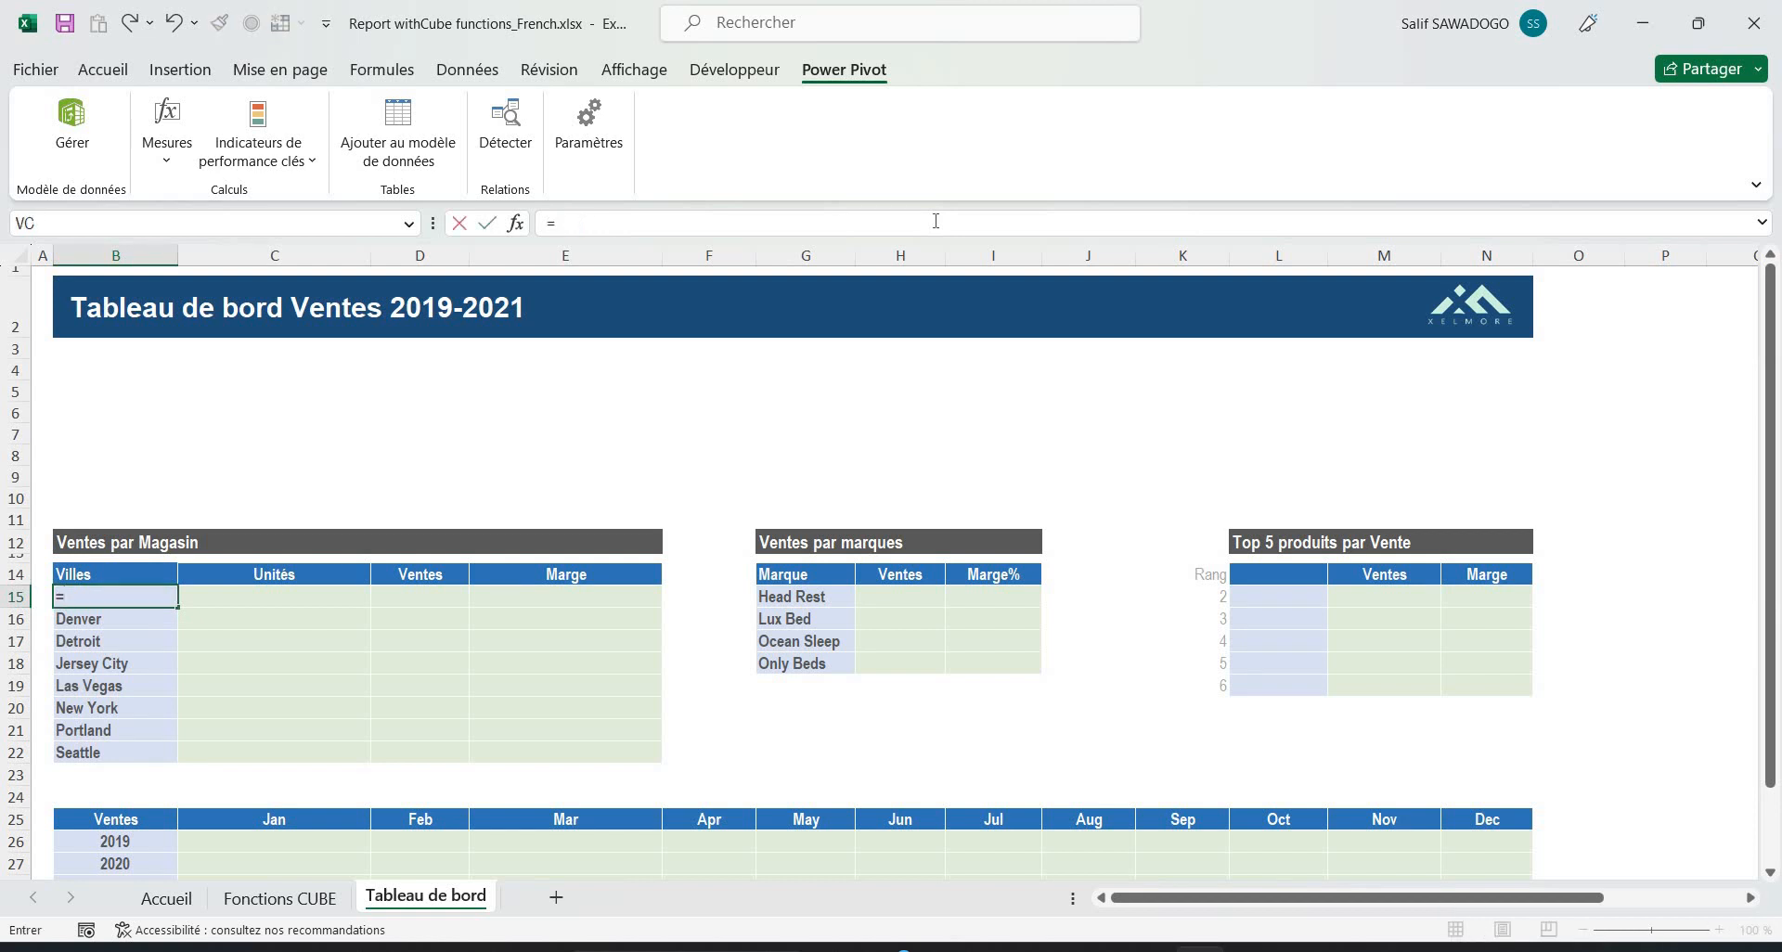
{"action": "type", "text": "mem"}
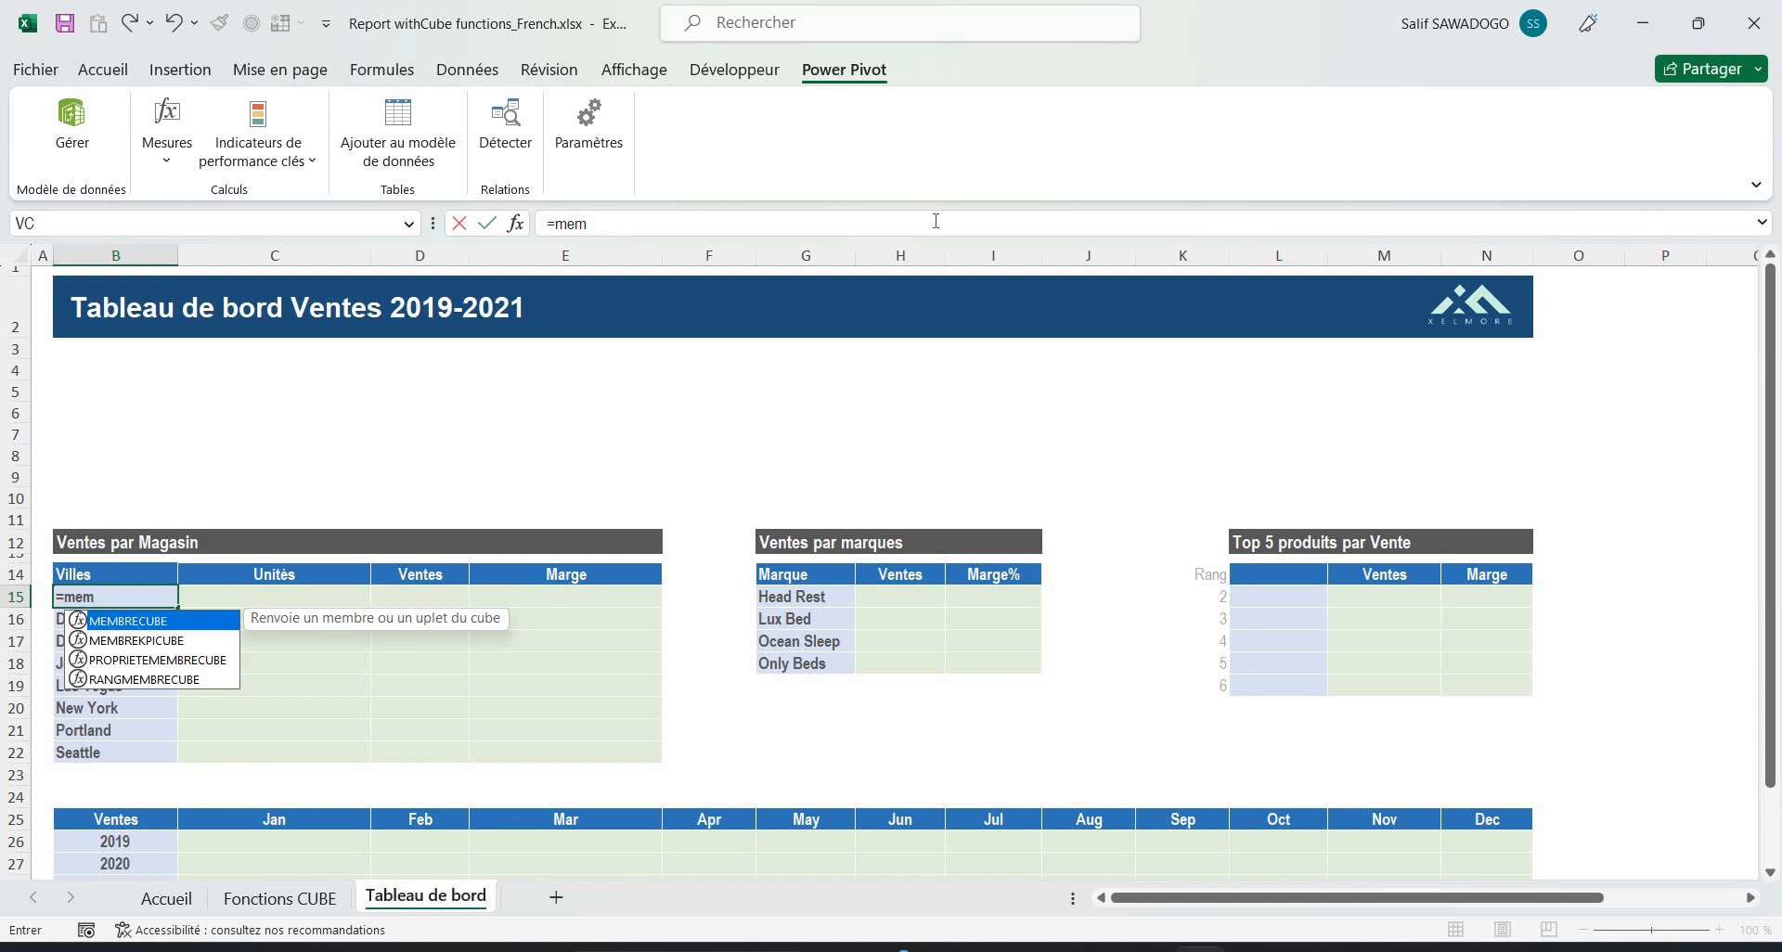
{"action": "key", "text": "Tab"}
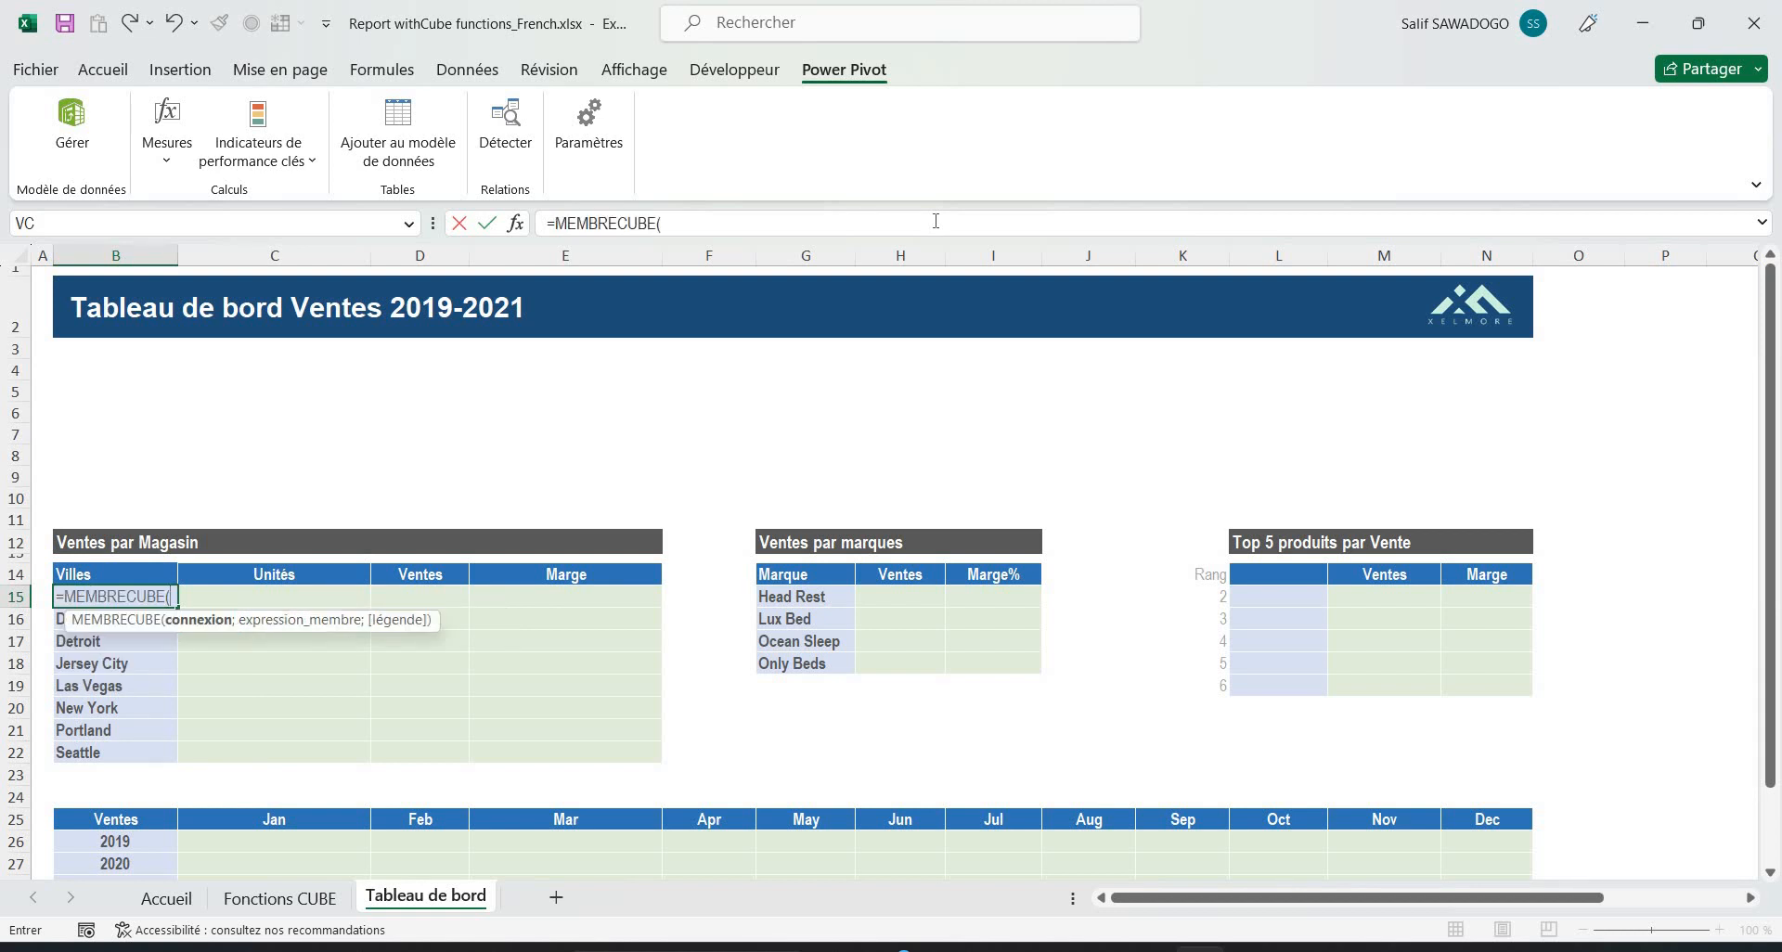
{"action": "type", "text": "\""}
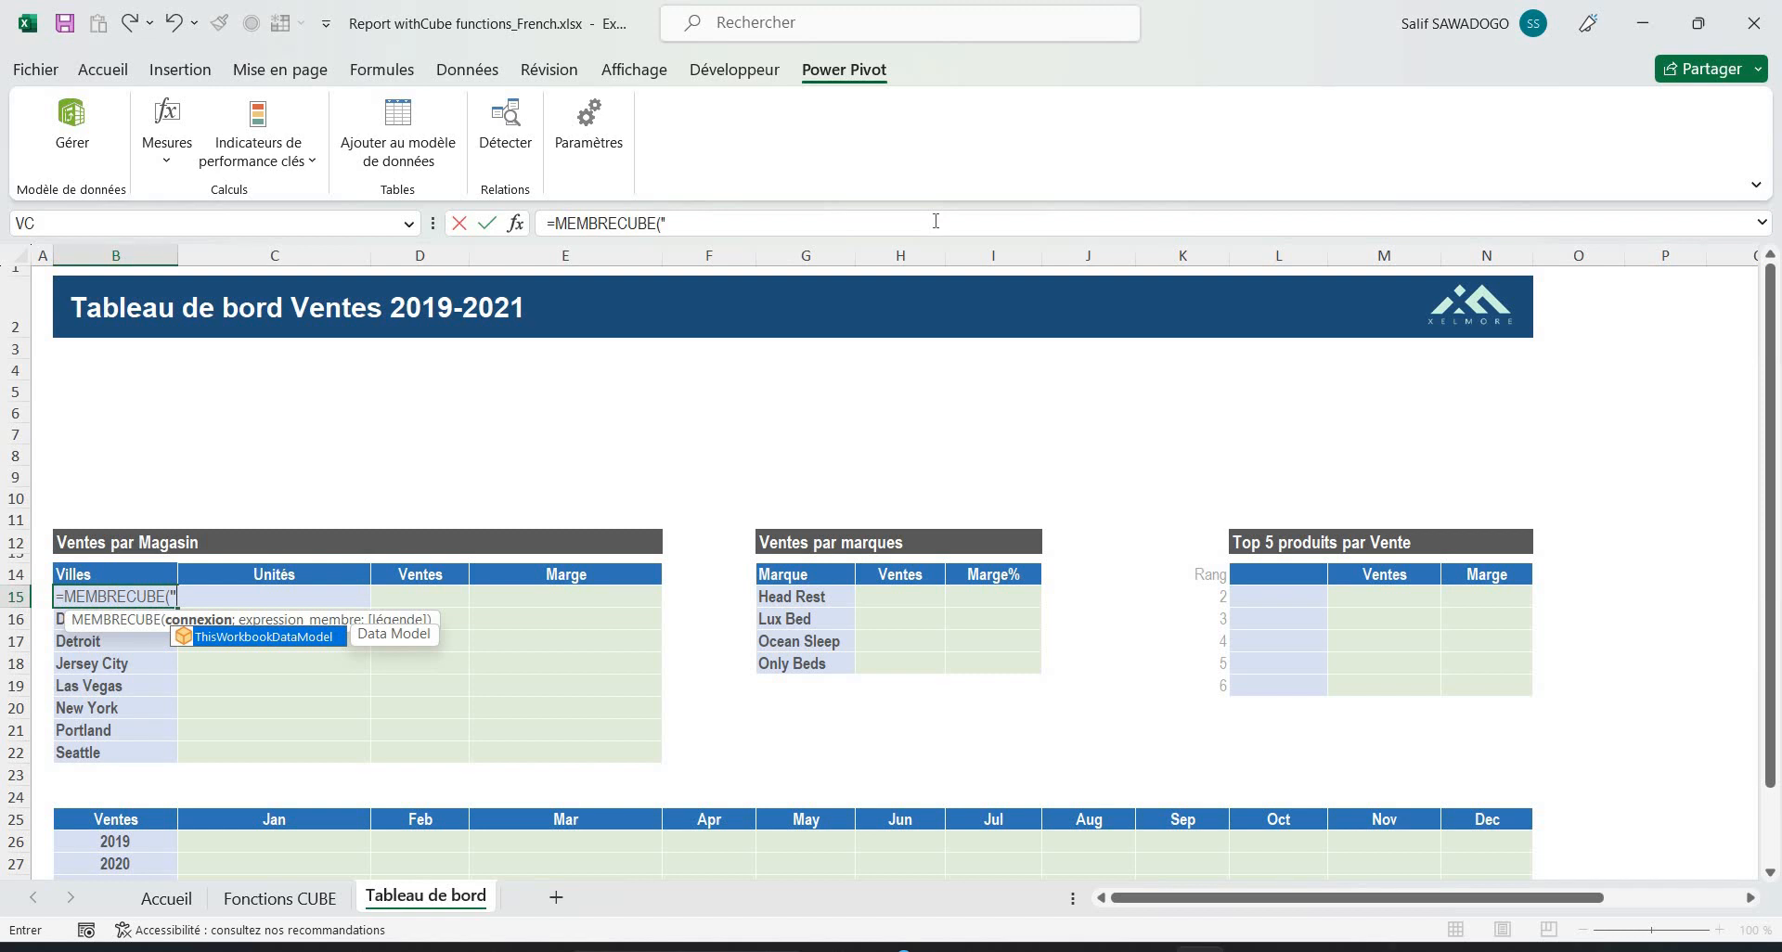
{"action": "key", "text": "Tab"}
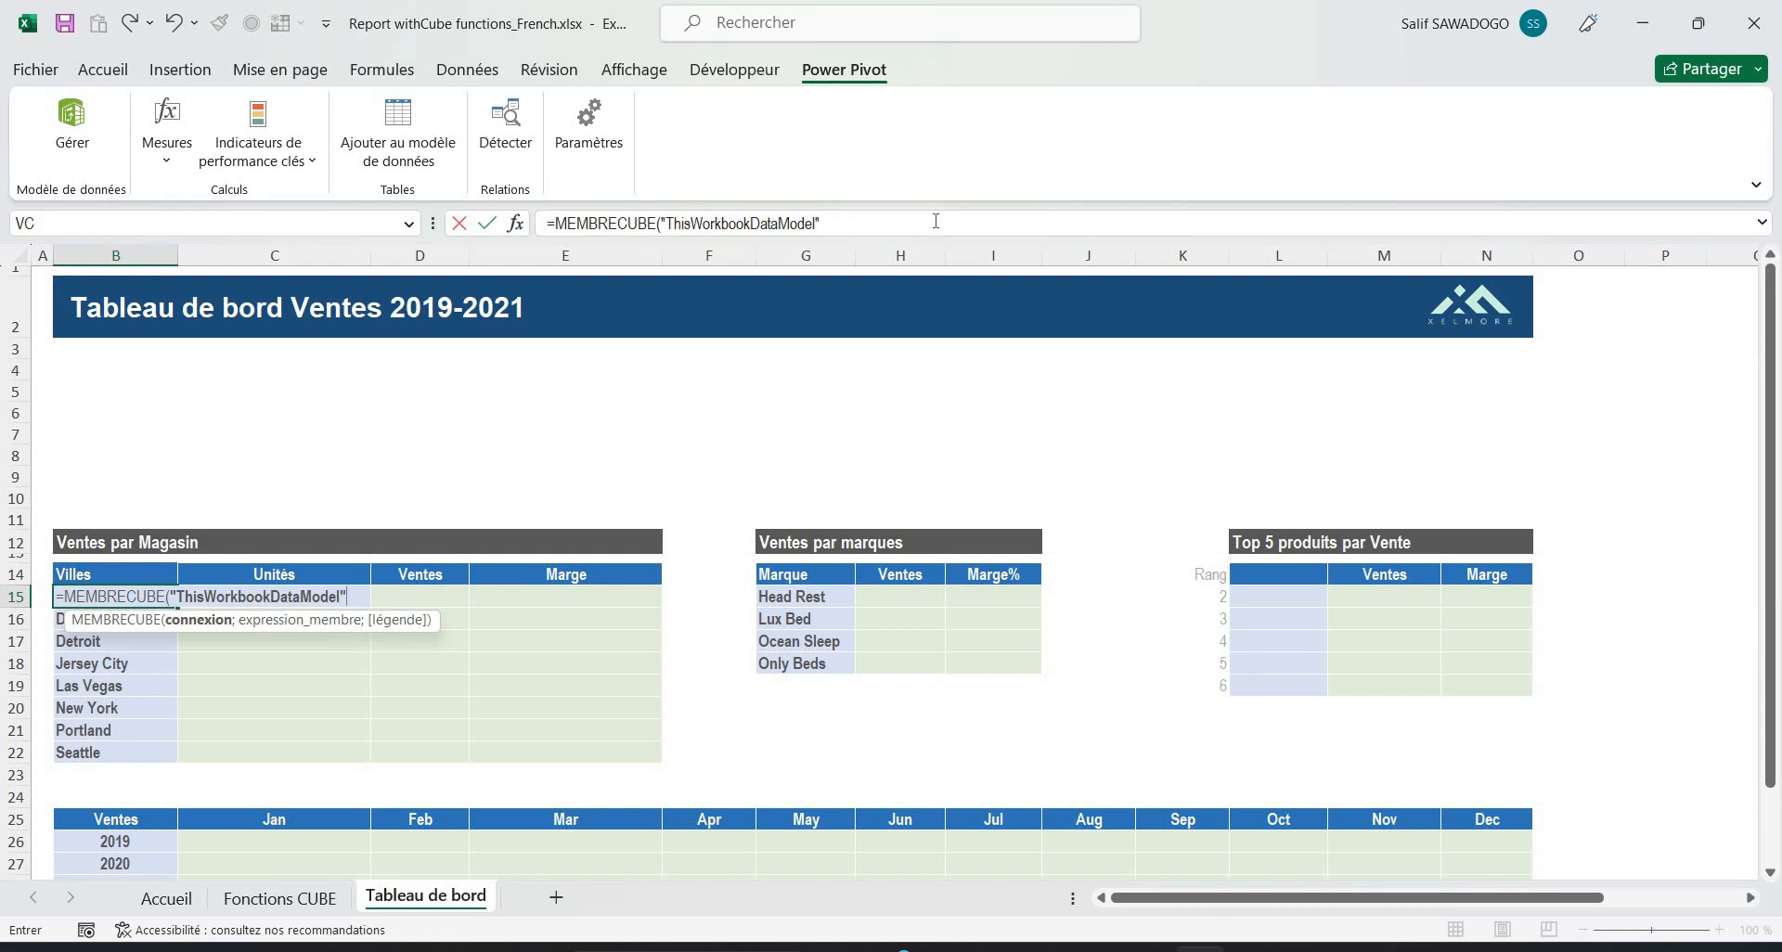
{"action": "type", "text": ";"}
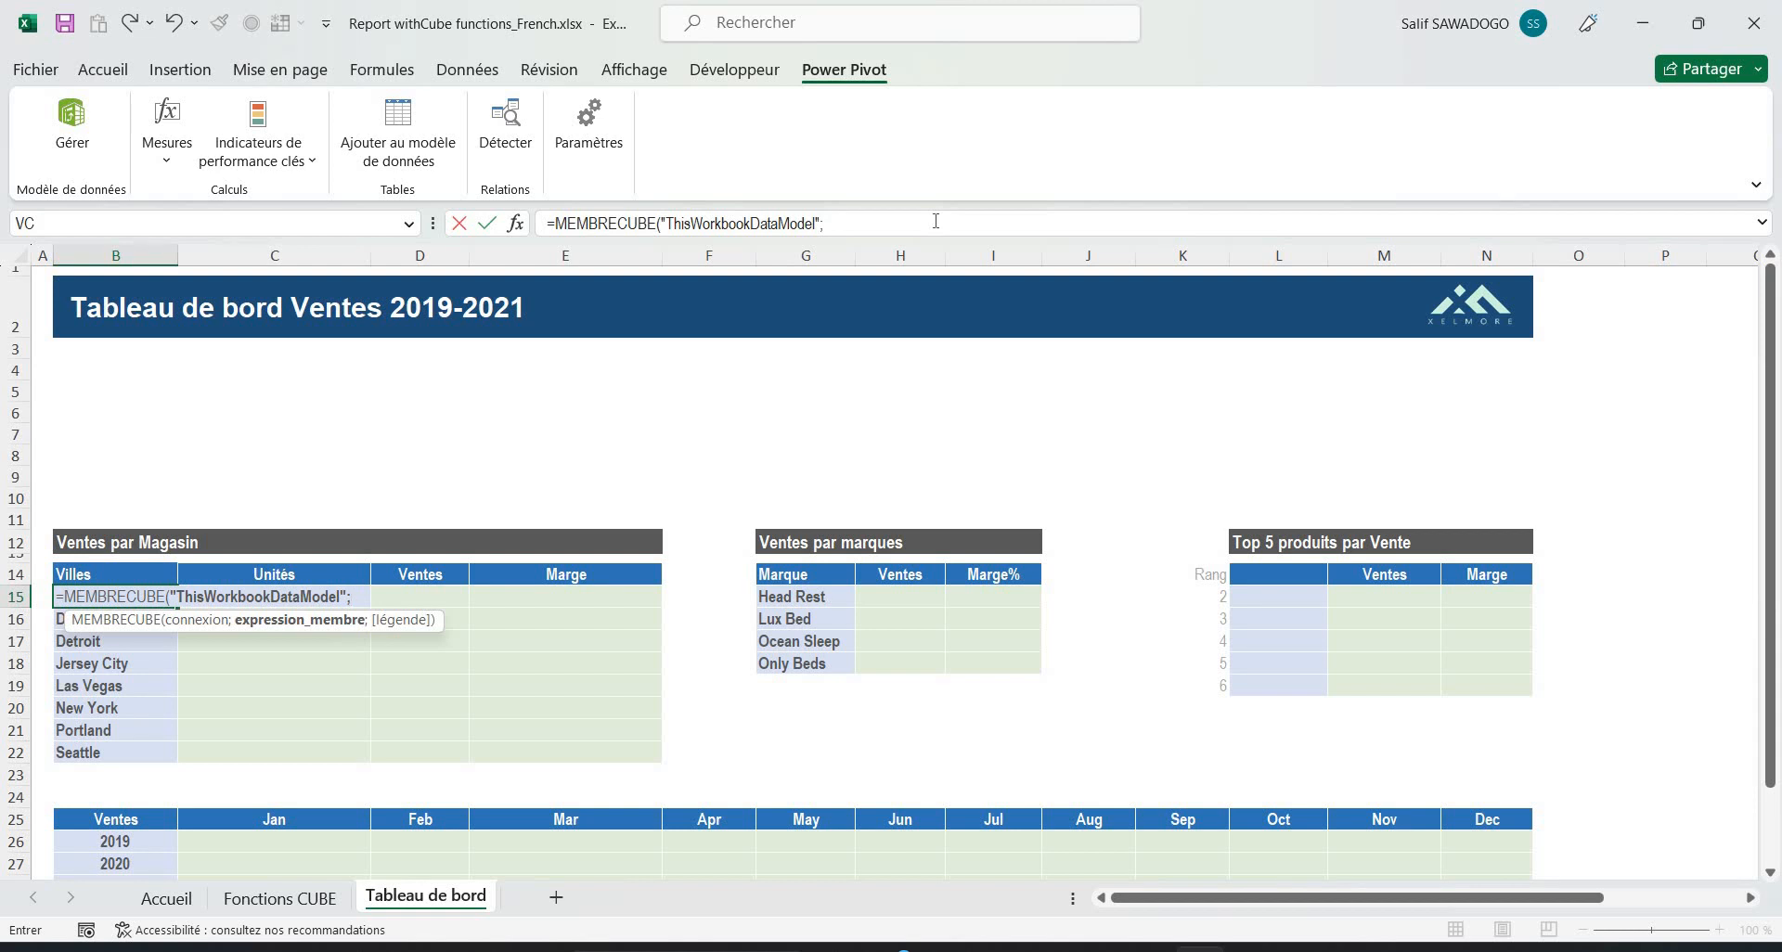
Step: Begin the member expression of the B15 formula with the [DimStores] table from the data model
{"action": "type", "text": "\""}
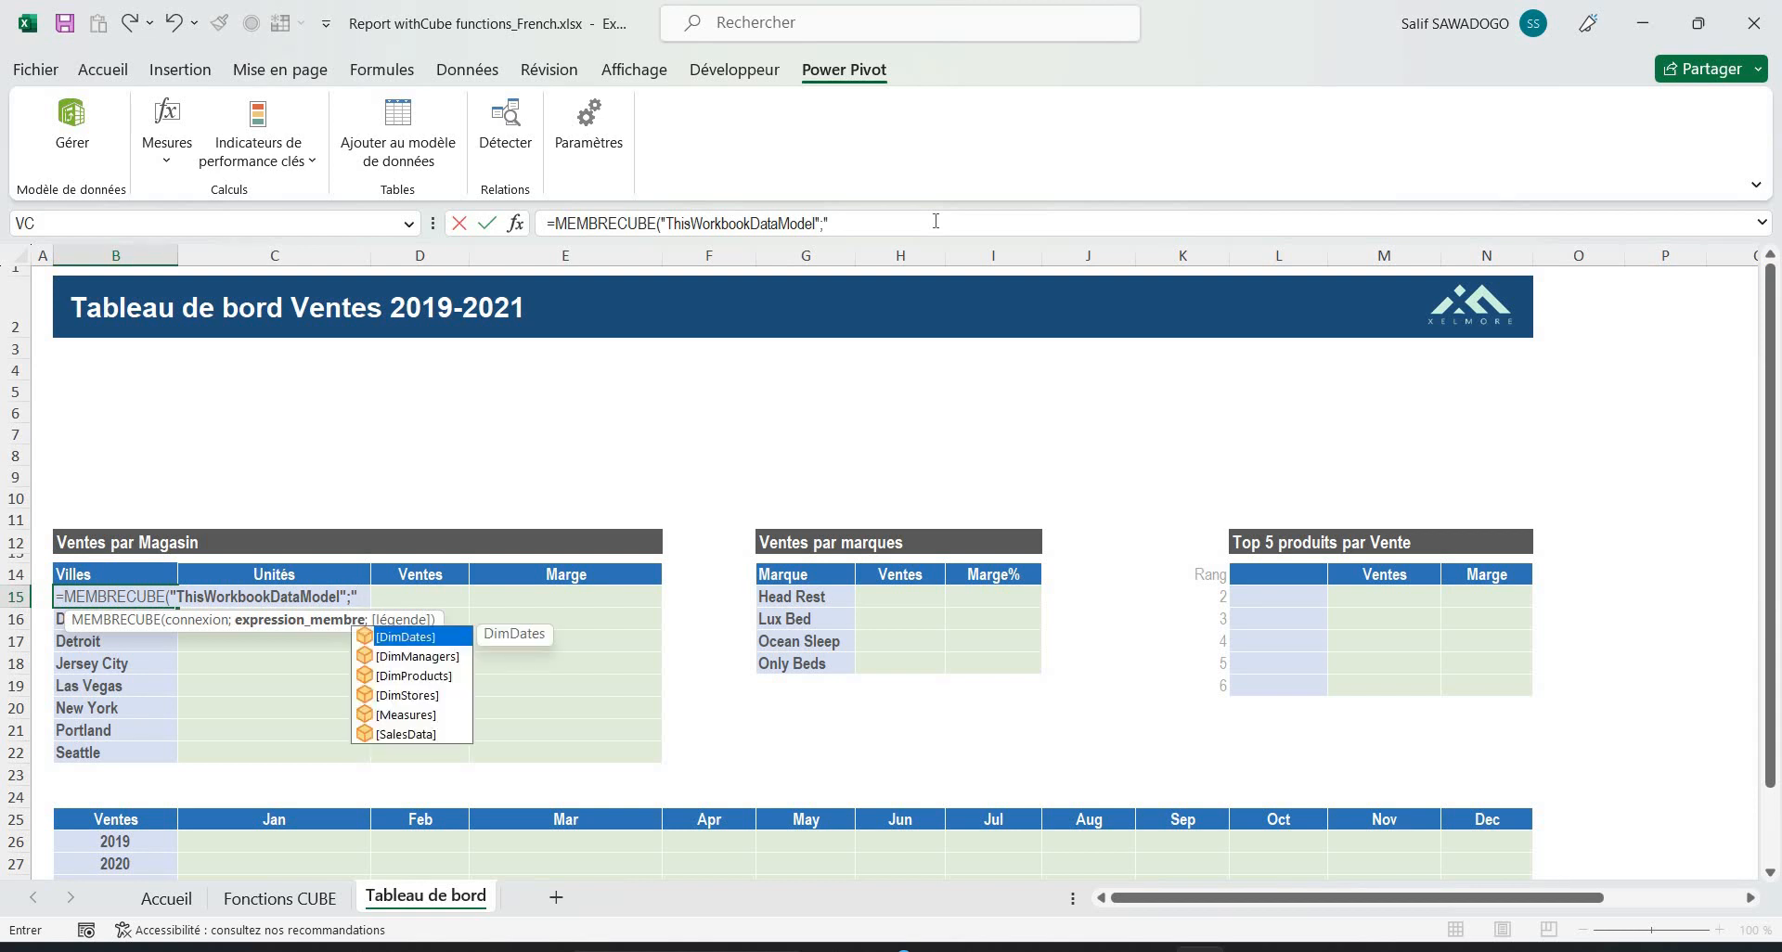
{"action": "key", "text": "Down"}
{"action": "key", "text": "Down"}
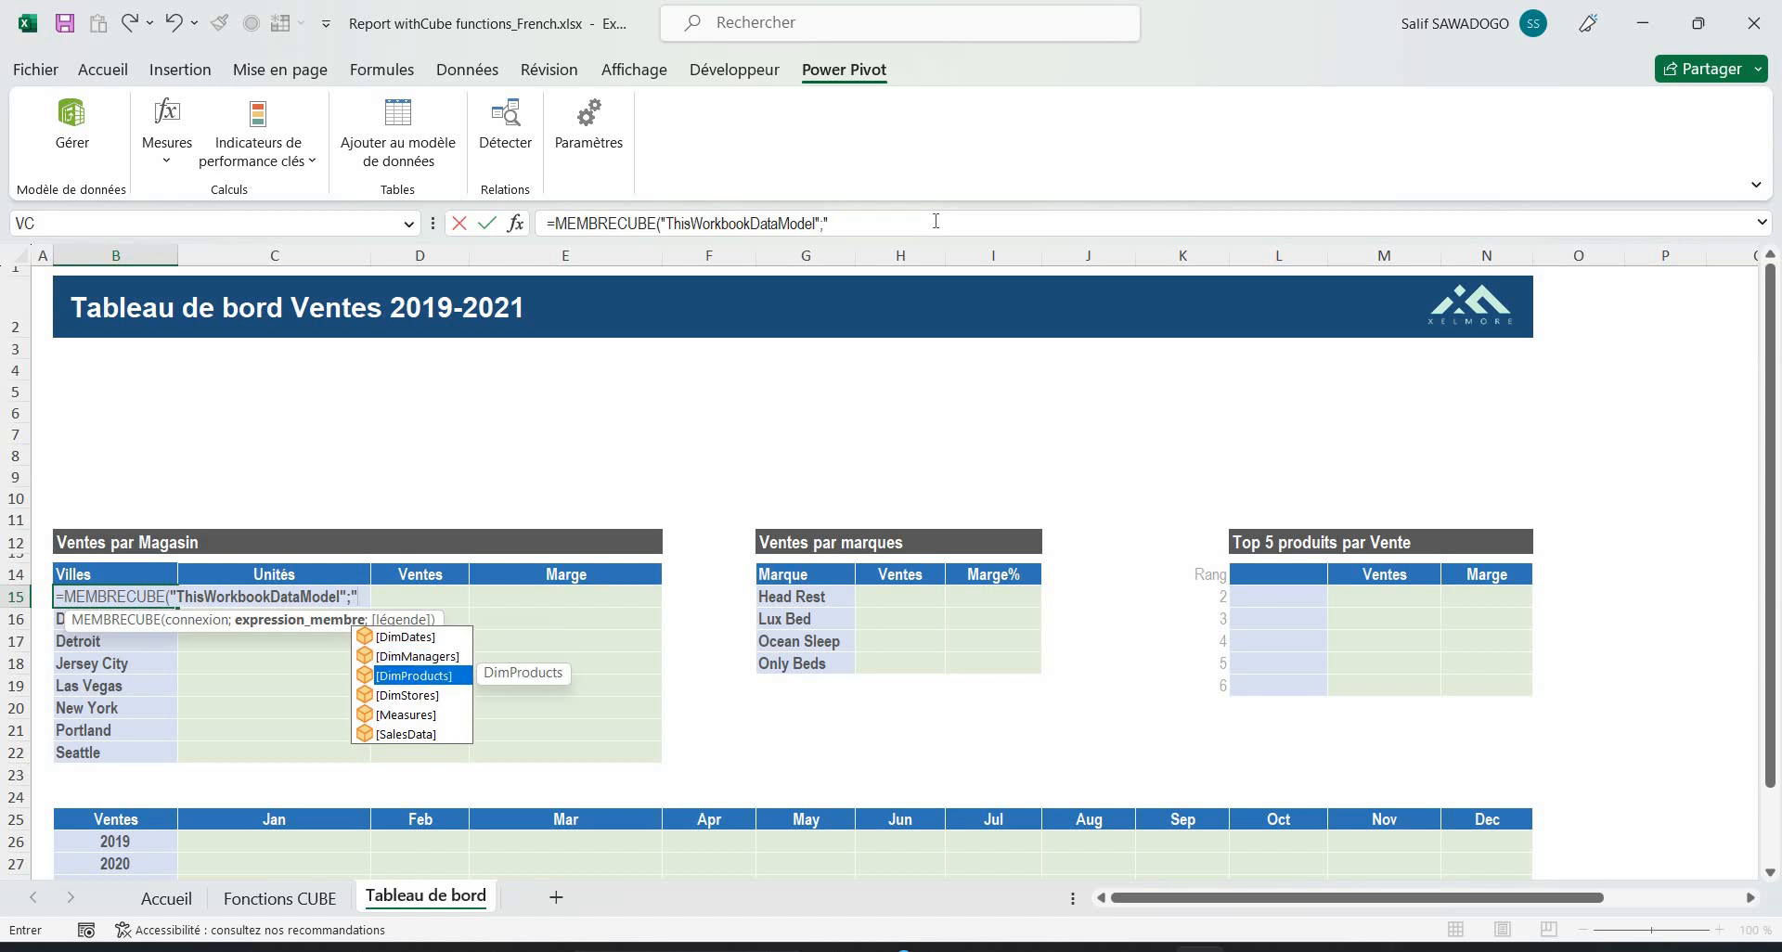
{"action": "key", "text": "Down"}
{"action": "key", "text": "Down"}
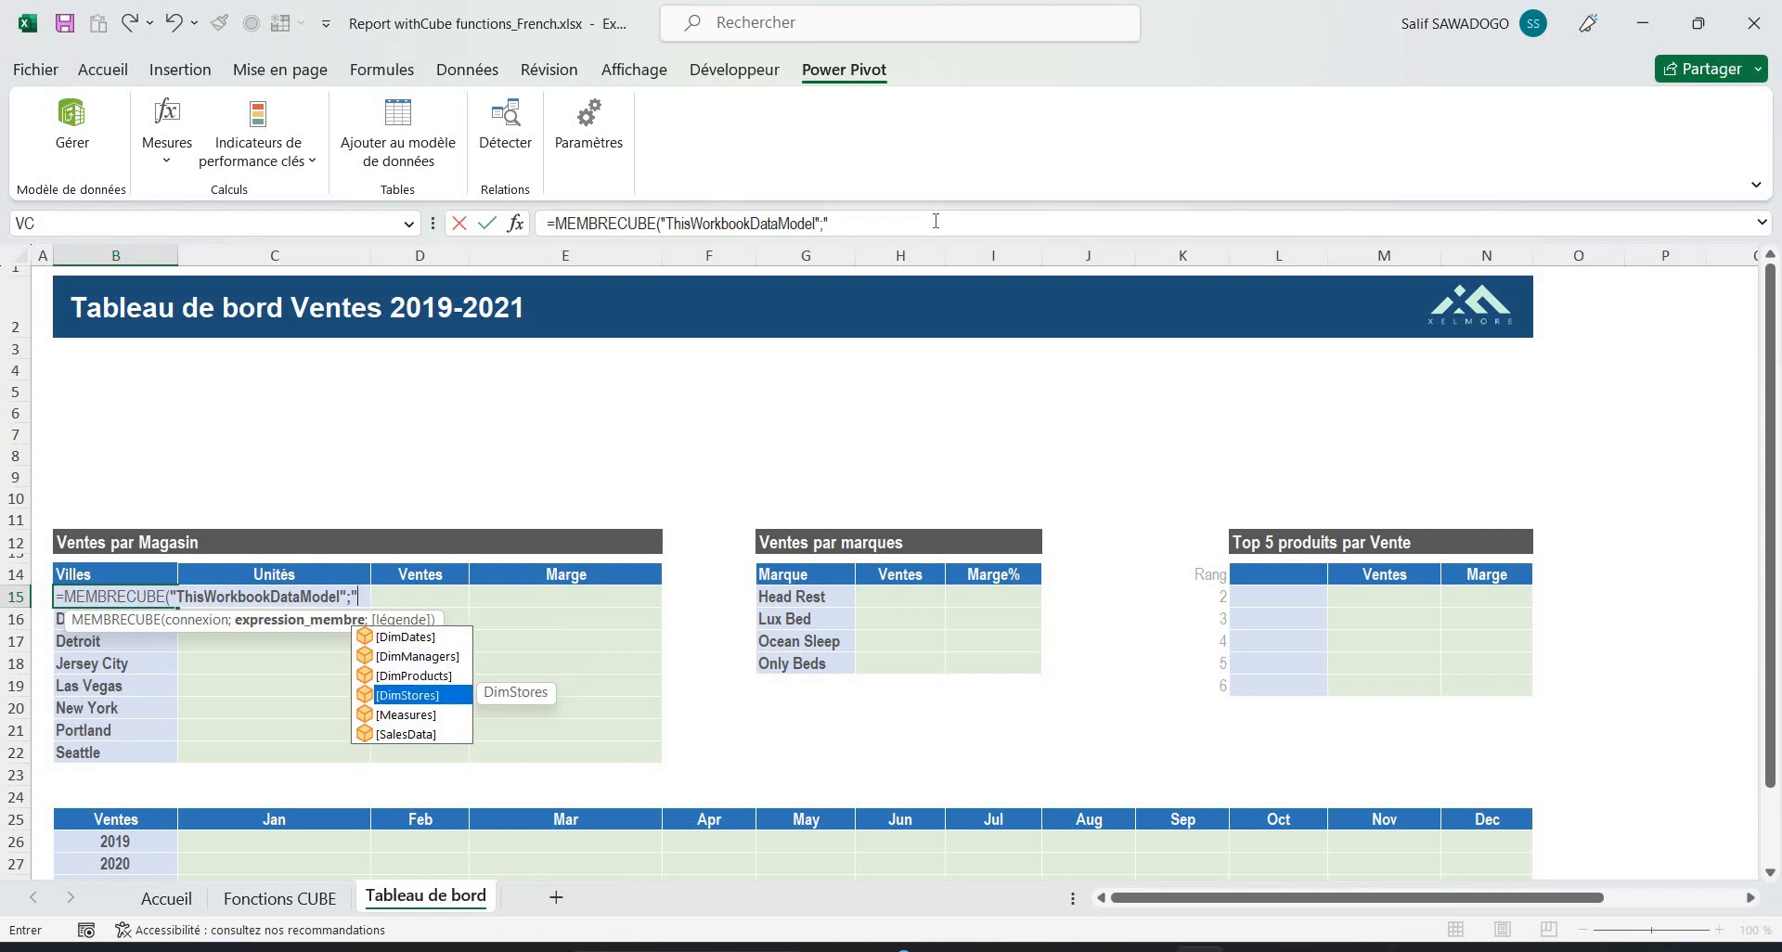
{"action": "key", "text": "Up"}
{"action": "key", "text": "Down"}
{"action": "key", "text": "Up"}
{"action": "key", "text": "Tab"}
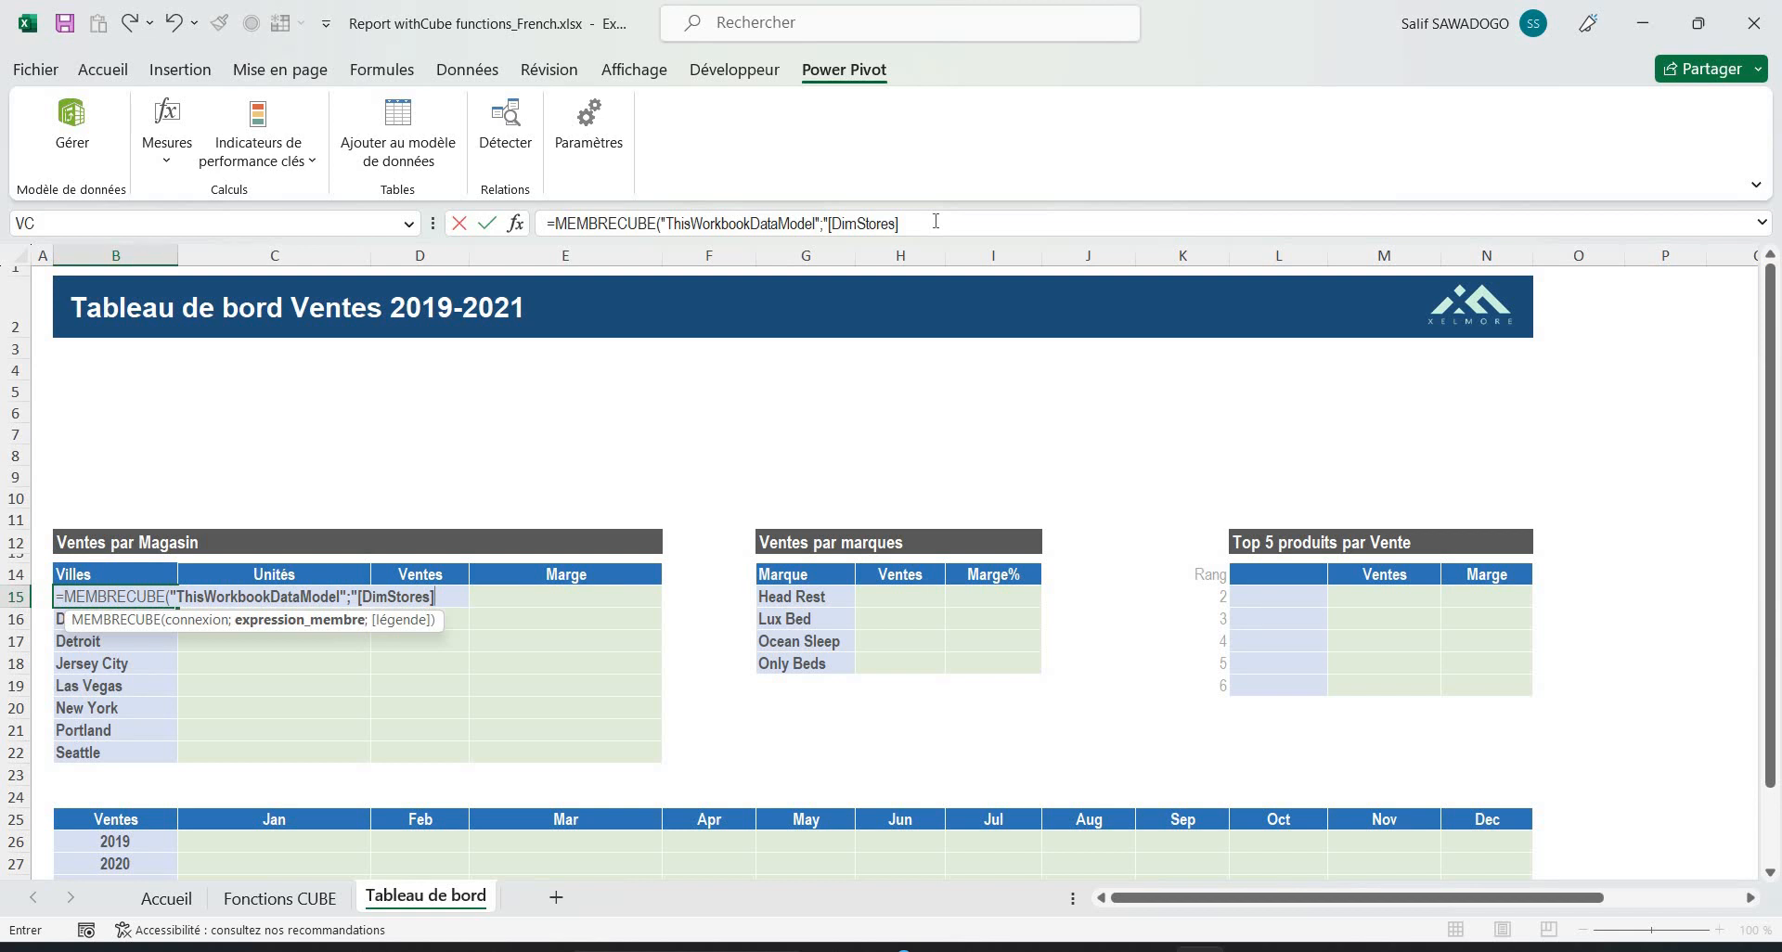
Step: Extend the member expression of the B15 formula with the [Ville] column and its [All] level
{"action": "type", "text": "."}
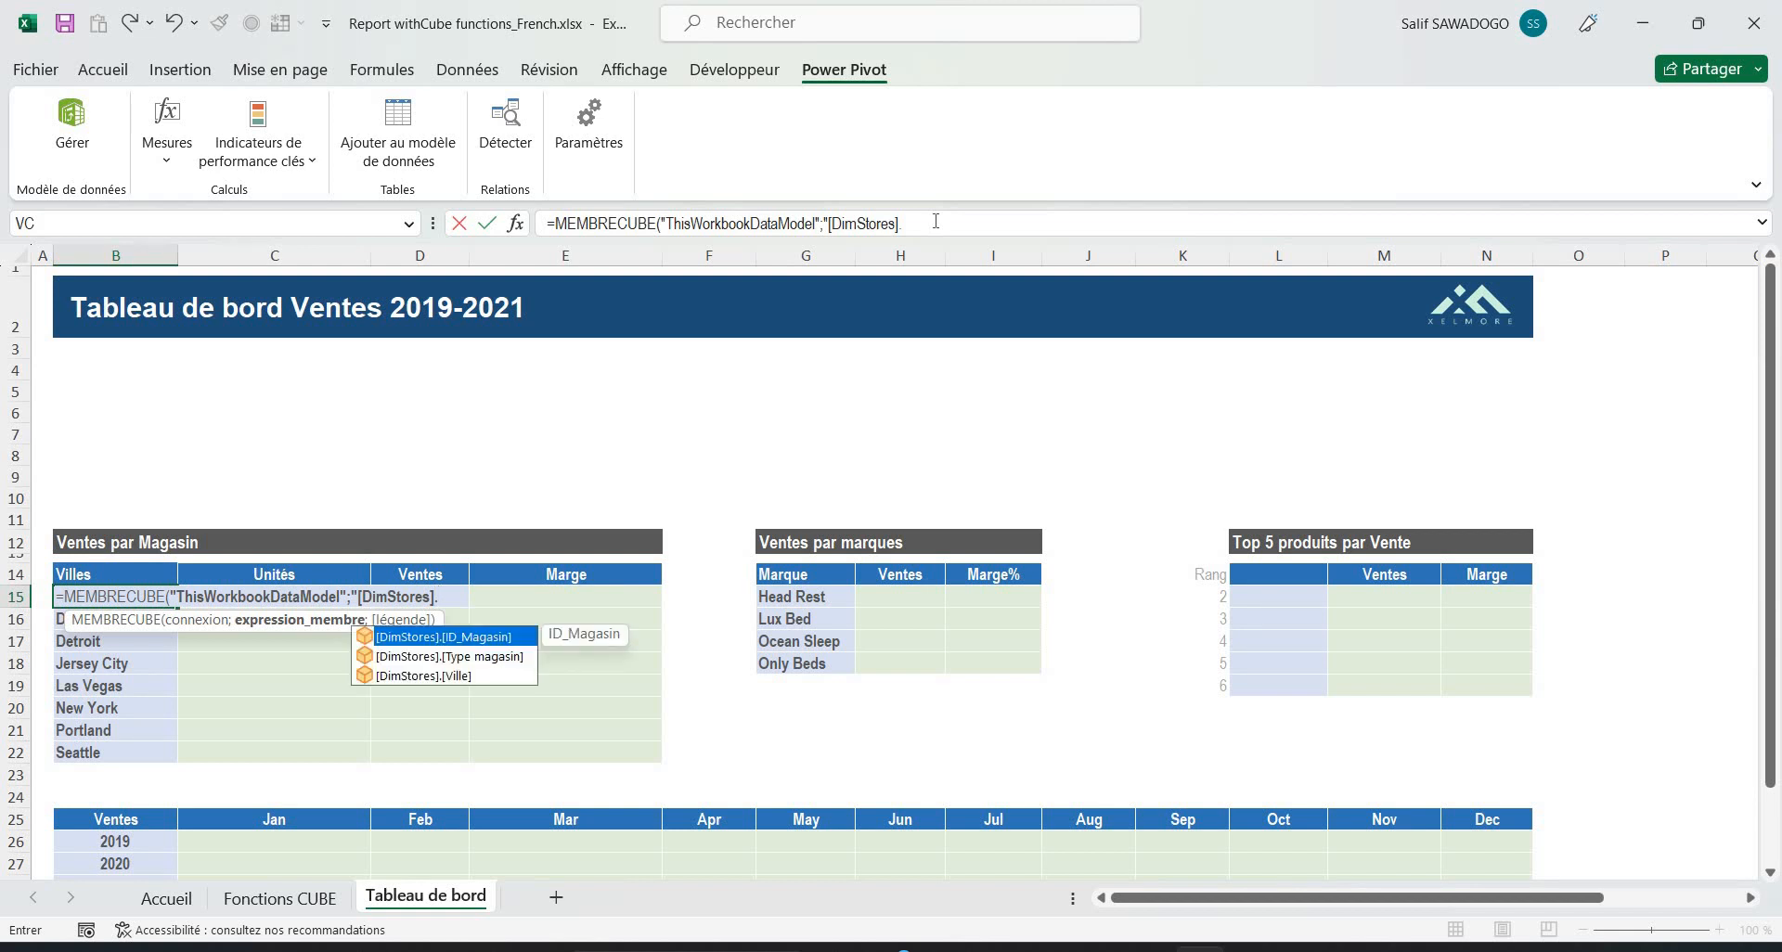
{"action": "key", "text": "Down"}
{"action": "key", "text": "Down"}
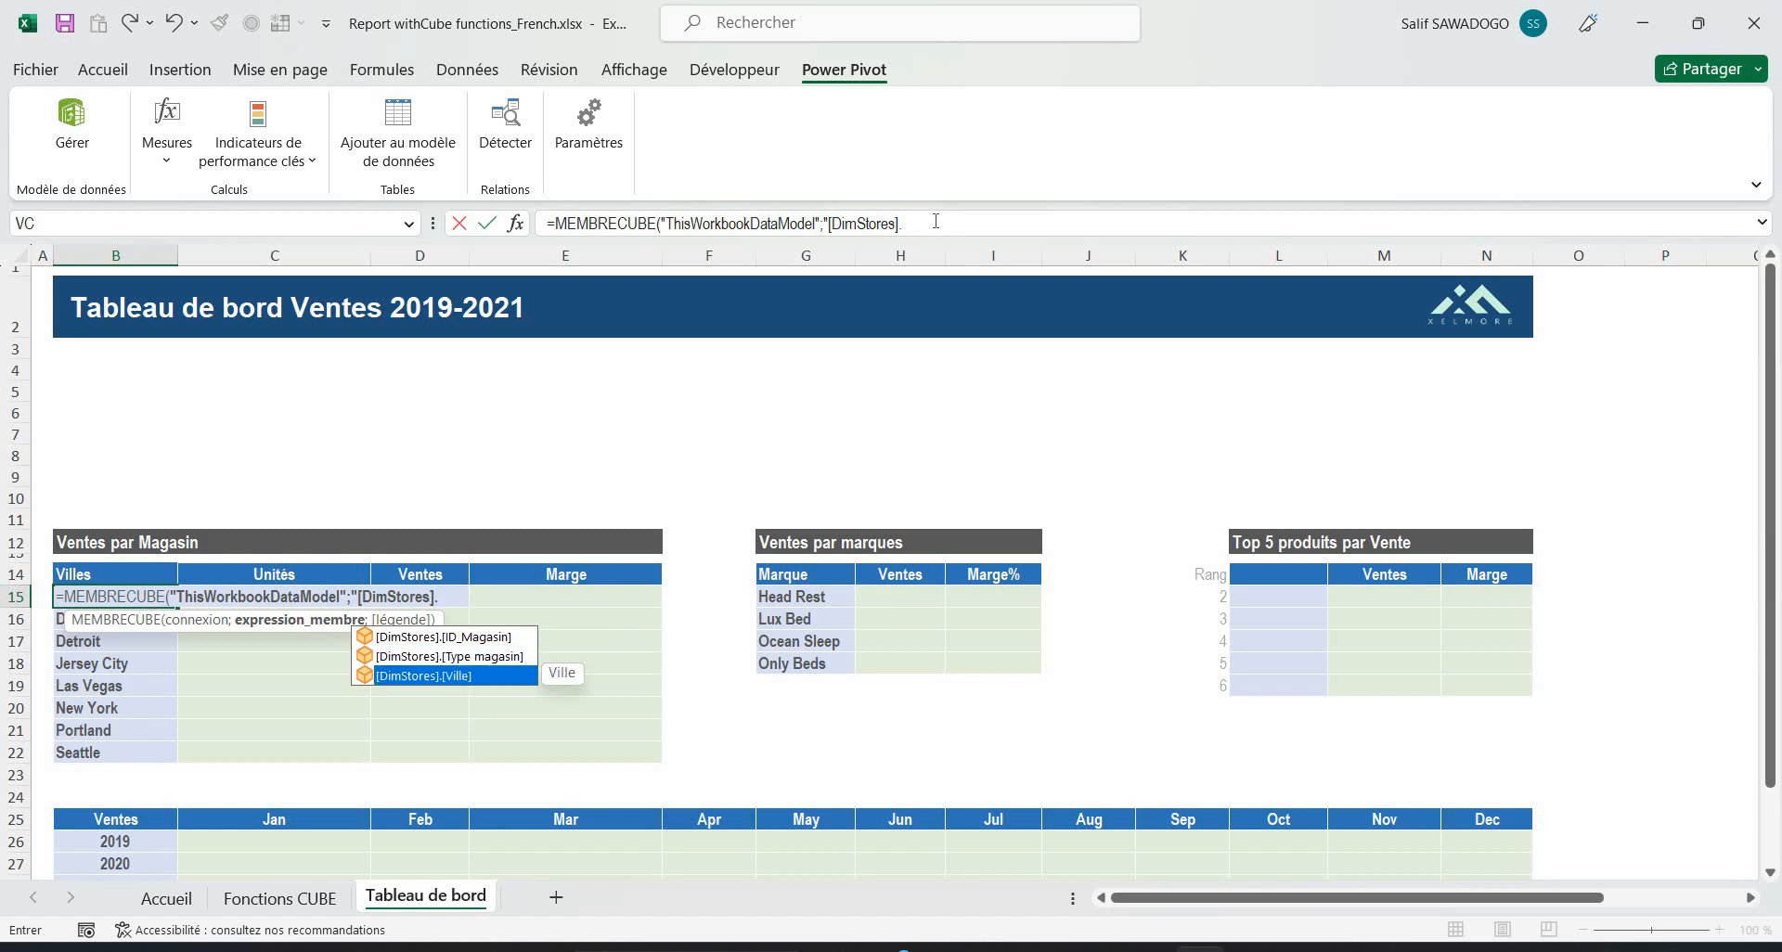
{"action": "key", "text": "Tab"}
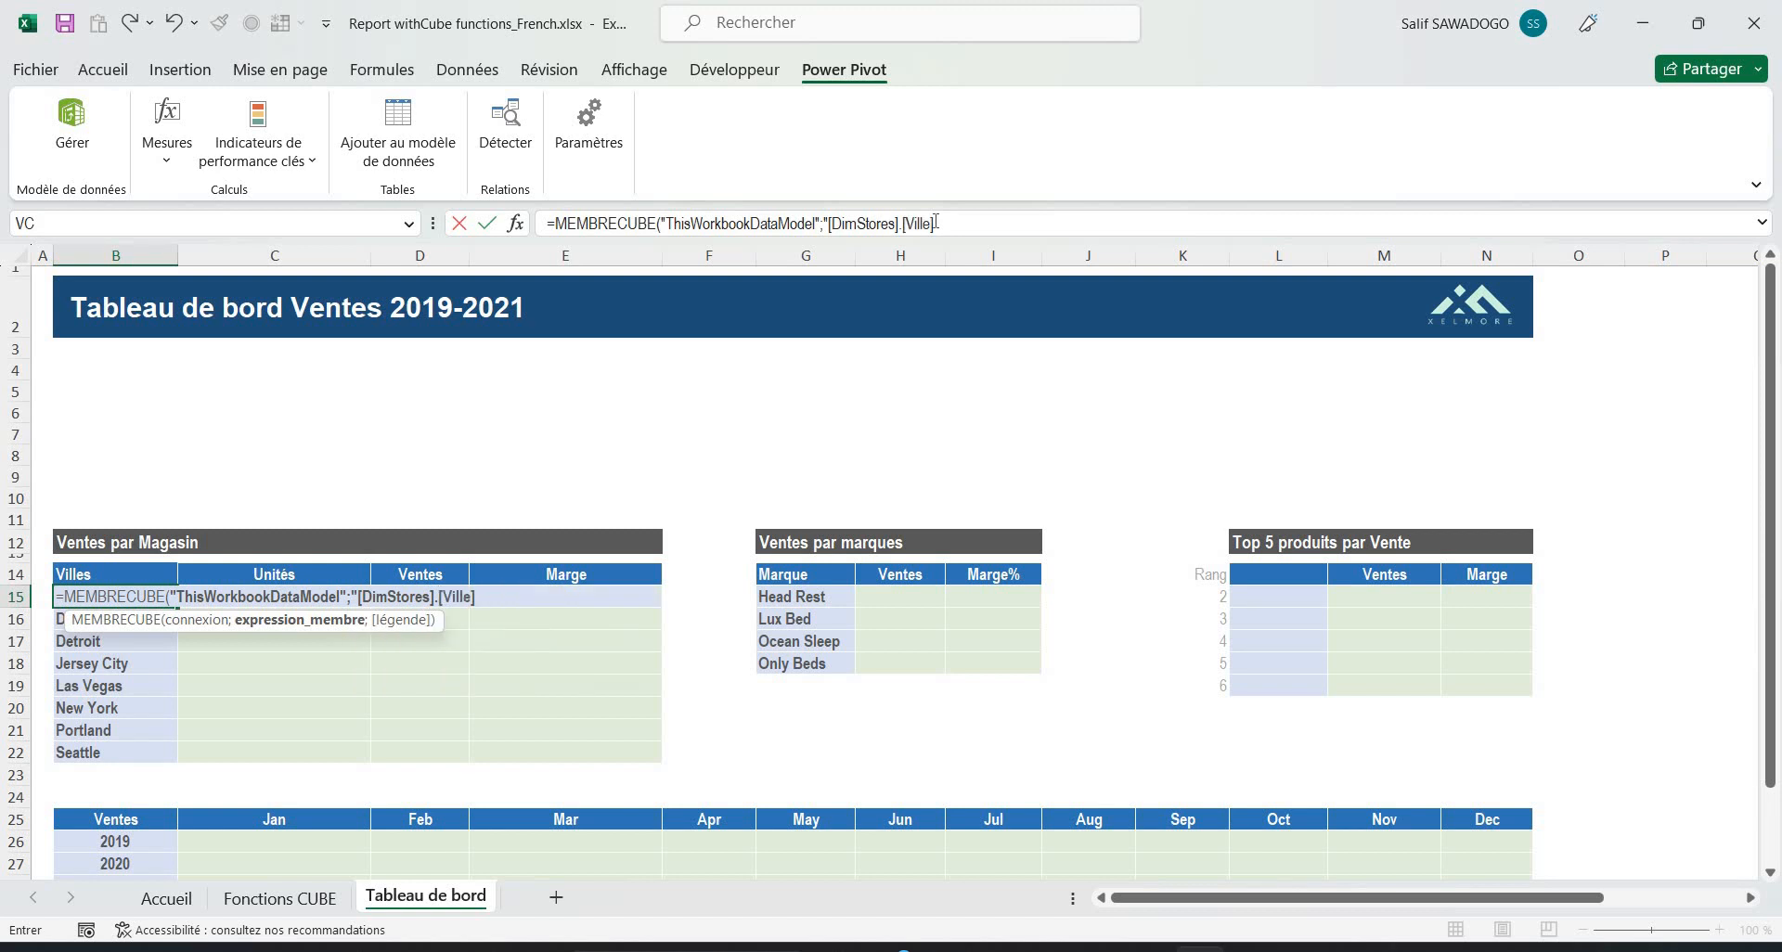
{"action": "type", "text": "."}
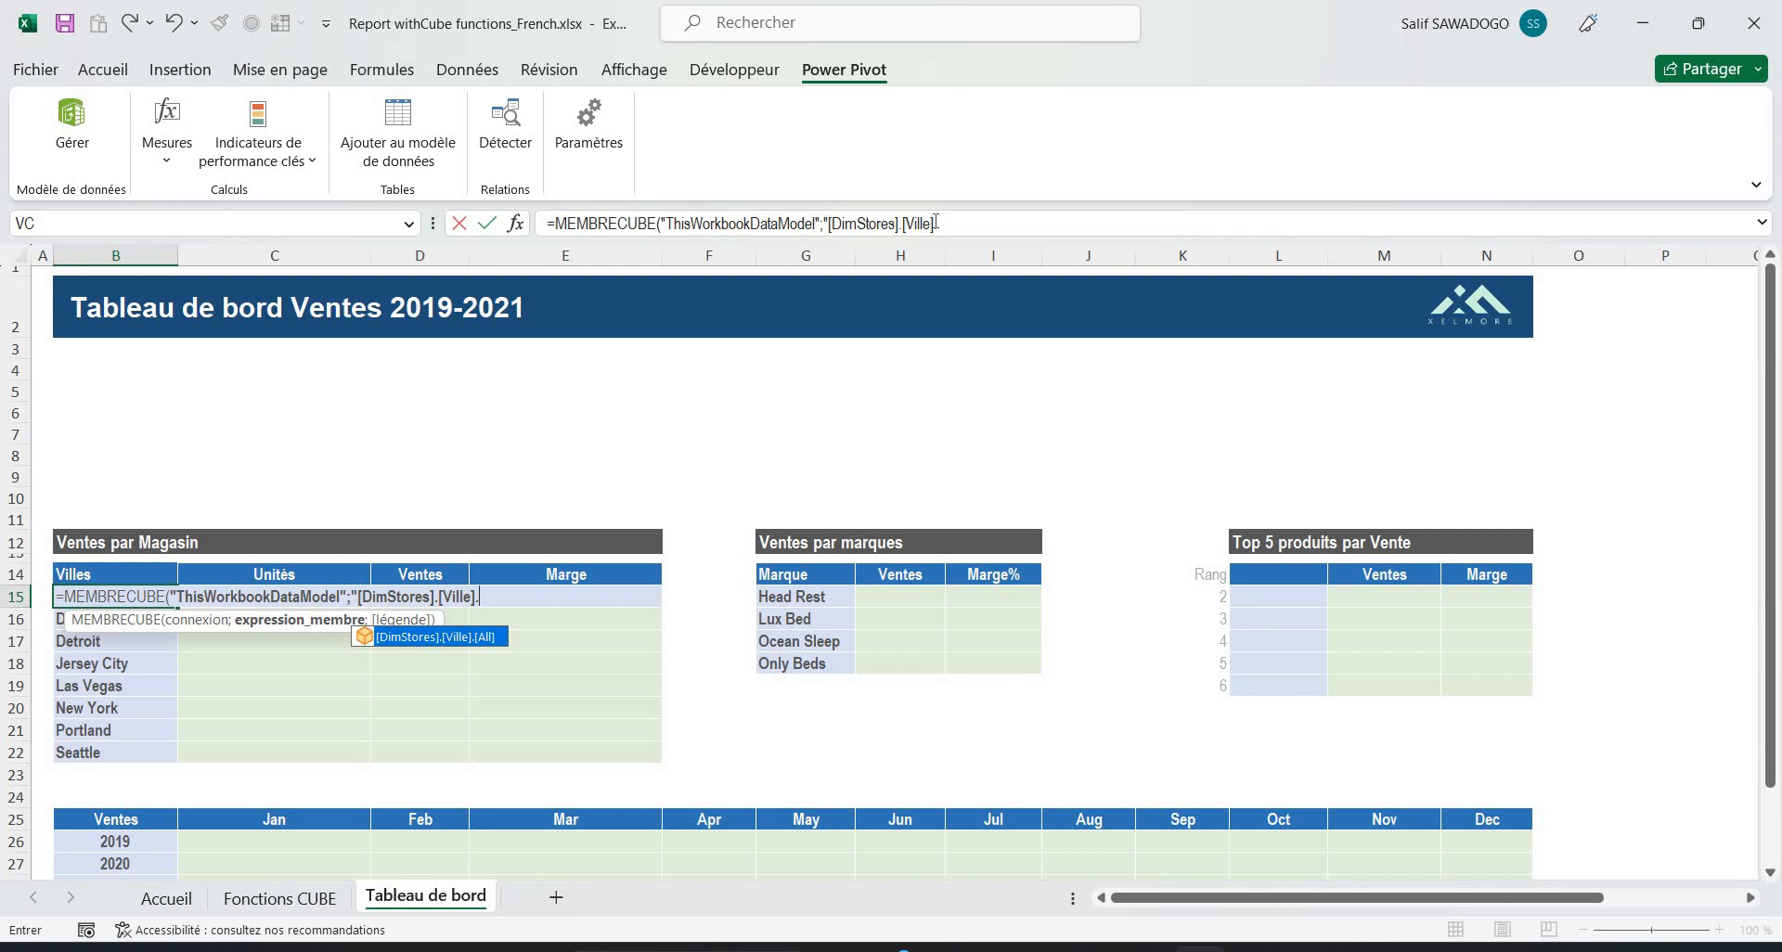
{"action": "key", "text": "Tab"}
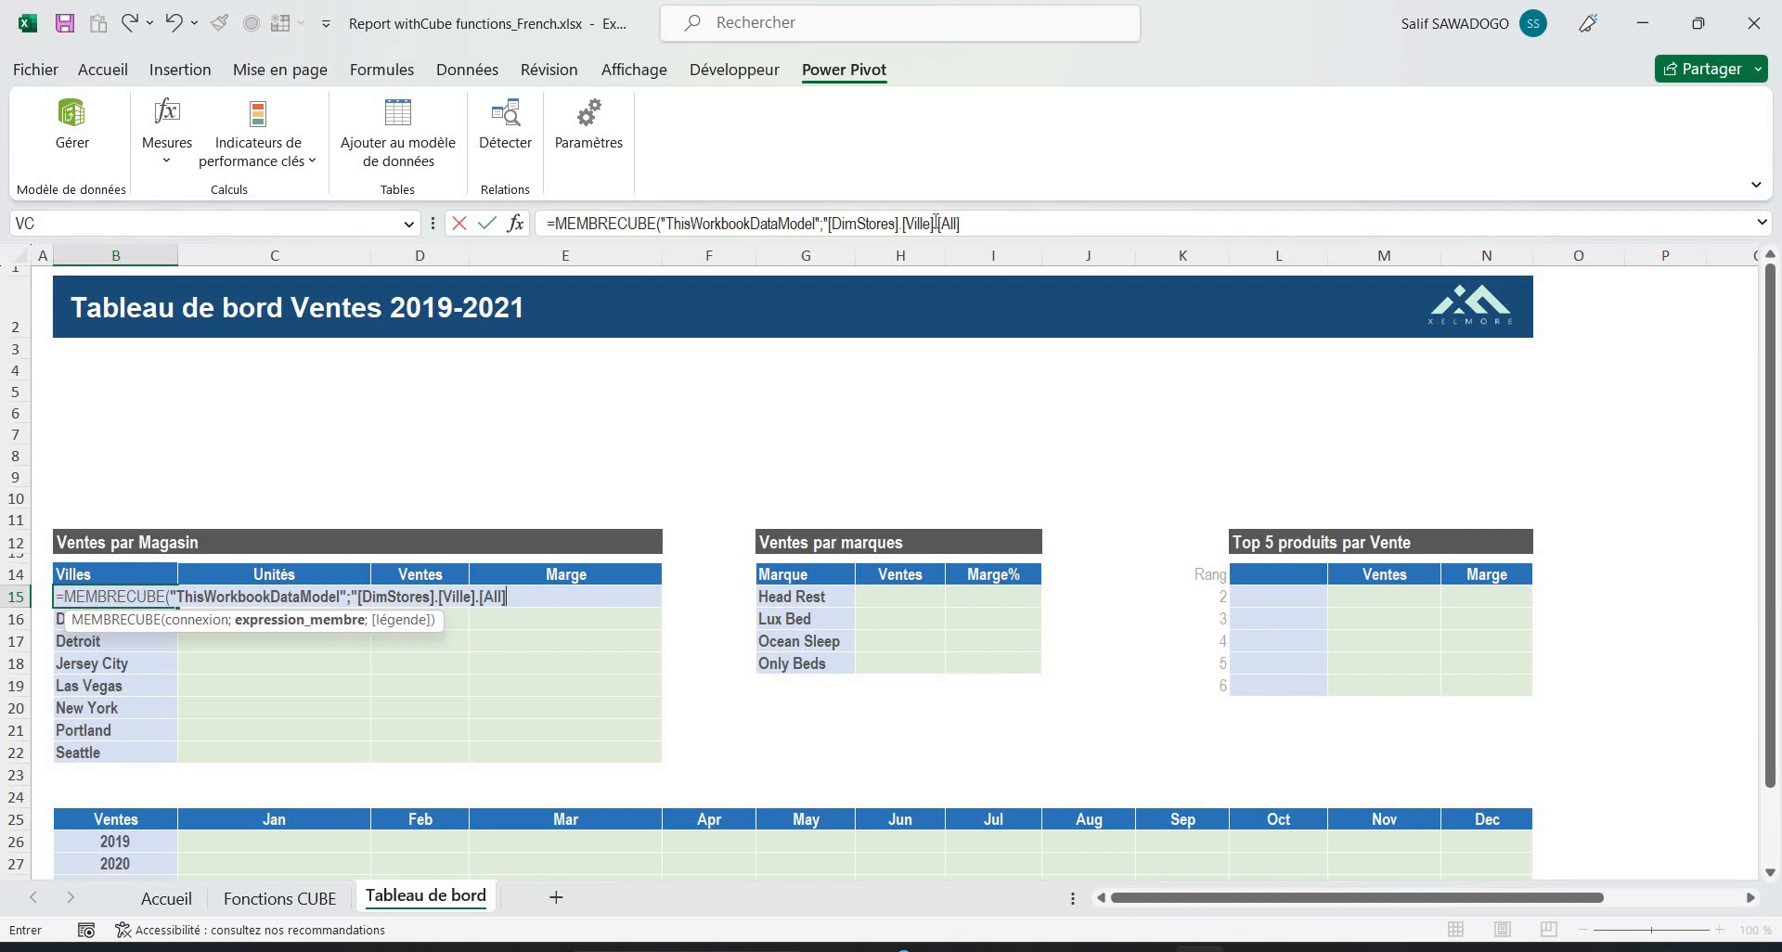
Step: Finish the member expression in B15 with the [Austin] member, close the MEMBRECUBE formula and enter it
{"action": "type", "text": "."}
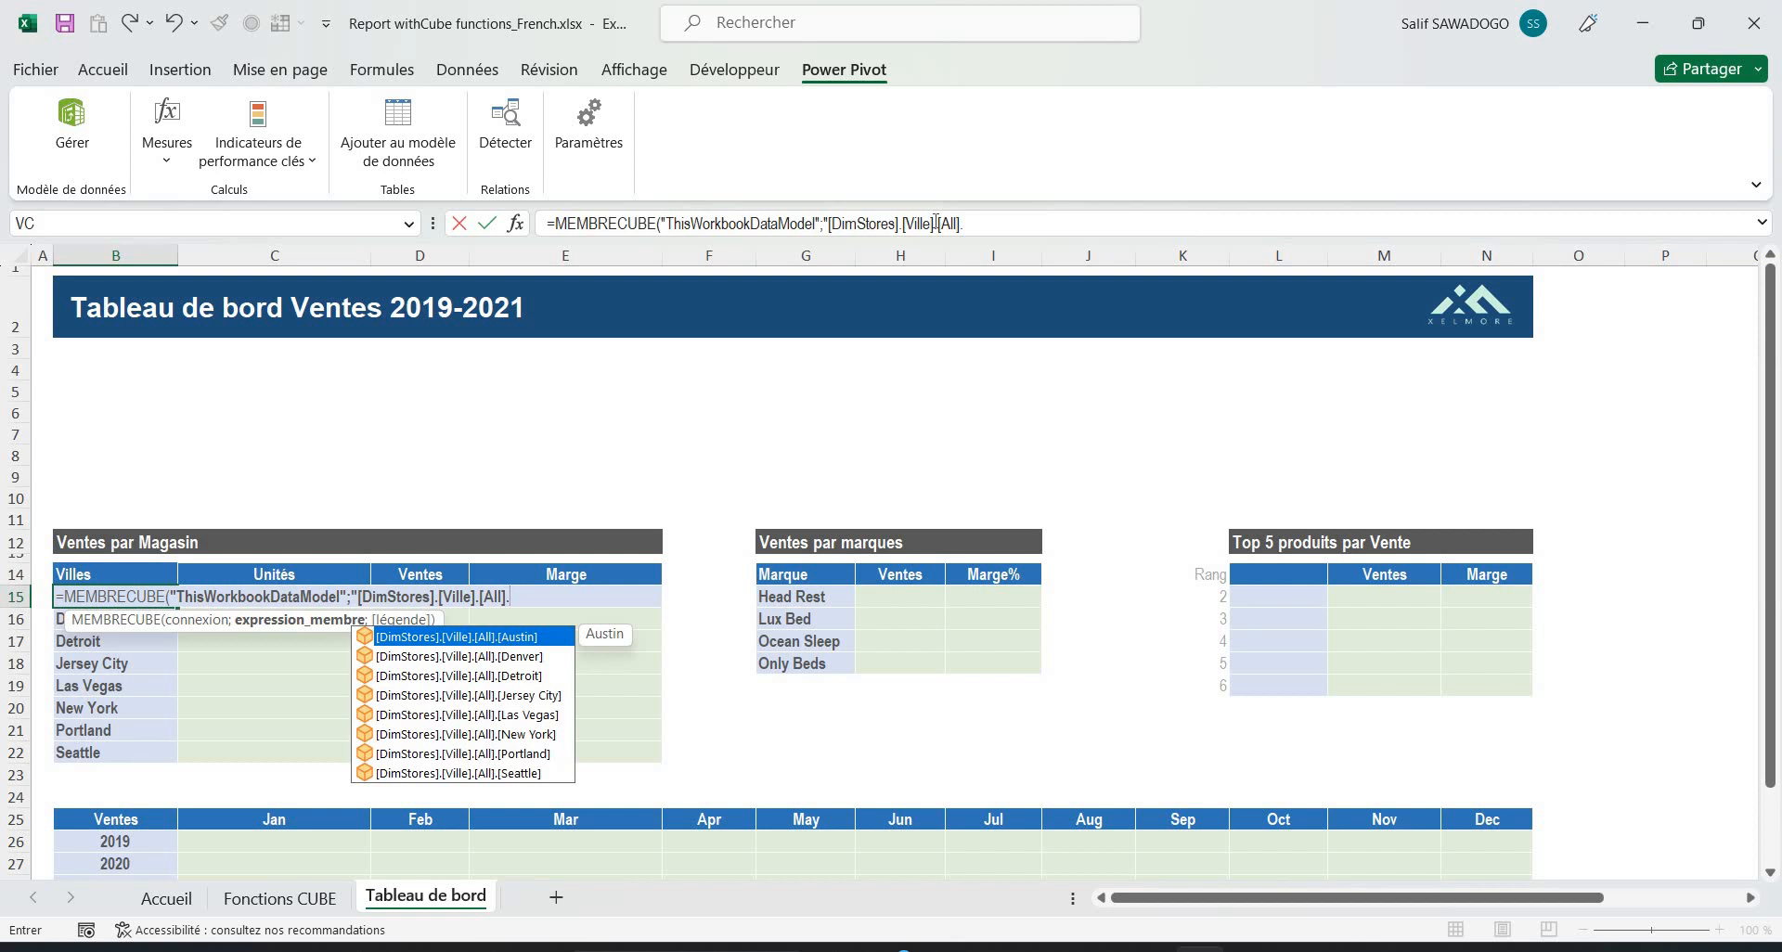
{"action": "key", "text": "Tab"}
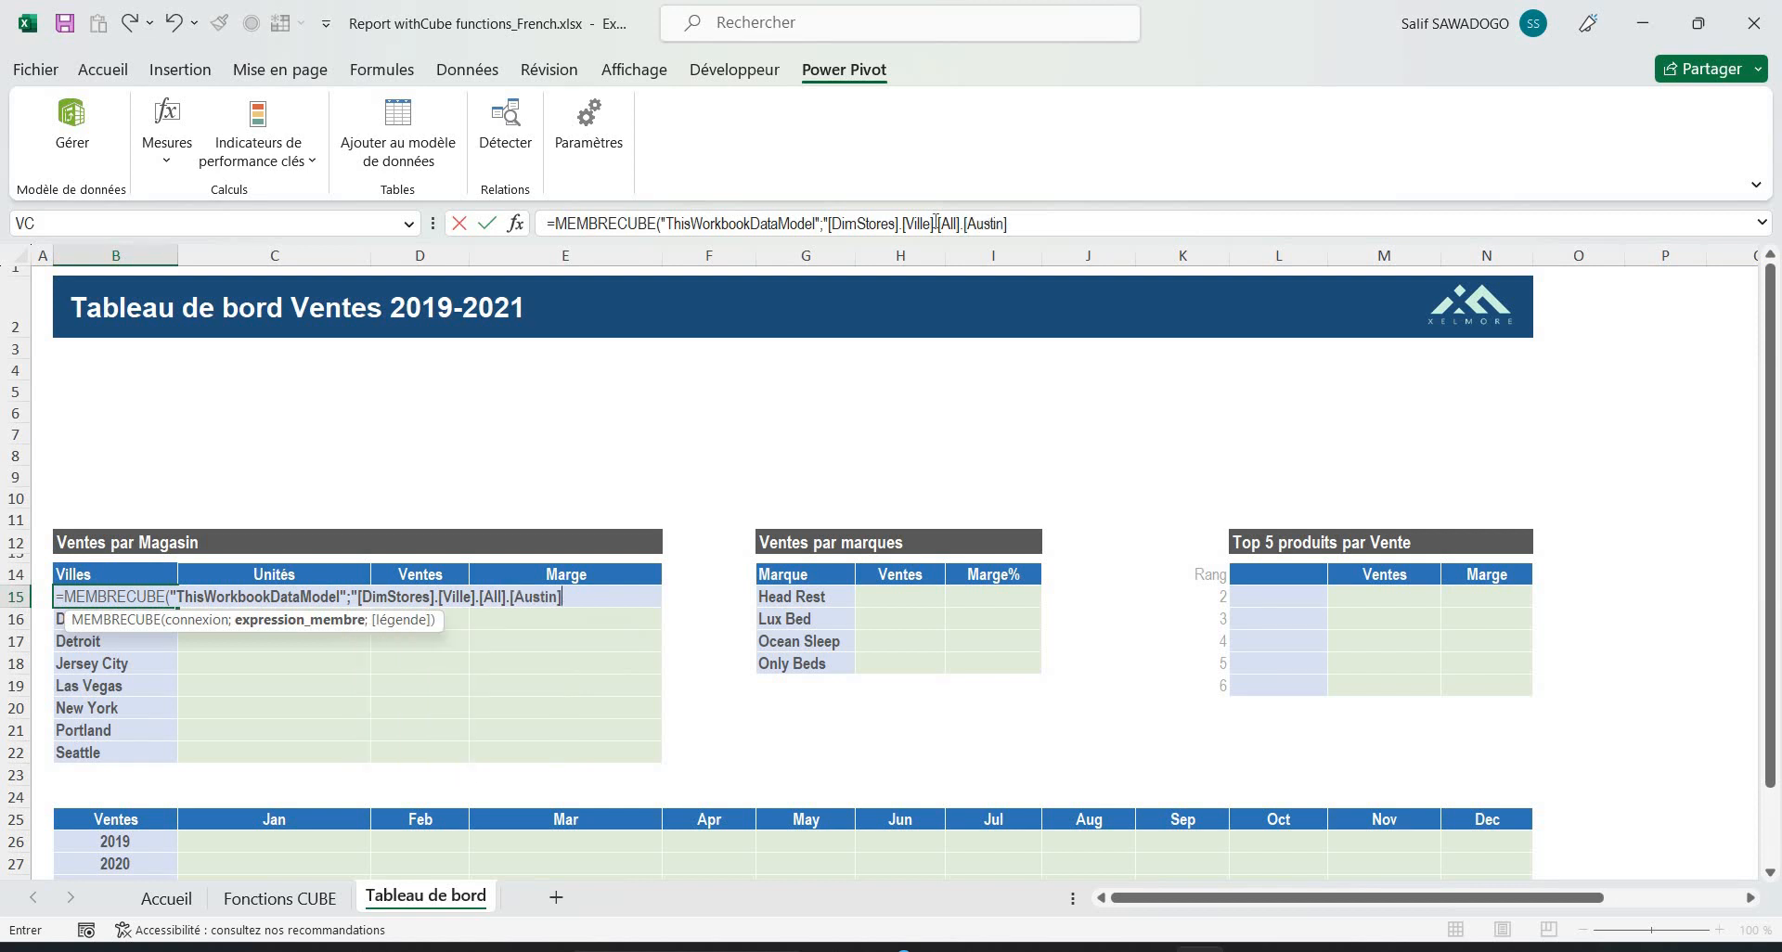
{"action": "type", "text": "\""}
{"action": "type", "text": ")"}
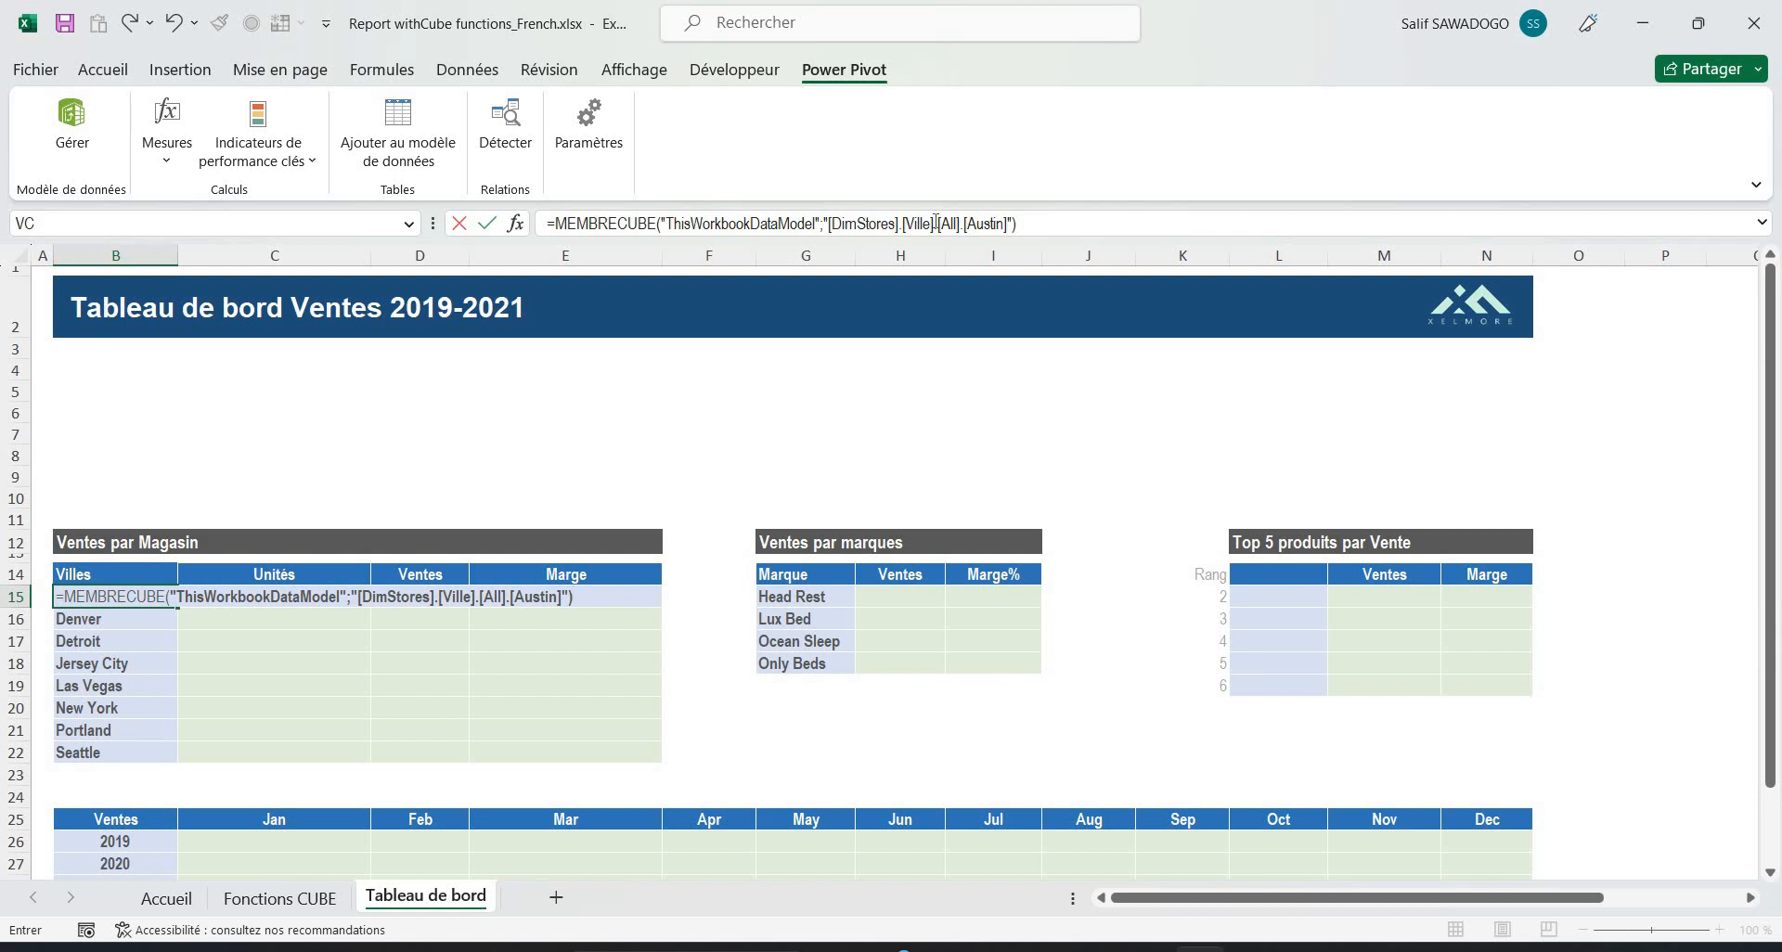
{"action": "key", "text": "Return"}
{"action": "key", "text": "Up"}
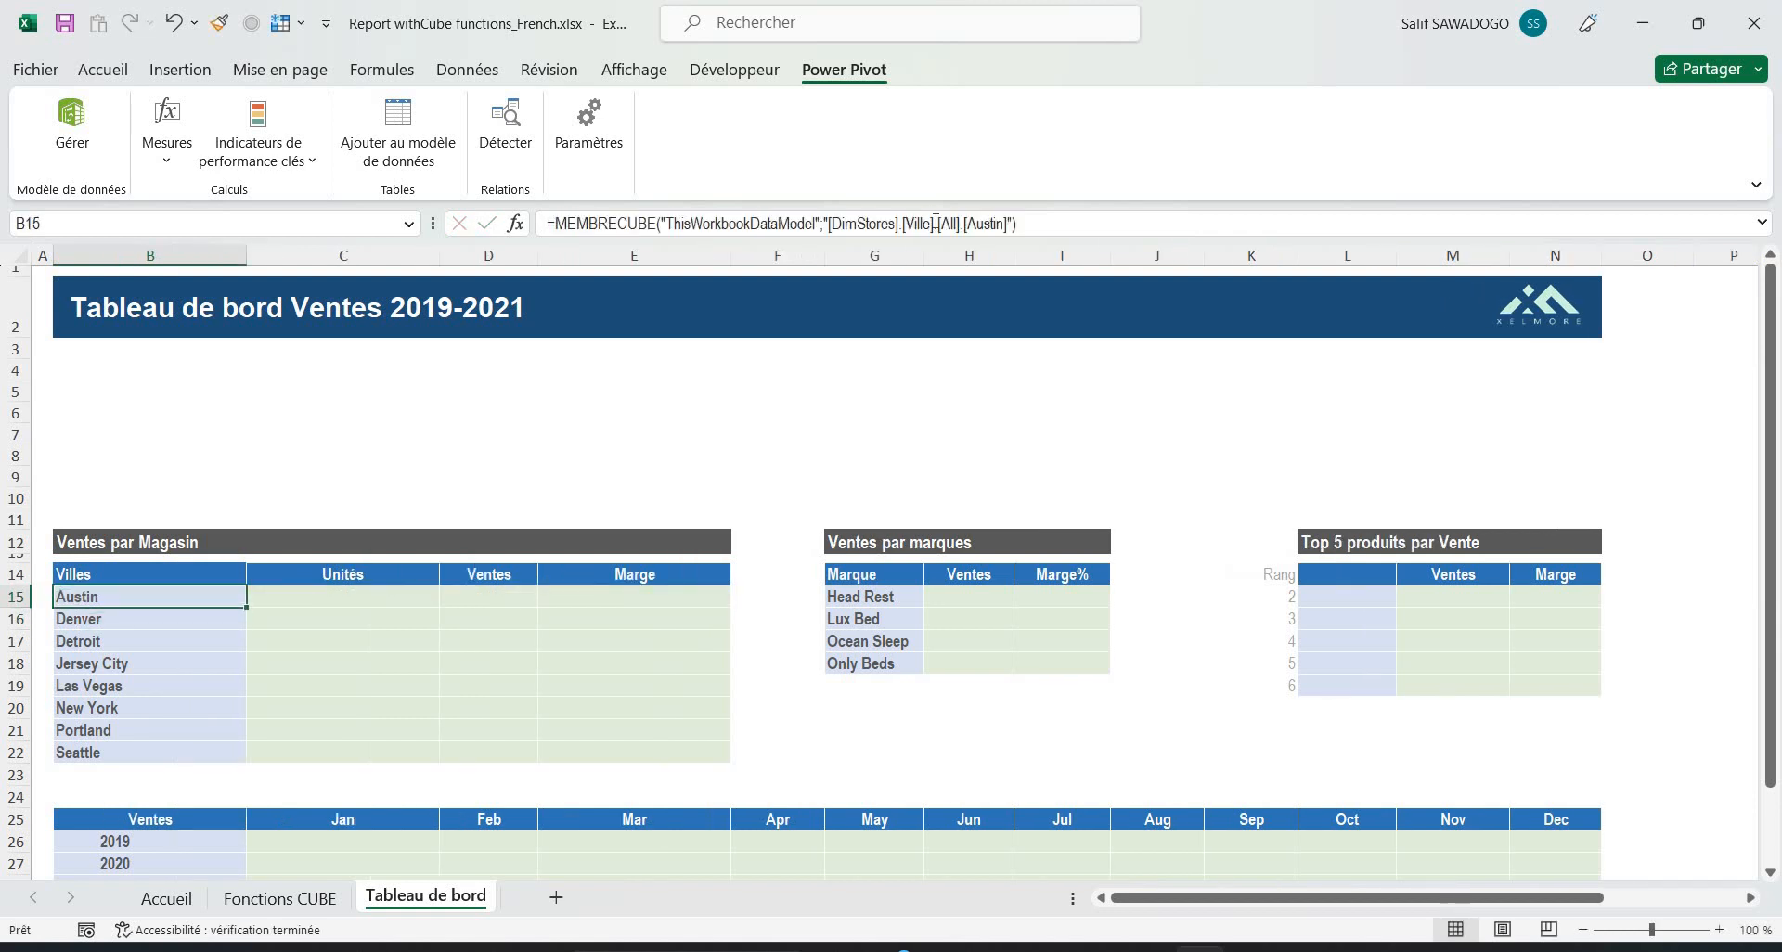
Step: Compare the MEMBRECUBE formula in B15 with the content of B16 and the Unités header formula in C14
{"action": "key", "text": "Down"}
{"action": "key", "text": "Up"}
{"action": "key", "text": "Down"}
{"action": "key", "text": "Up"}
{"action": "key", "text": "Down"}
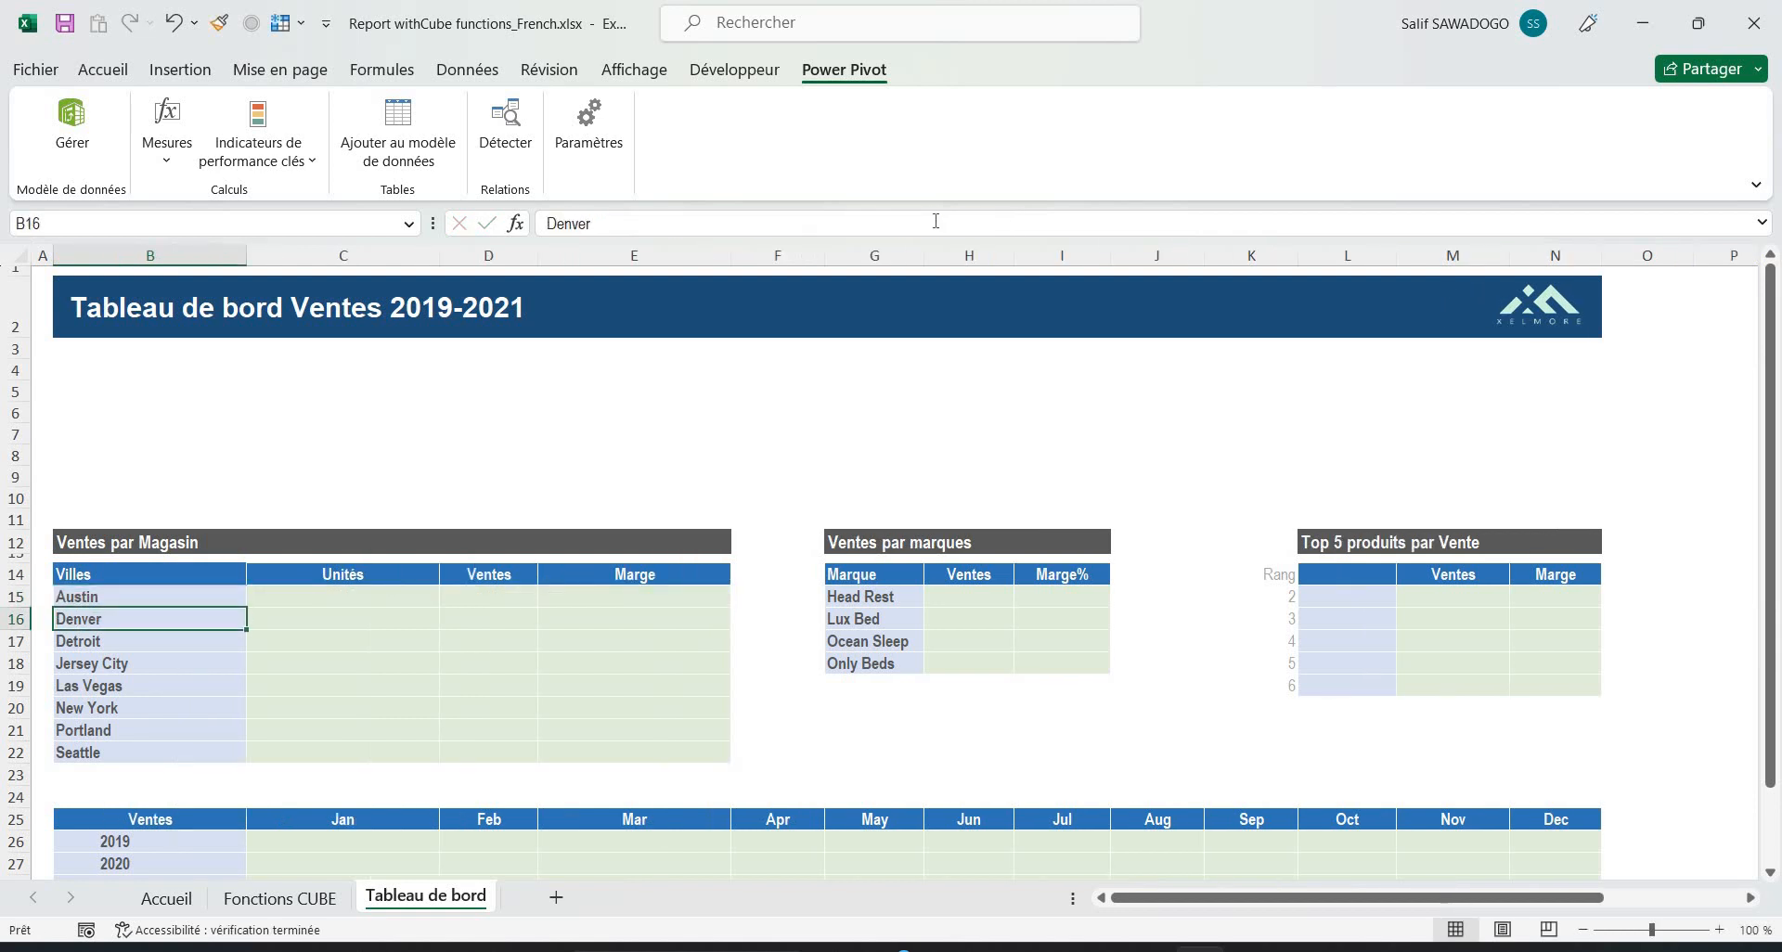
{"action": "key", "text": "Up"}
{"action": "key", "text": "Up"}
{"action": "key", "text": "Right"}
{"action": "key", "text": "Right"}
{"action": "key", "text": "Left"}
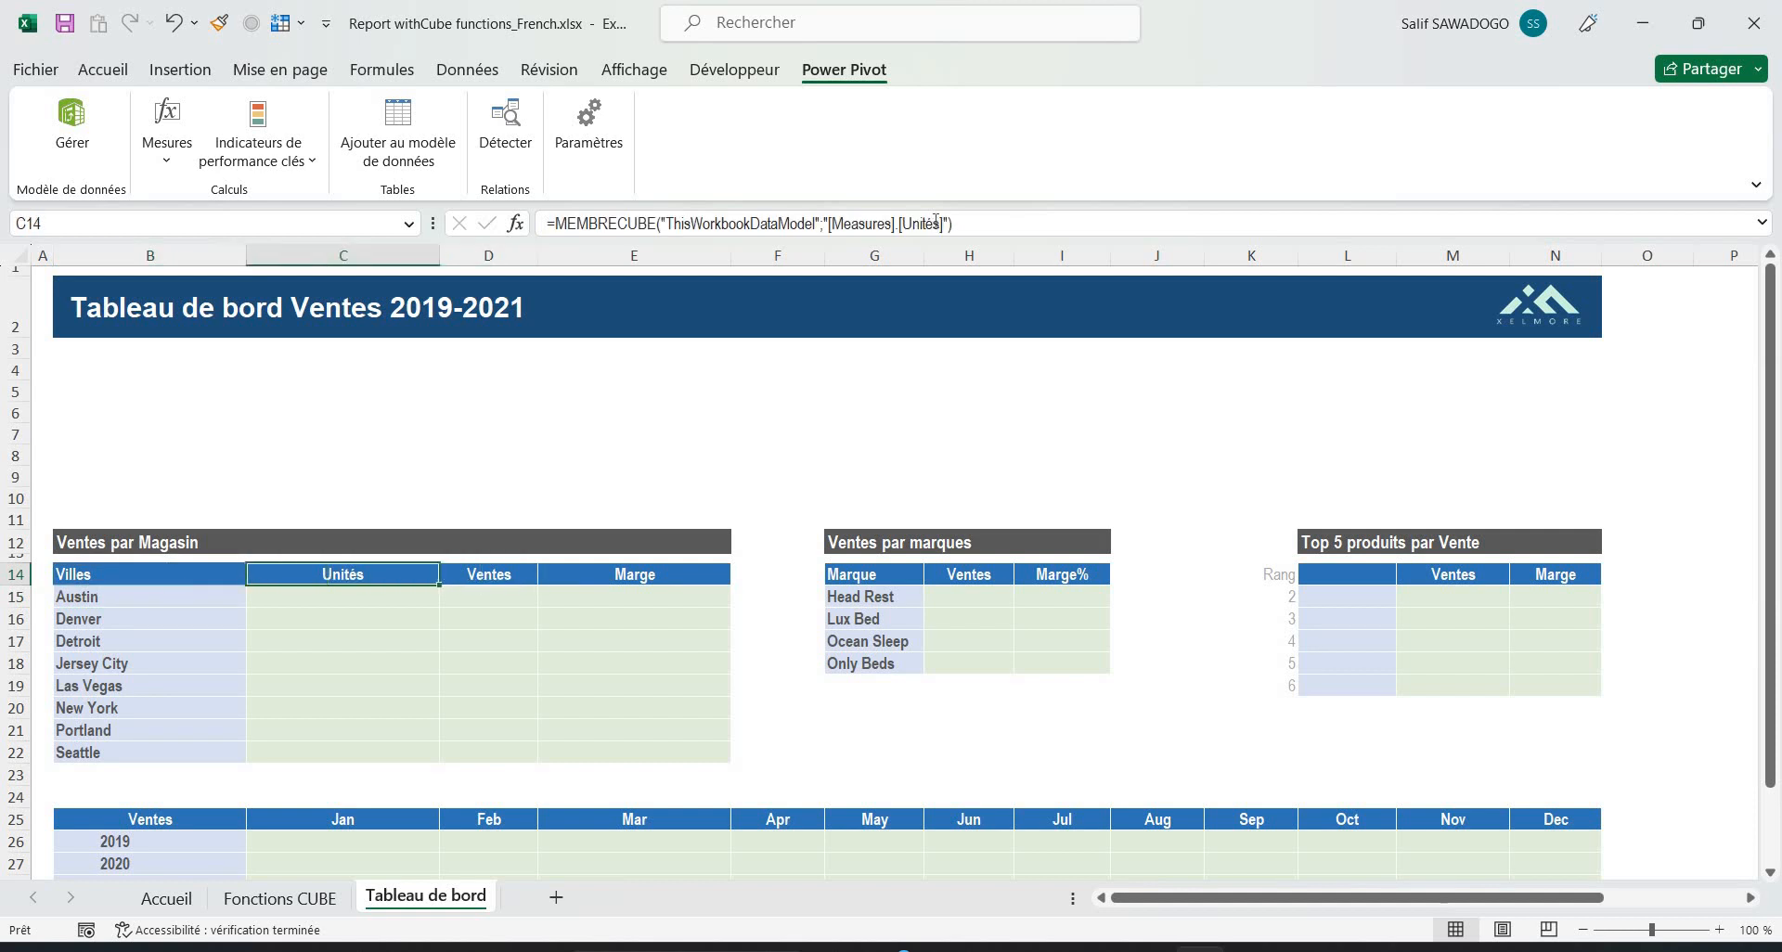
{"action": "key", "text": "Left"}
{"action": "key", "text": "Down"}
{"action": "key", "text": "Down"}
{"action": "key", "text": "Up"}
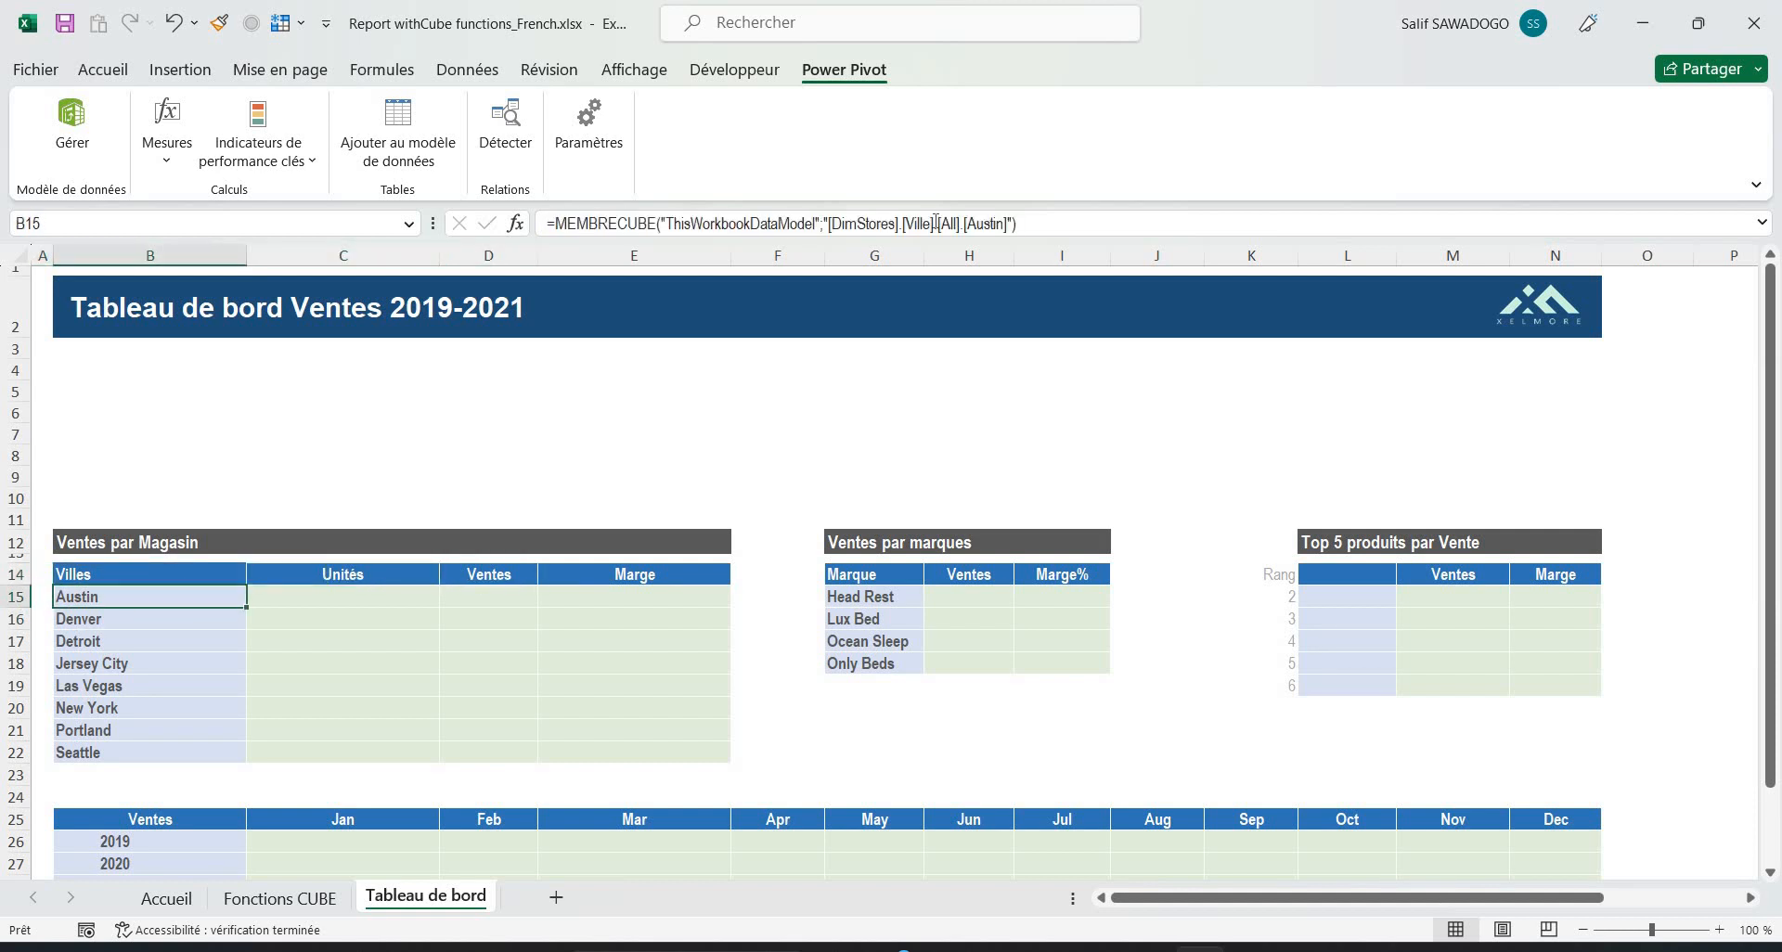
{"action": "key", "text": "Up"}
{"action": "key", "text": "Down"}
{"action": "key", "text": "Down"}
{"action": "key", "text": "Up"}
Step: Examine the MEMBRECUBE formulas behind the Ventes and Marge headers in D14 and E14
{"action": "key", "text": "Right"}
{"action": "key", "text": "Right"}
{"action": "key", "text": "Right"}
{"action": "key", "text": "Right"}
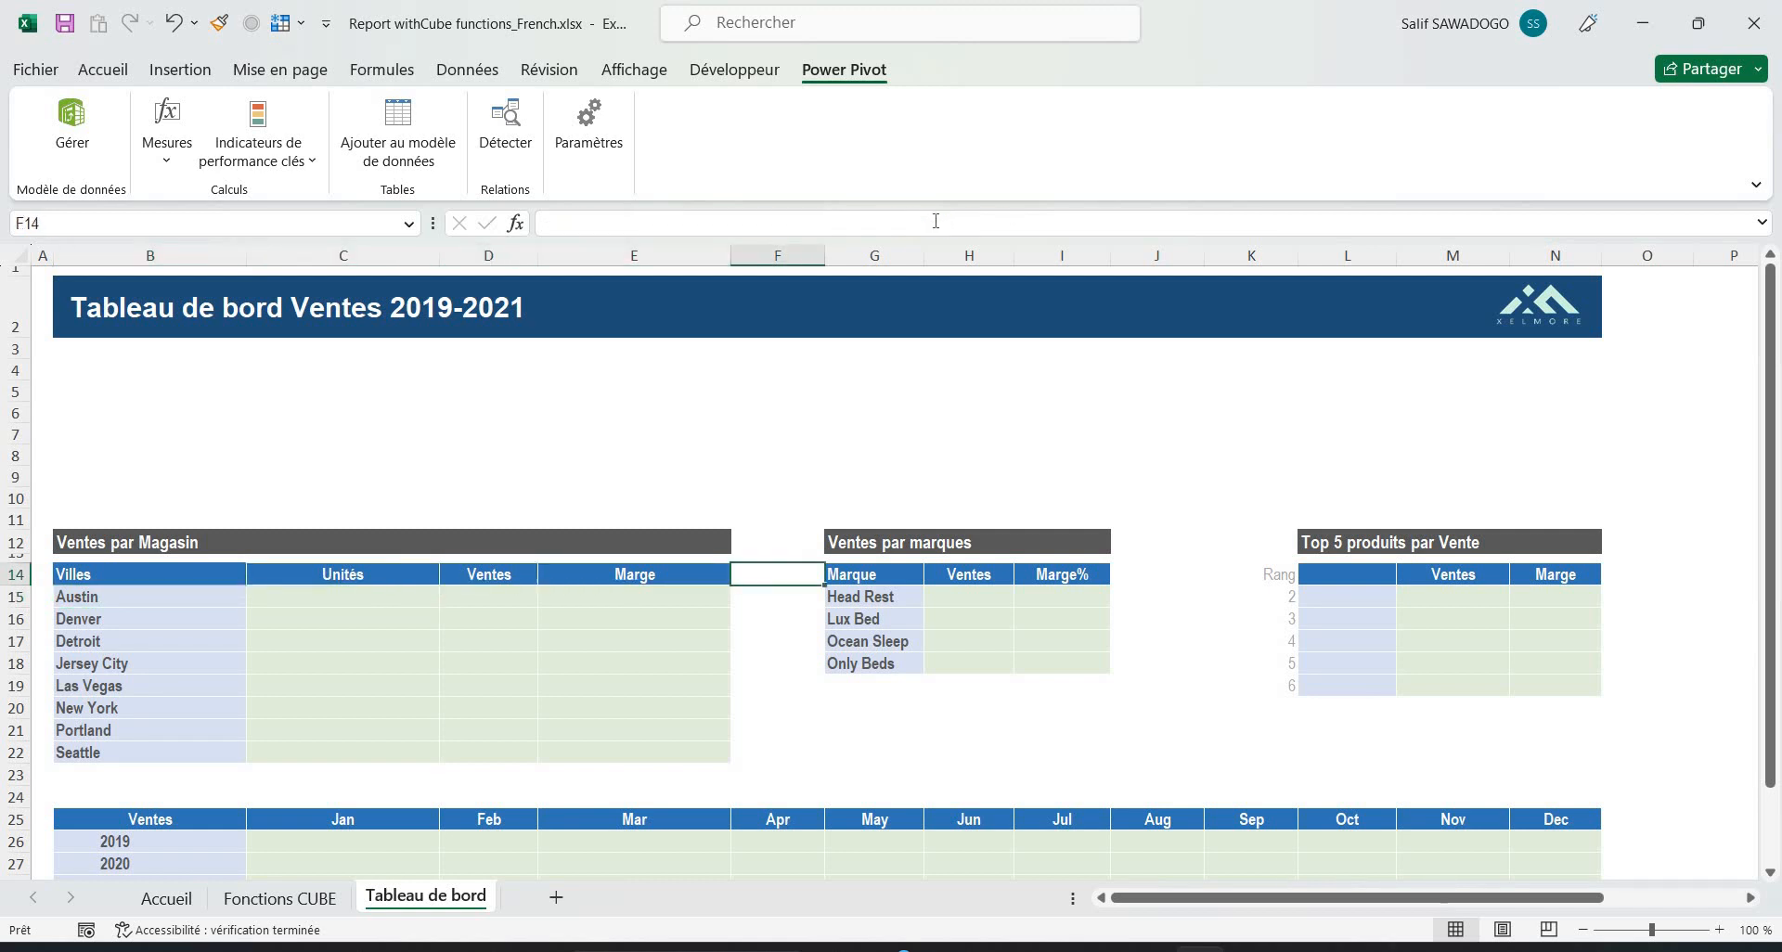
{"action": "key", "text": "Left"}
{"action": "key", "text": "Left"}
{"action": "key", "text": "Left"}
{"action": "key", "text": "Up"}
{"action": "key", "text": "Right"}
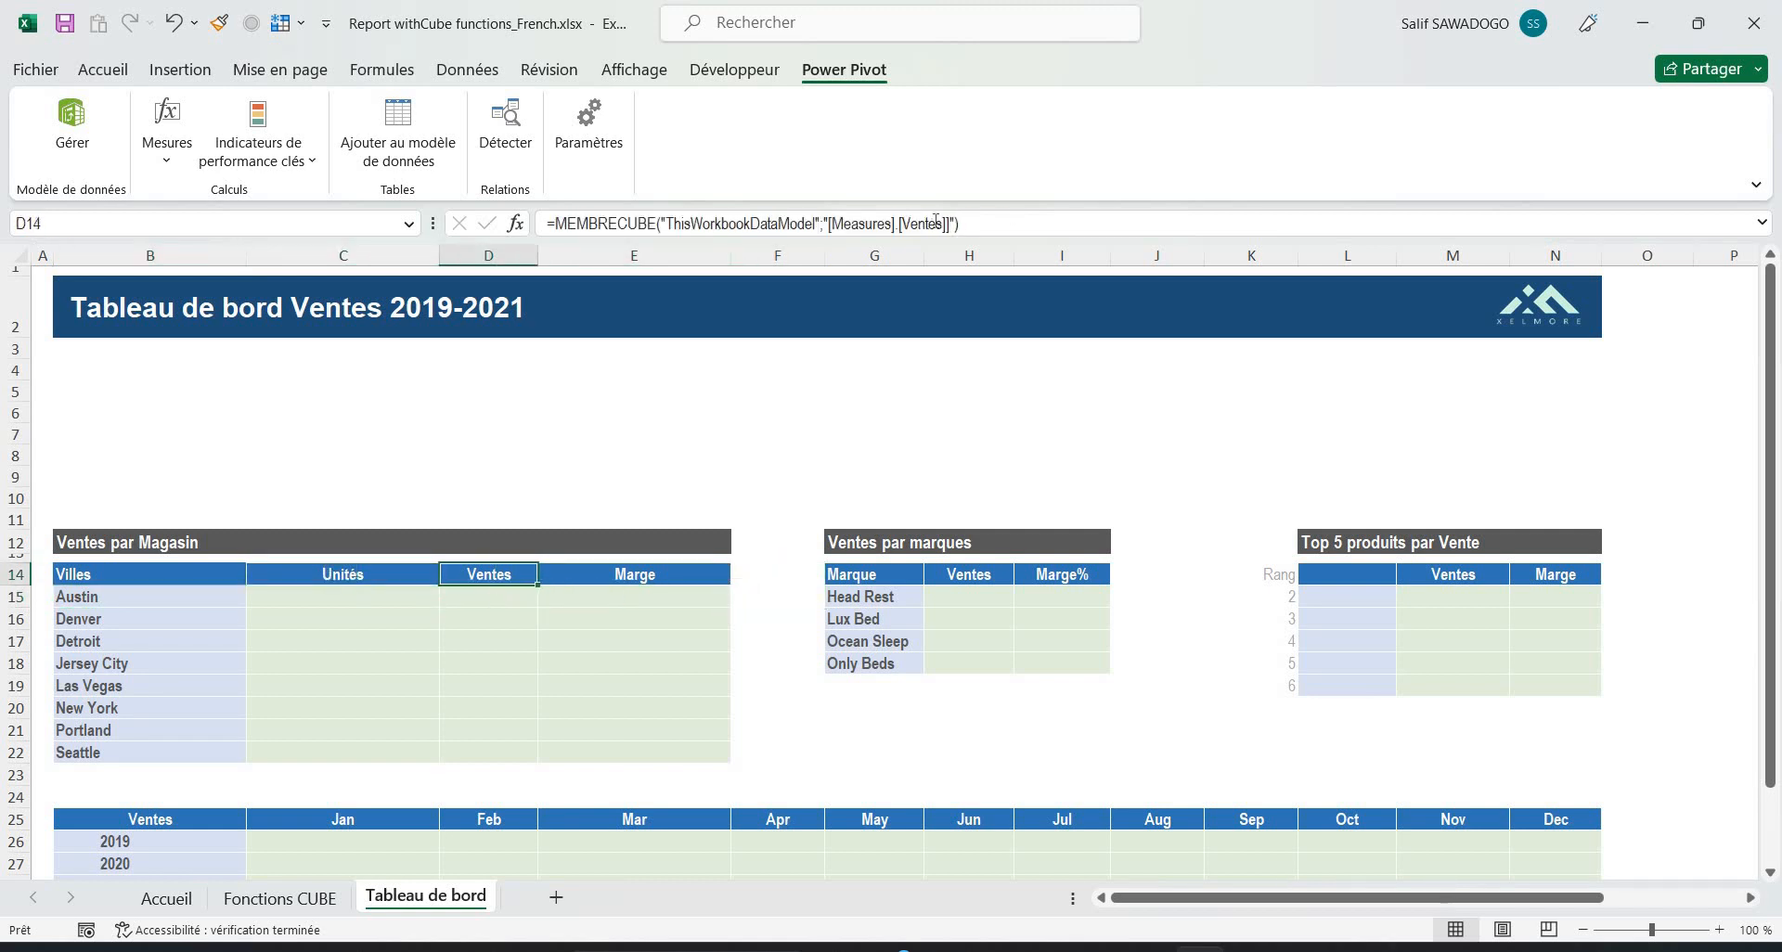
{"action": "key", "text": "Right"}
{"action": "key", "text": "Right"}
{"action": "key", "text": "Left"}
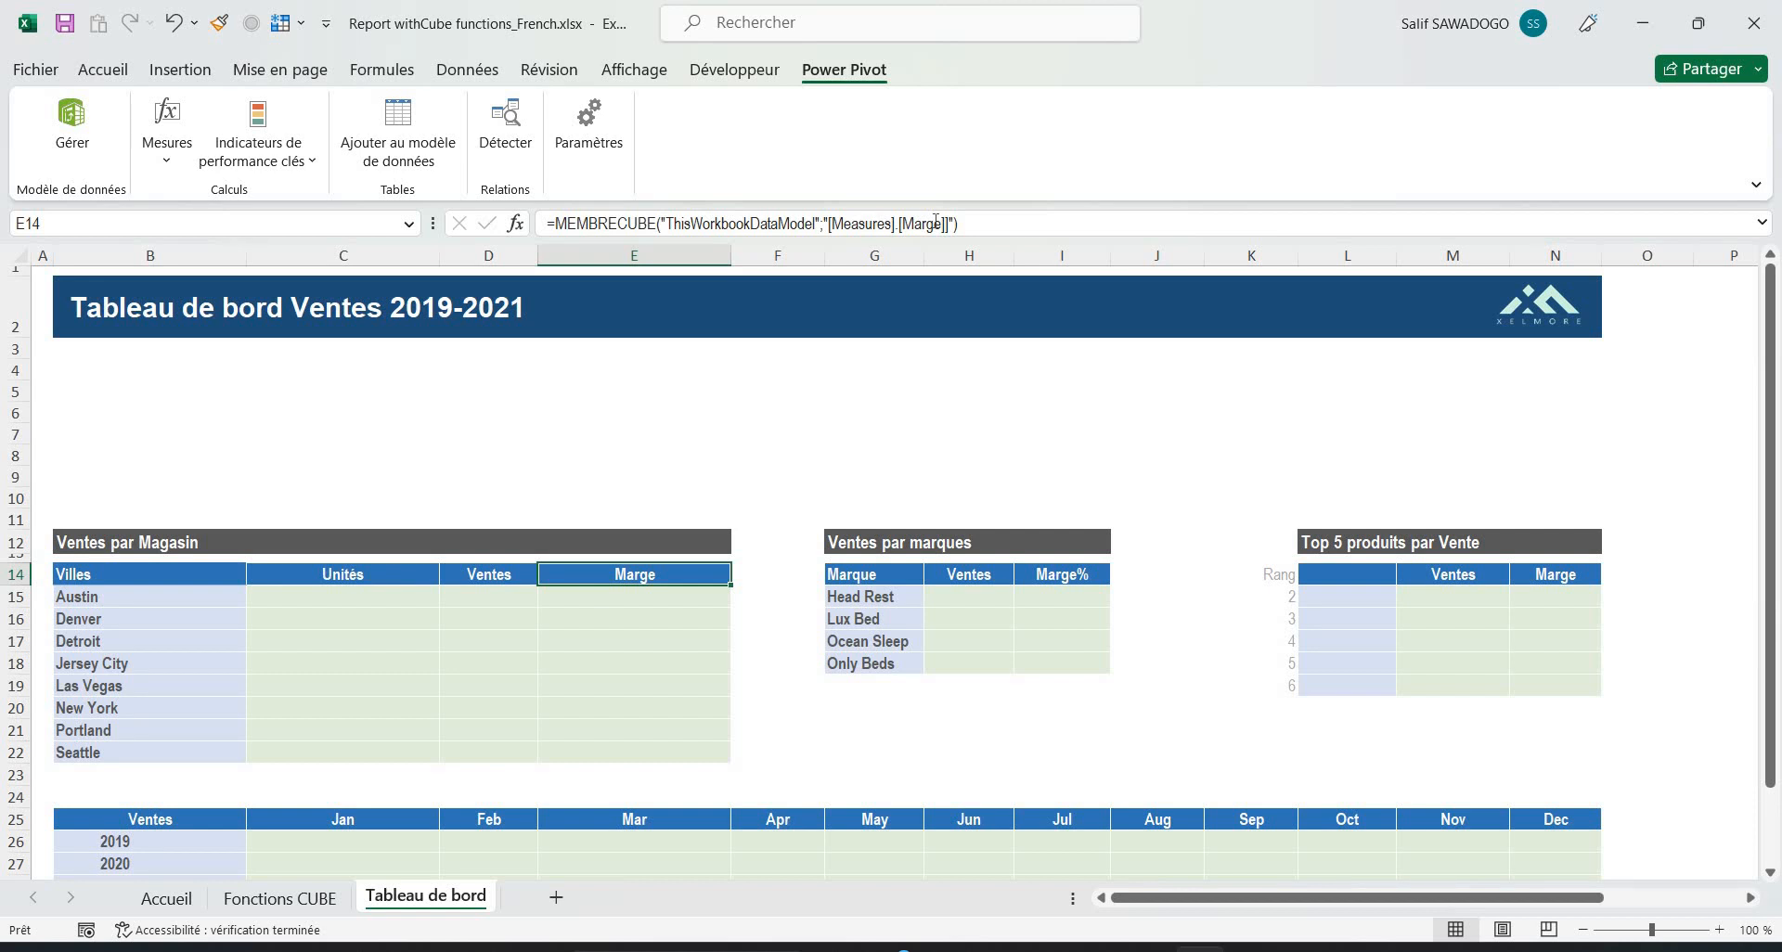
{"action": "key", "text": "Left"}
{"action": "key", "text": "Left"}
{"action": "key", "text": "Left"}
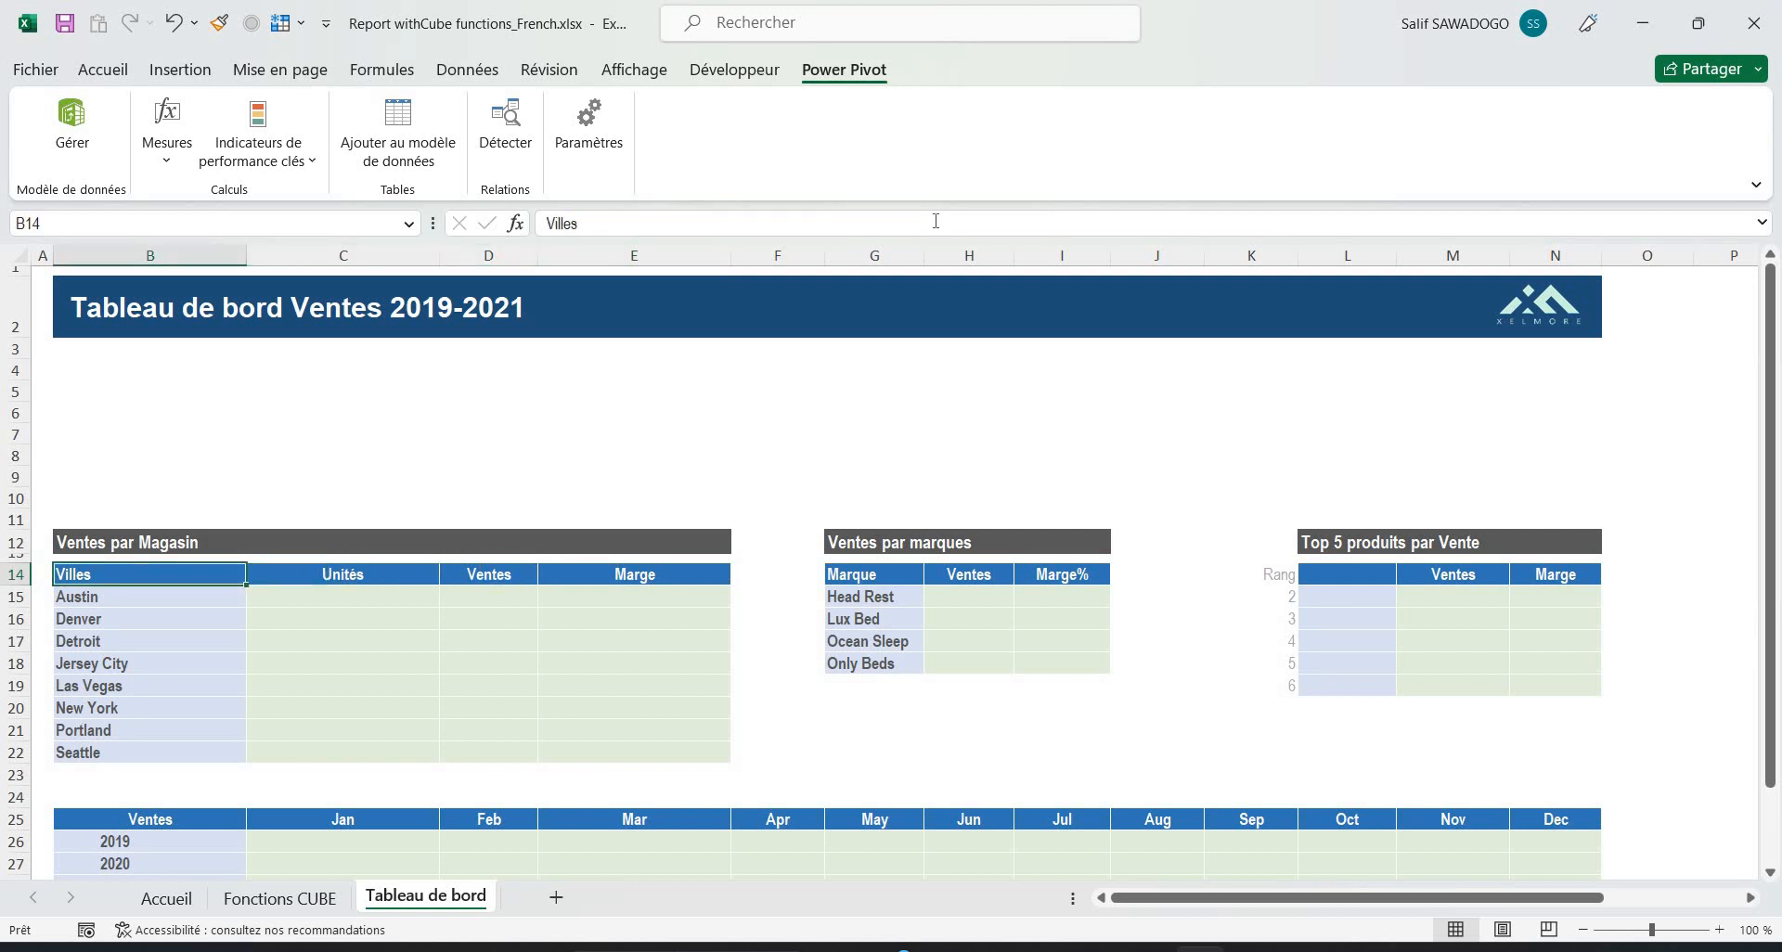
Step: Examine the Austin formula in B15 alongside the other city cells of the Villes column
{"action": "key", "text": "Down"}
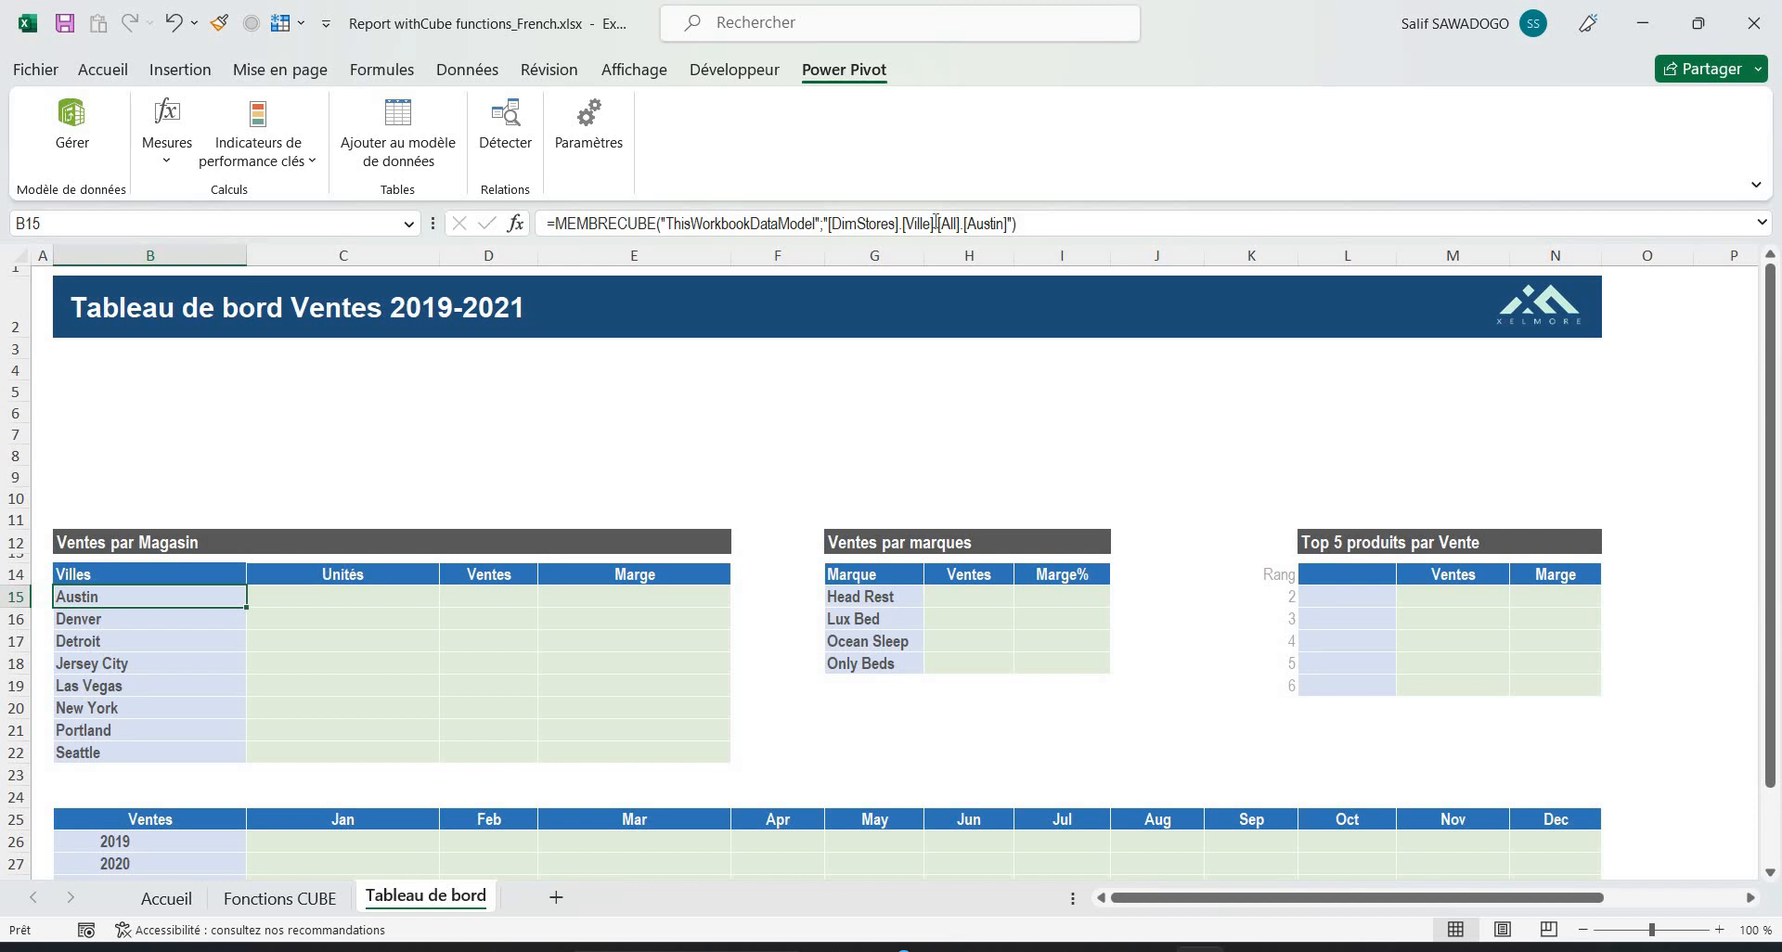
{"action": "key", "text": "Down"}
{"action": "key", "text": "Up"}
{"action": "key", "text": "Up"}
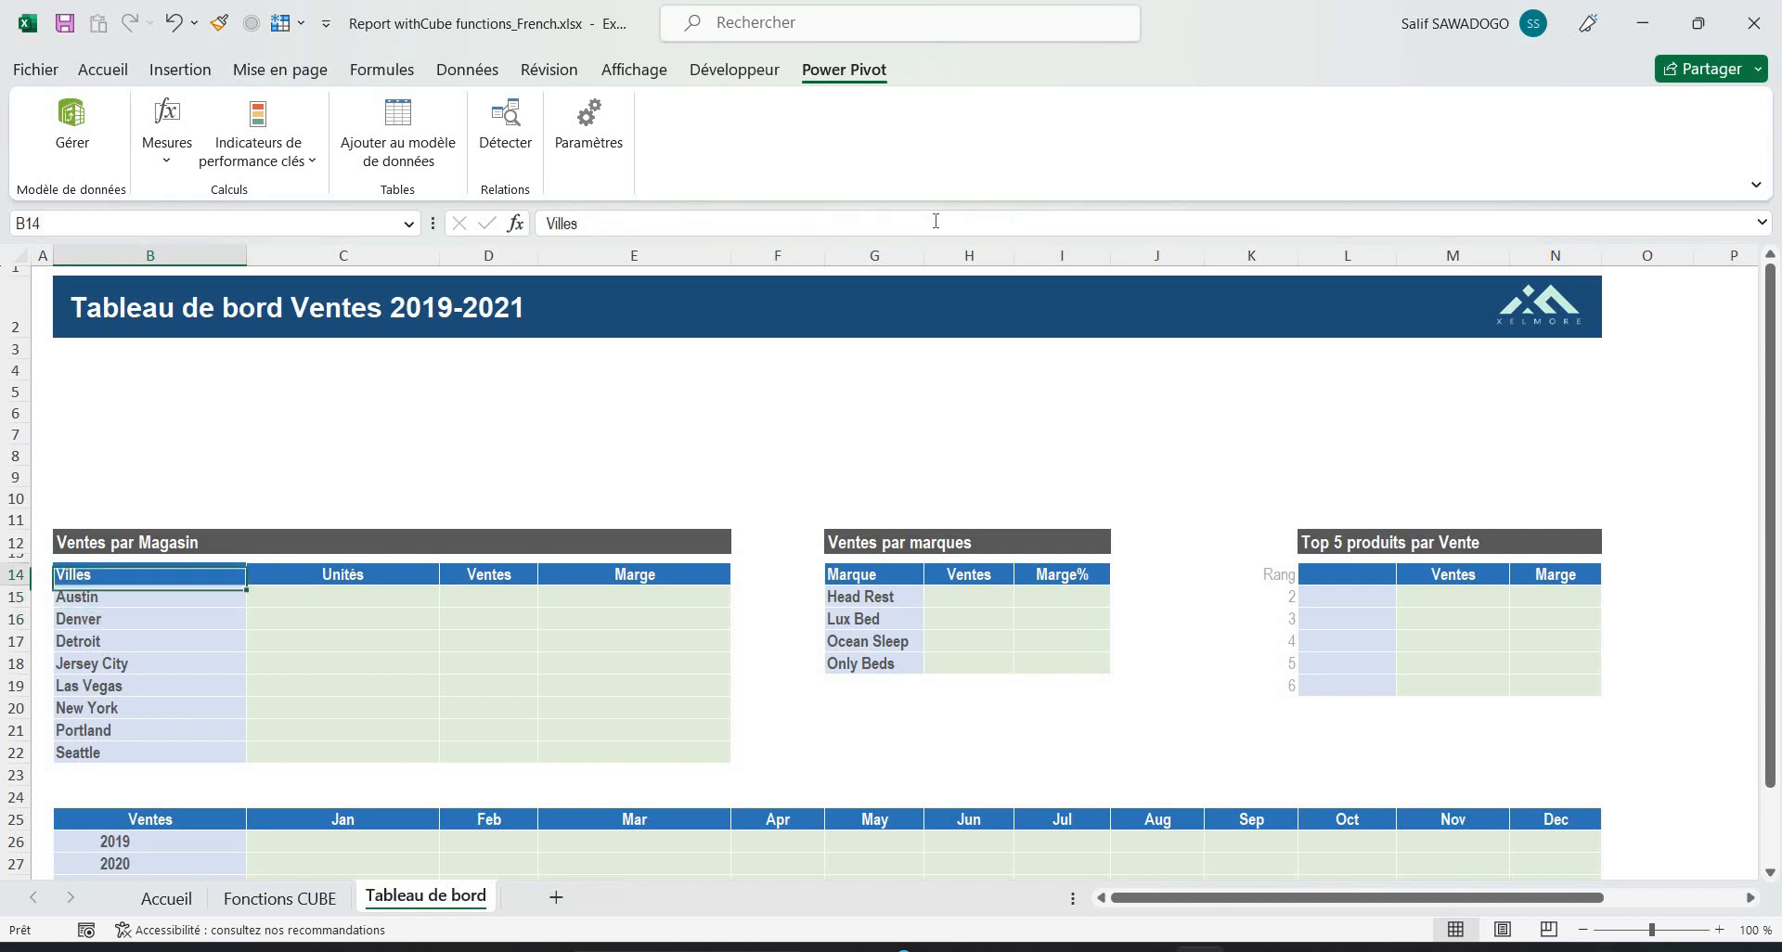
{"action": "key", "text": "Down"}
{"action": "key", "text": "Down"}
{"action": "key", "text": "Down"}
{"action": "key", "text": "Down"}
{"action": "key", "text": "Up"}
{"action": "key", "text": "Up"}
{"action": "key", "text": "Up"}
{"action": "key", "text": "Up"}
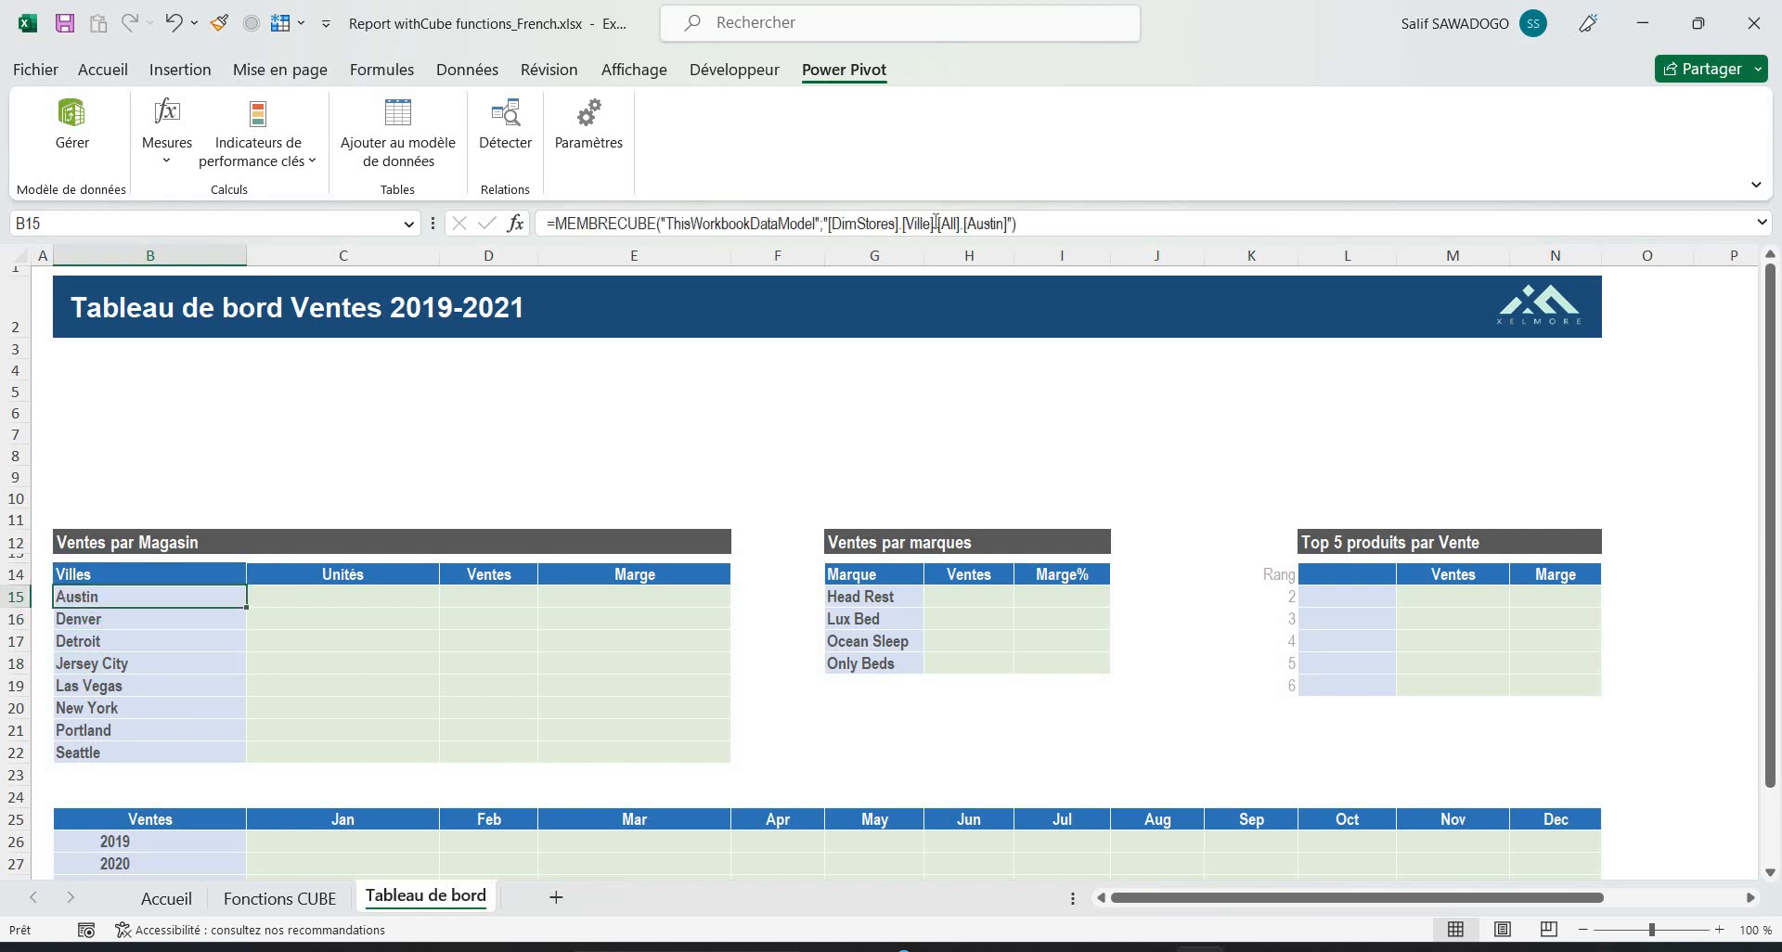
{"action": "key", "text": "Down"}
{"action": "key", "text": "Down"}
{"action": "key", "text": "Up"}
{"action": "key", "text": "shift+Down"}
{"action": "key", "text": "shift+Down"}
{"action": "key", "text": "shift+Down"}
{"action": "key", "text": "shift+Down"}
{"action": "key", "text": "shift+Down"}
{"action": "key", "text": "shift+Down"}
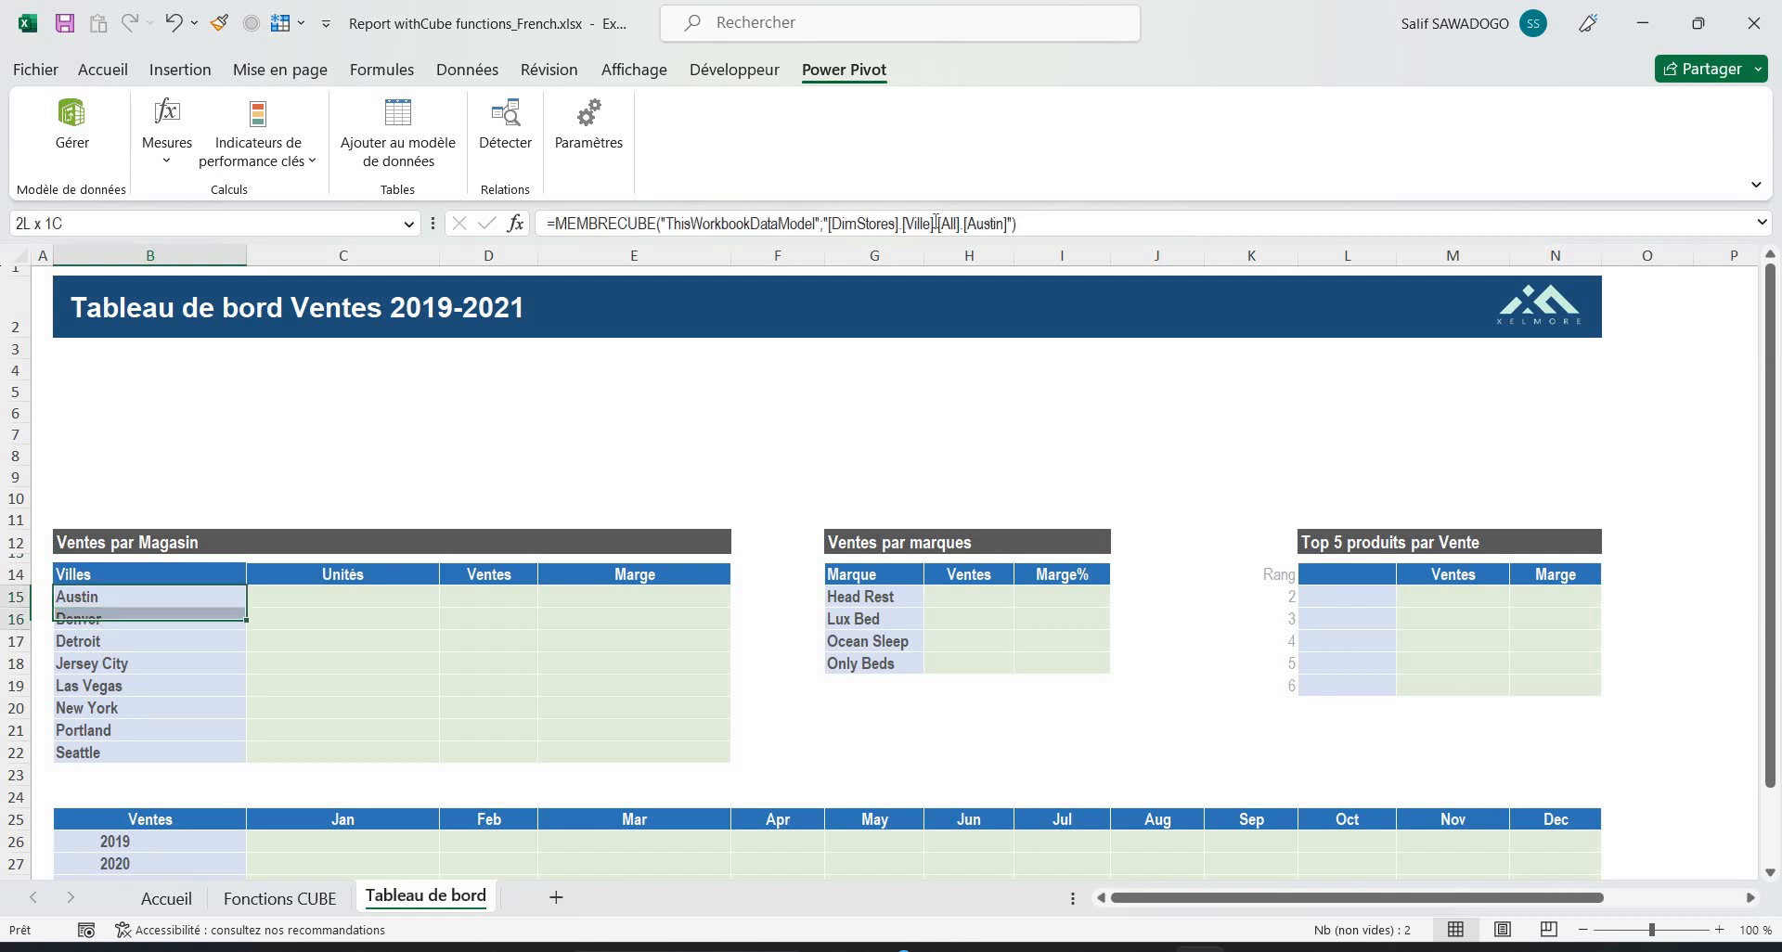
{"action": "key", "text": "Up"}
{"action": "key", "text": "Up"}
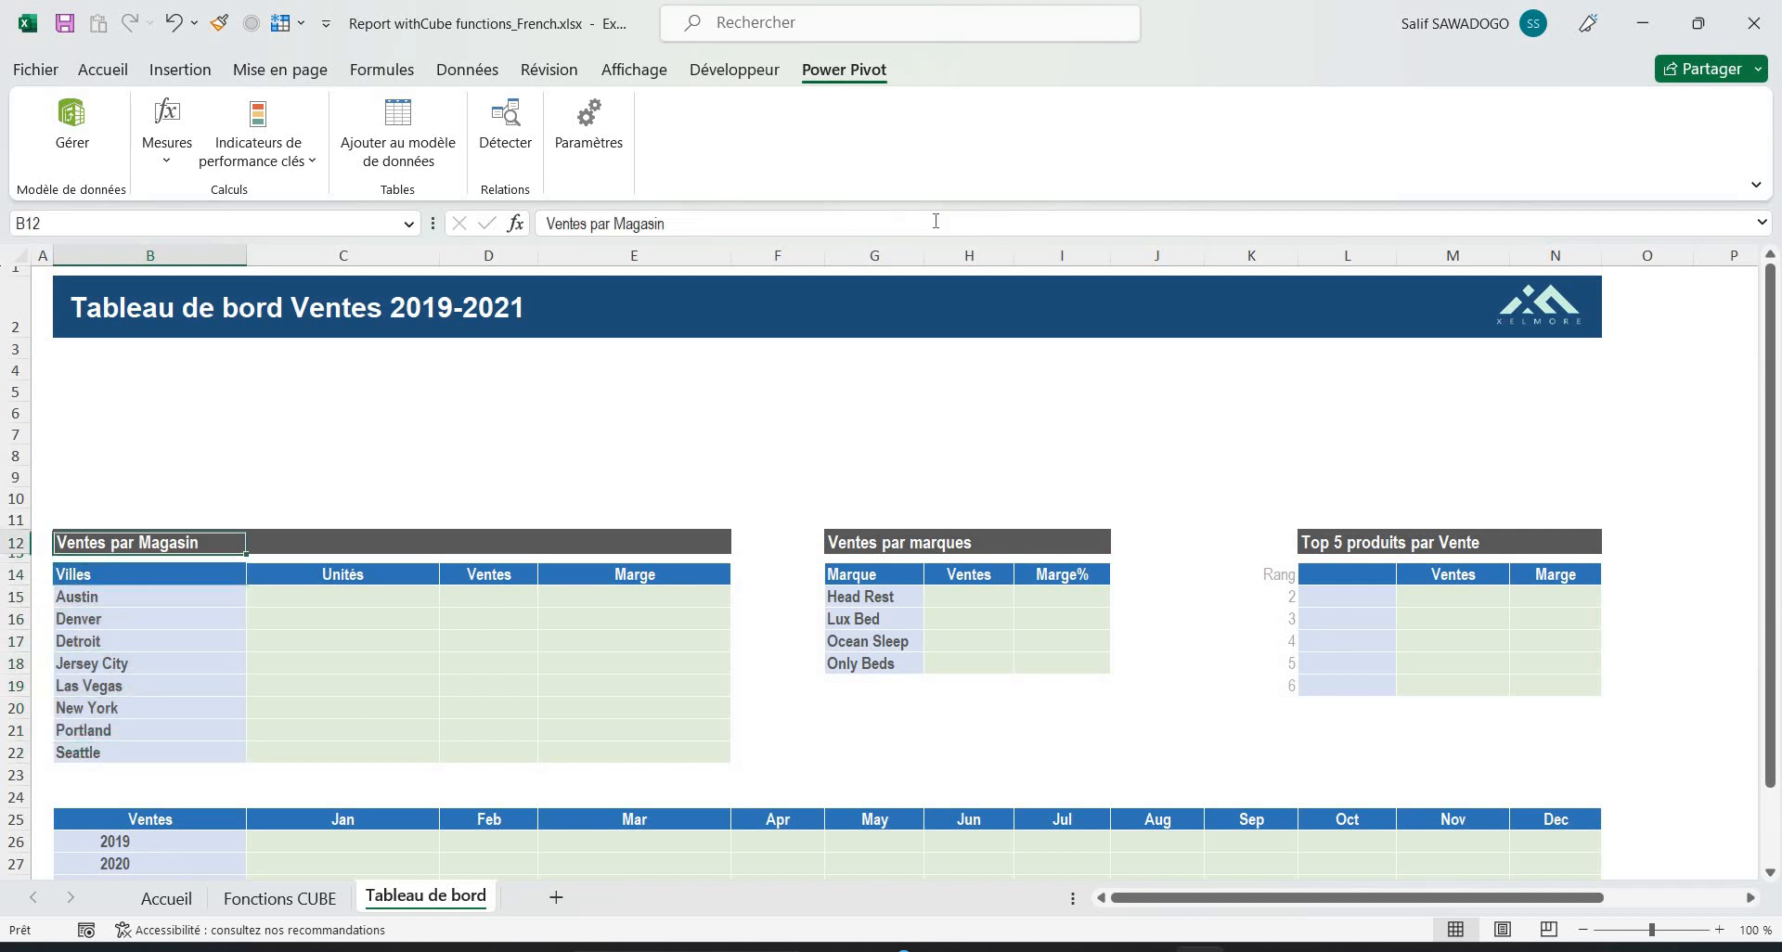
{"action": "key", "text": "Down"}
{"action": "key", "text": "Down"}
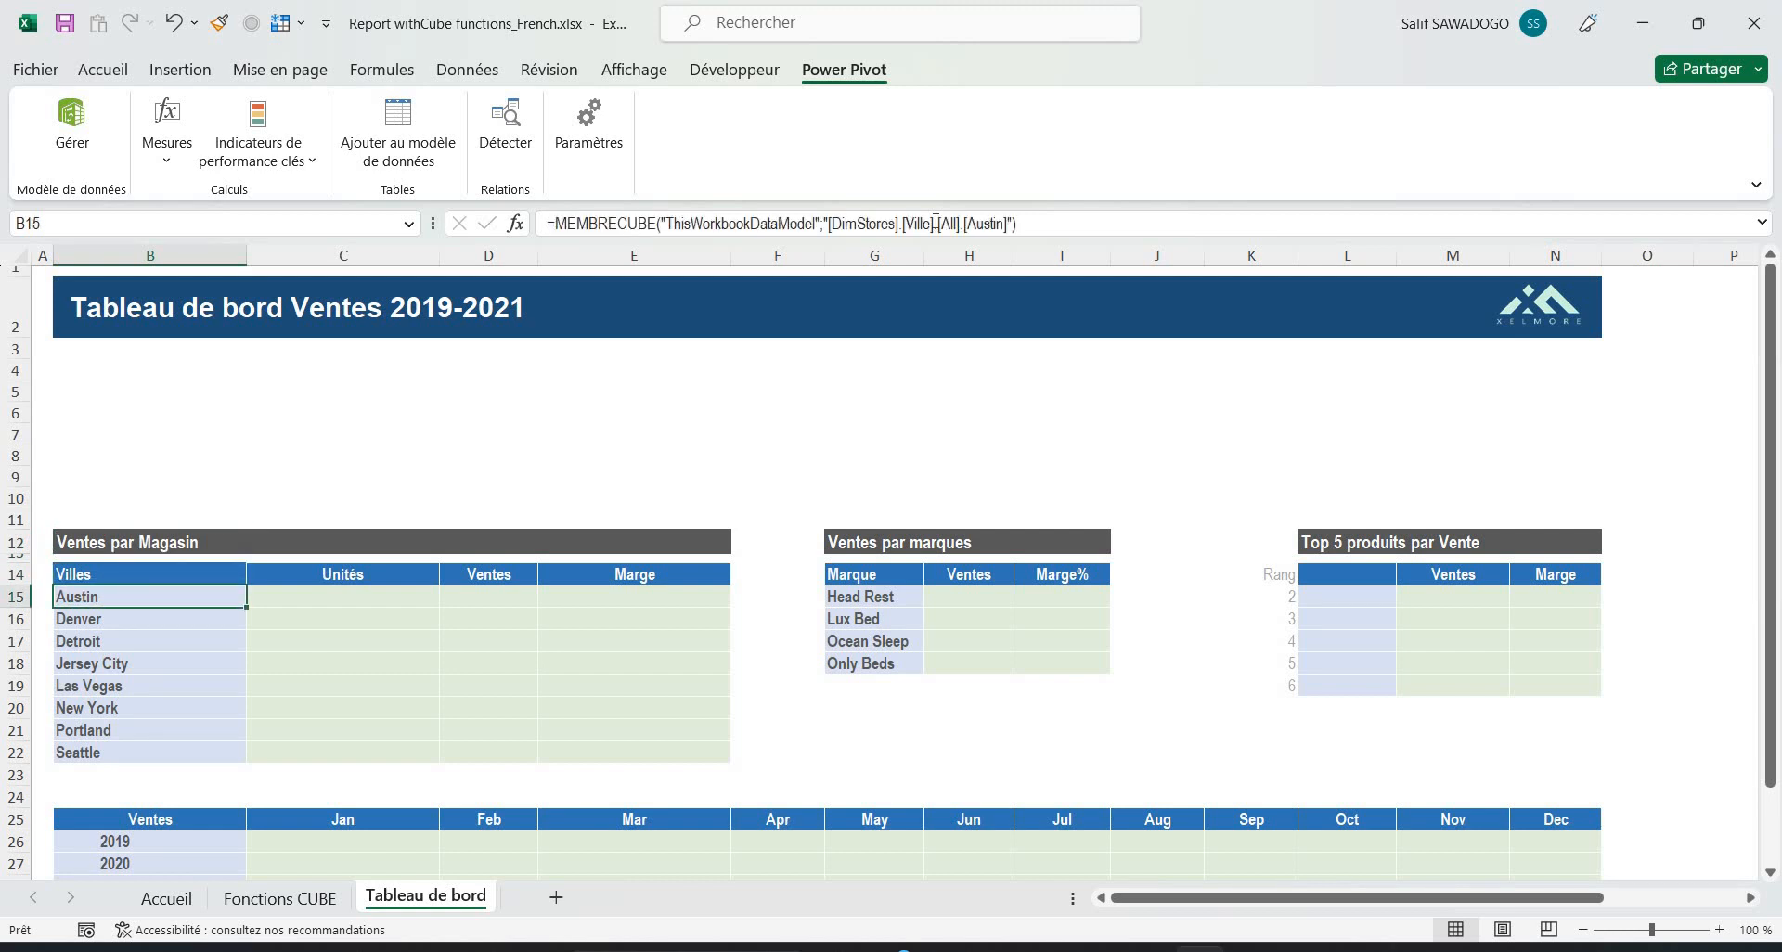